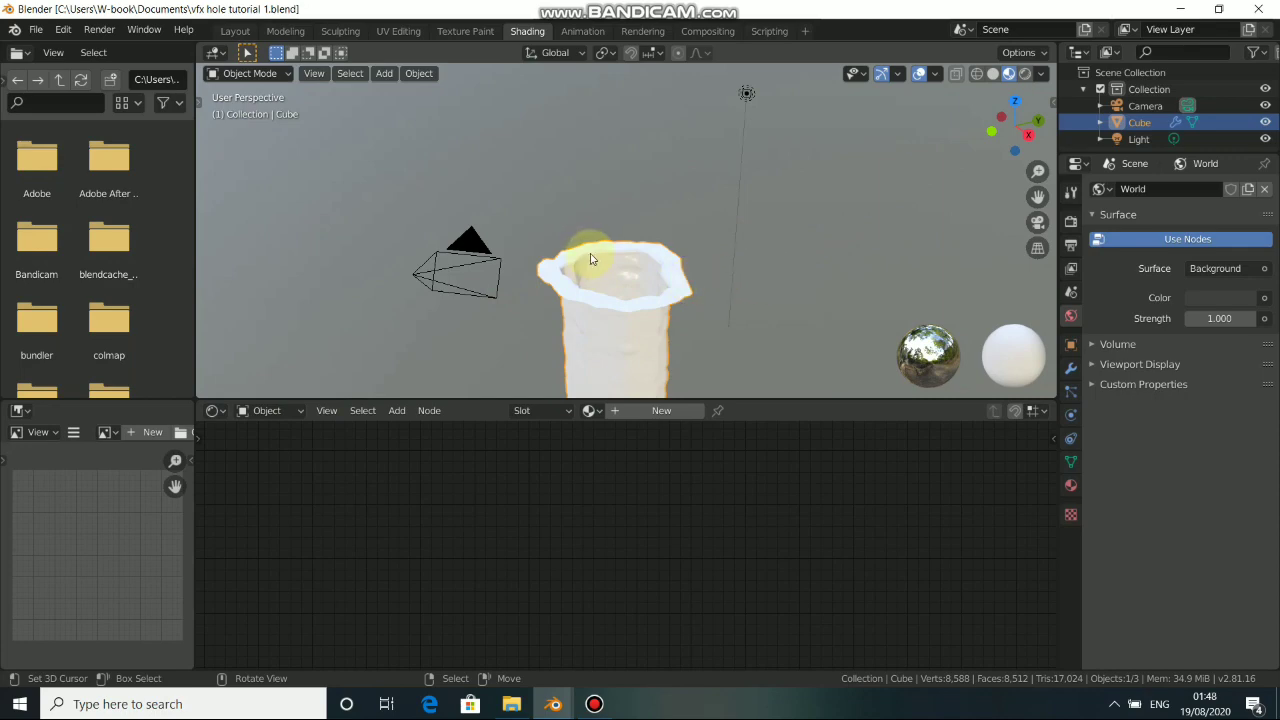
# Create a new material for the hole mesh and space its Principled BSDF and Material Output nodes apart.
pyautogui.scroll(6, 600, 255)
pyautogui.moveTo(643, 276); pyautogui.dragTo(623, 334, button='middle')
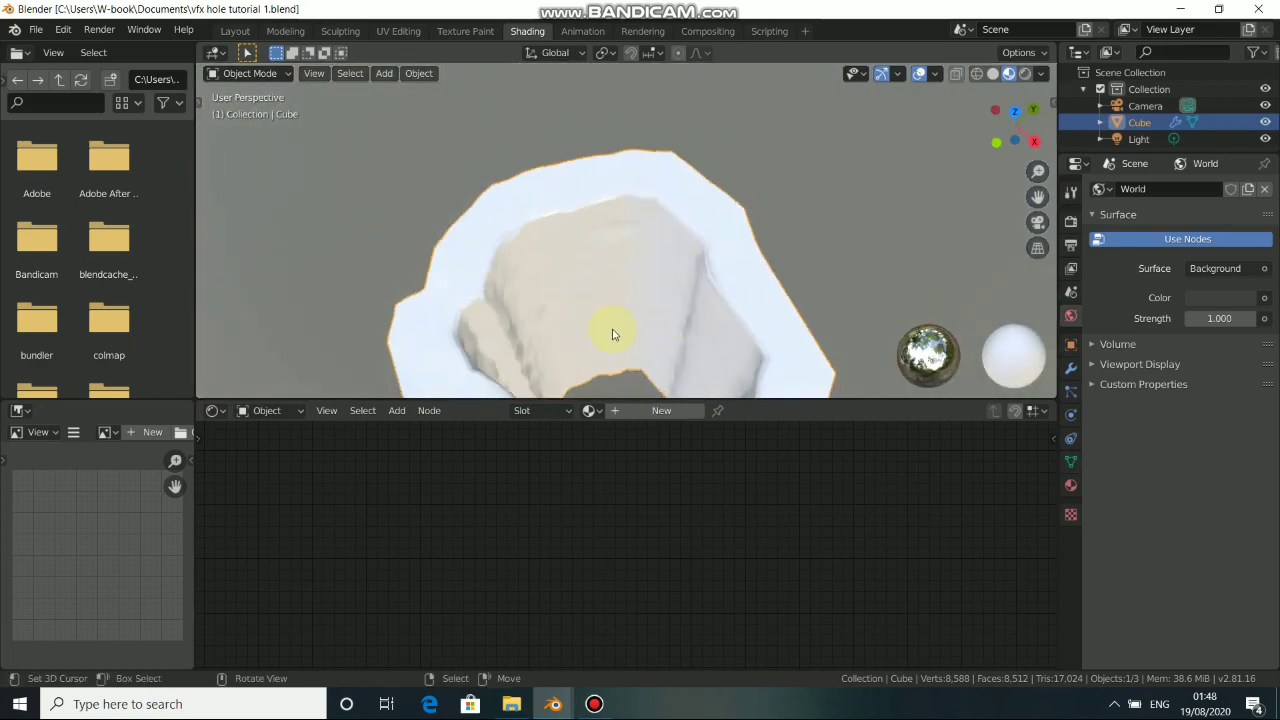
pyautogui.click(641, 413)
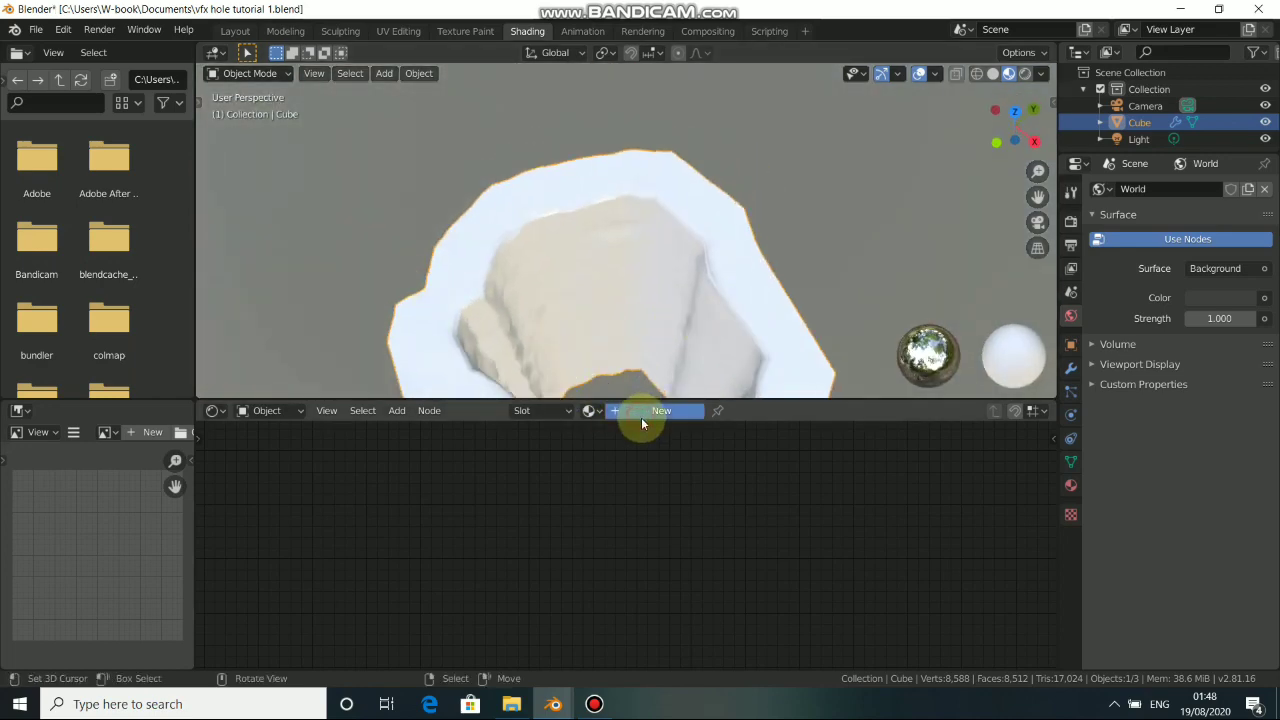
pyautogui.moveTo(469, 456); pyautogui.dragTo(483, 523, button='middle')
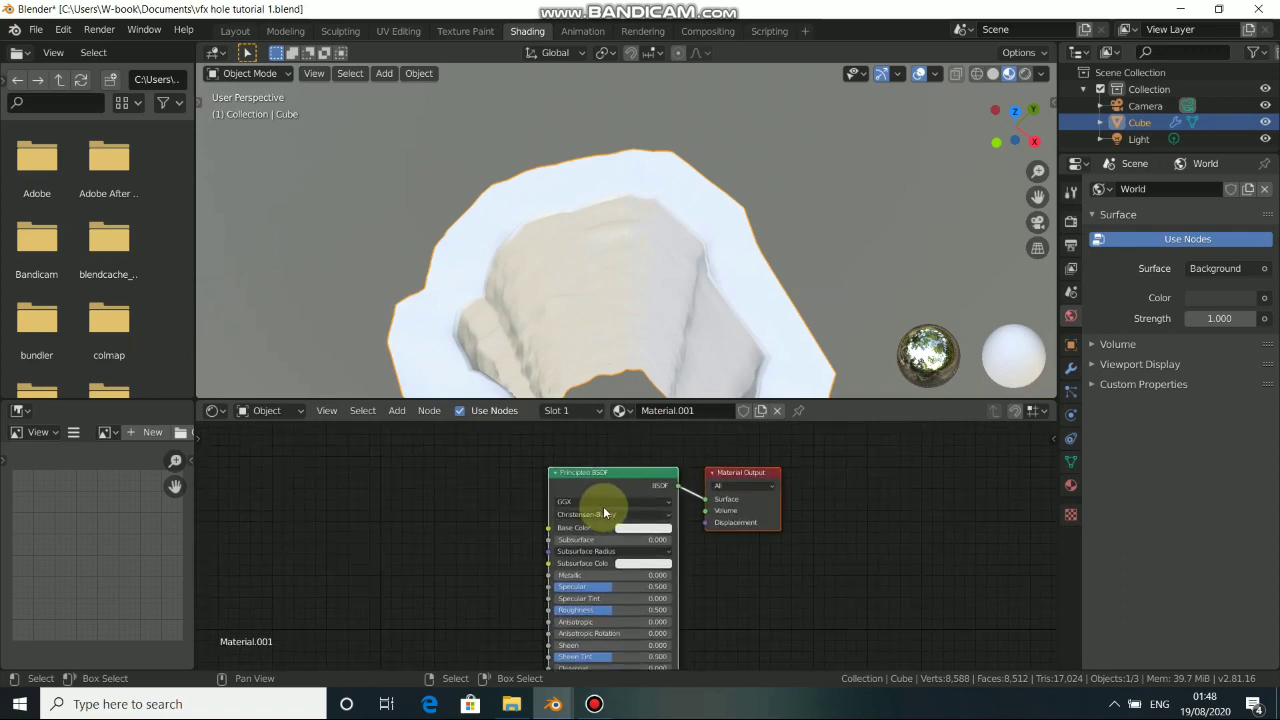
pyautogui.moveTo(576, 477); pyautogui.dragTo(427, 498)
pyautogui.moveTo(696, 480); pyautogui.dragTo(791, 494)
pyautogui.moveTo(491, 486); pyautogui.dragTo(626, 505)
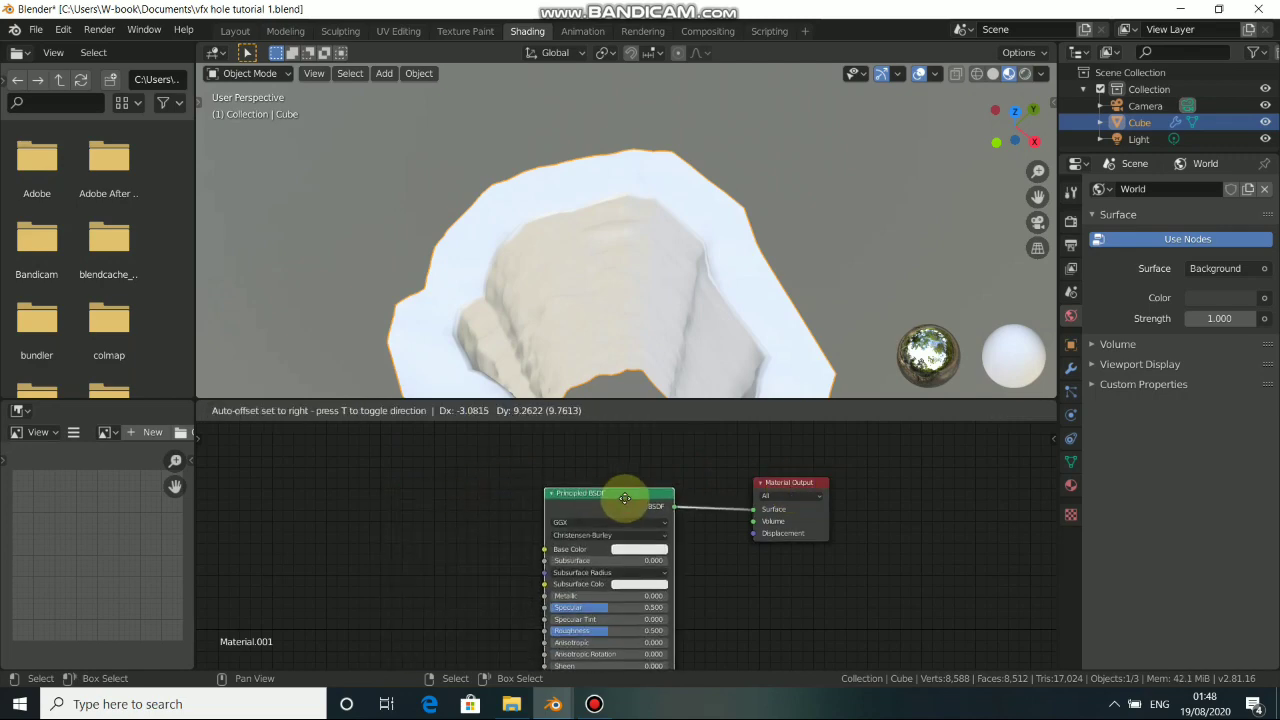
# Add stockvault-geothermal-soil-texture125985.jpg from the TEXTURE folder as an image node and connect its Color to the Principled BSDF's Base Color.
pyautogui.click(513, 706)
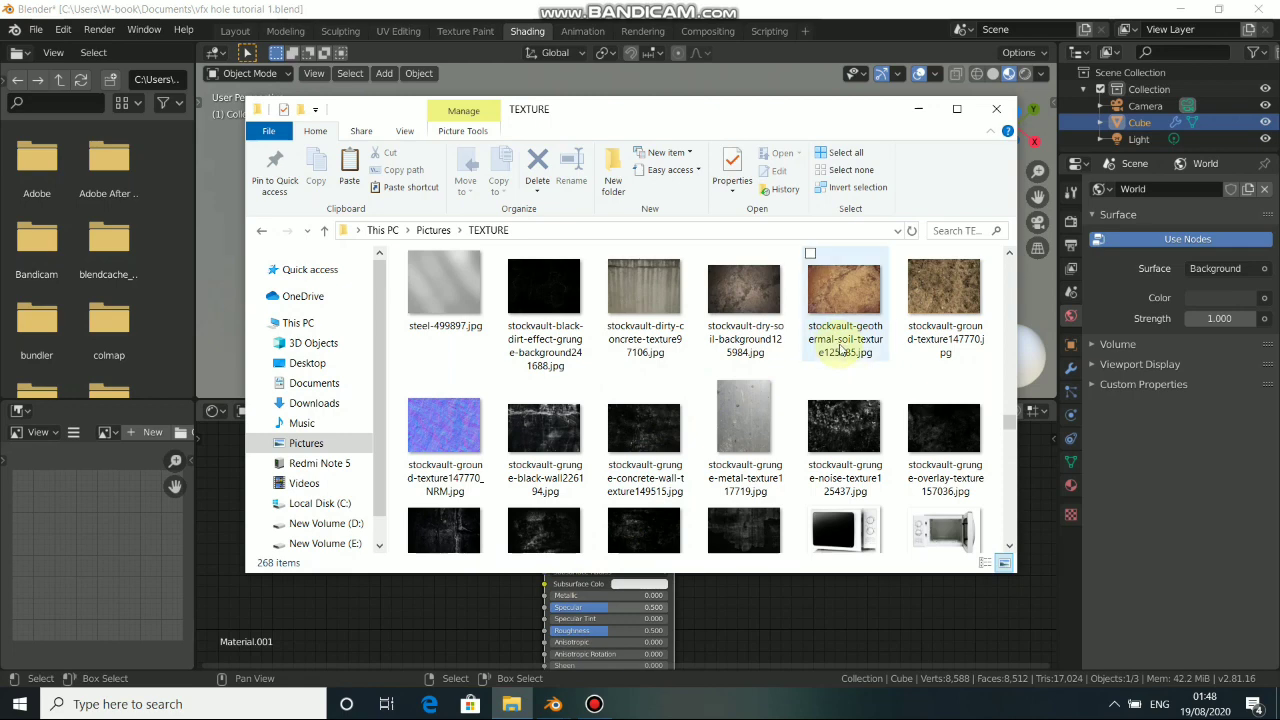
pyautogui.moveTo(856, 264); pyautogui.dragTo(343, 571)
pyautogui.moveTo(438, 571); pyautogui.dragTo(445, 570)
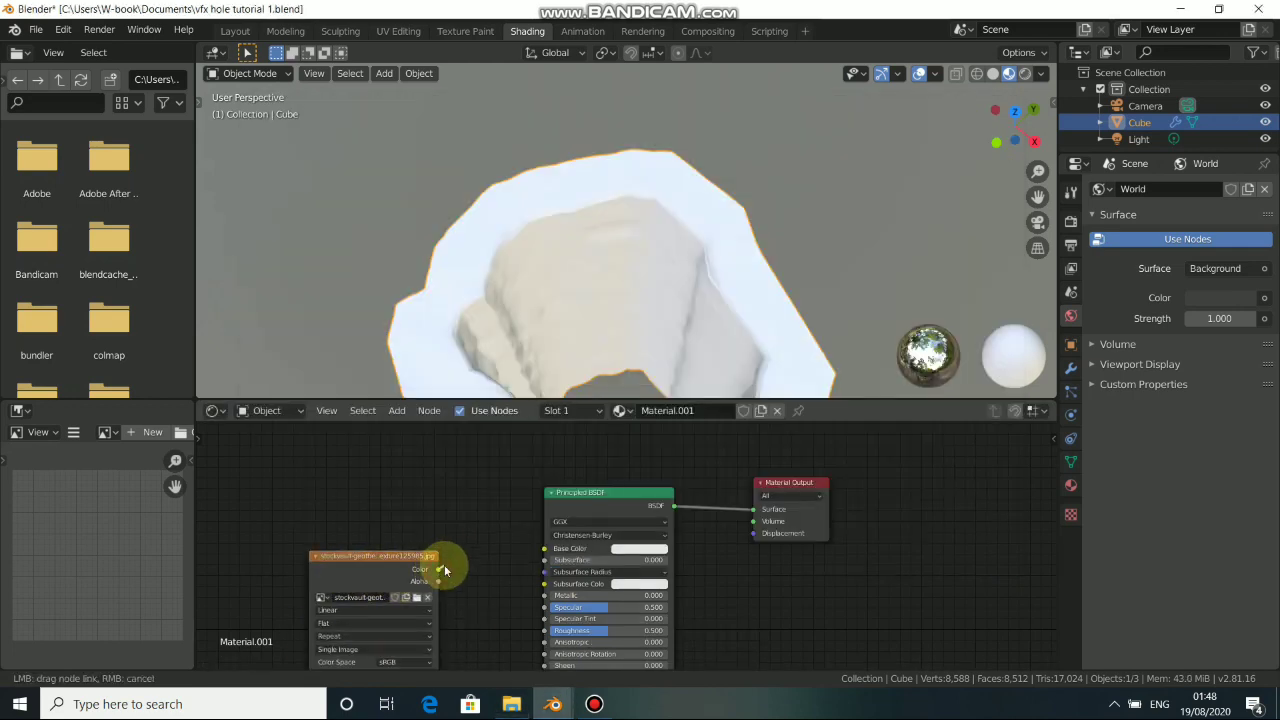
pyautogui.moveTo(540, 556); pyautogui.dragTo(544, 549)
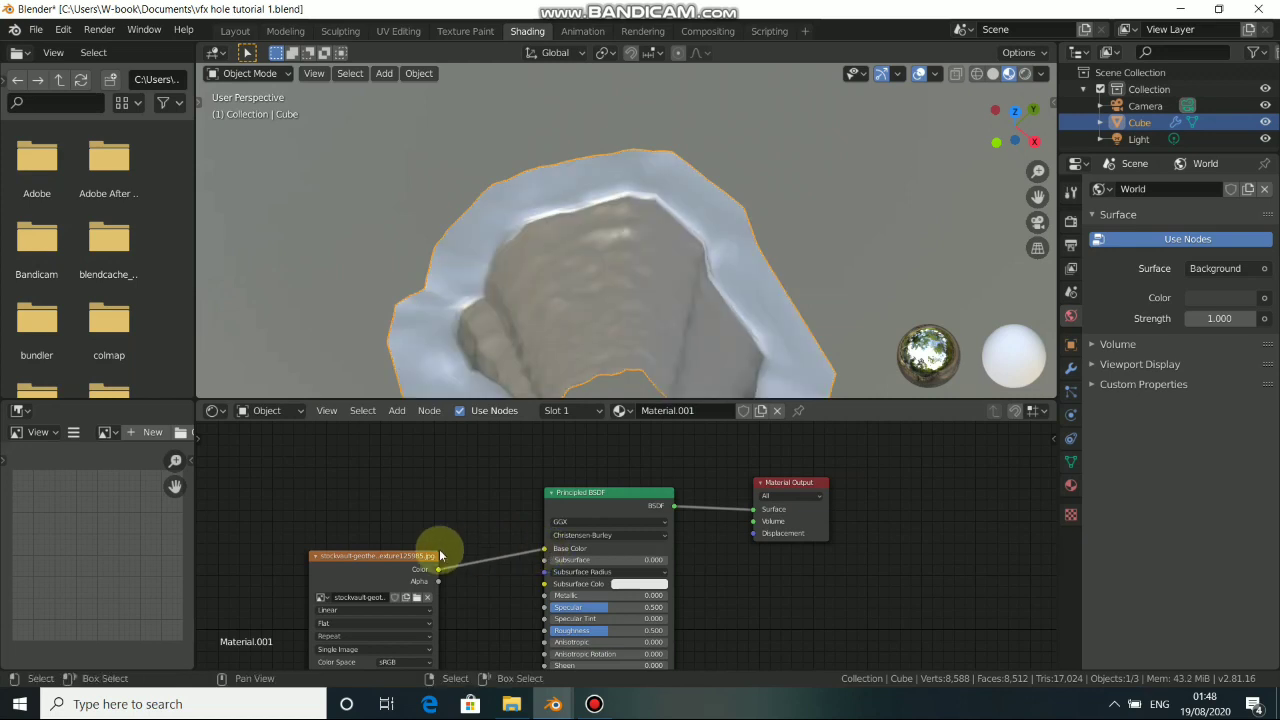
pyautogui.moveTo(361, 568); pyautogui.dragTo(389, 532)
pyautogui.moveTo(563, 320); pyautogui.dragTo(573, 38, button='middle')
pyautogui.moveTo(517, 338); pyautogui.dragTo(611, 324, button='middle')
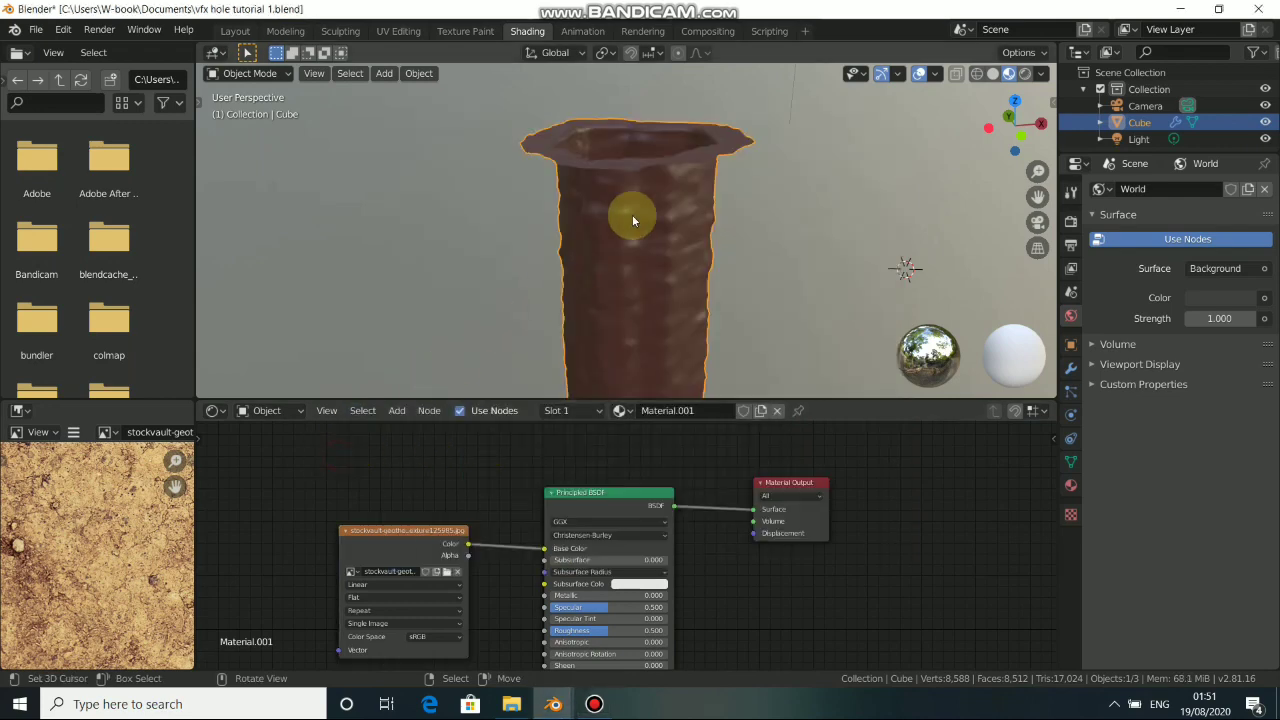
# In the UV Editing workspace, select a vertical edge loop on the tube's outer wall and mark it as a seam.
pyautogui.click(398, 31)
pyautogui.moveTo(754, 323); pyautogui.dragTo(754, 393, button='middle')
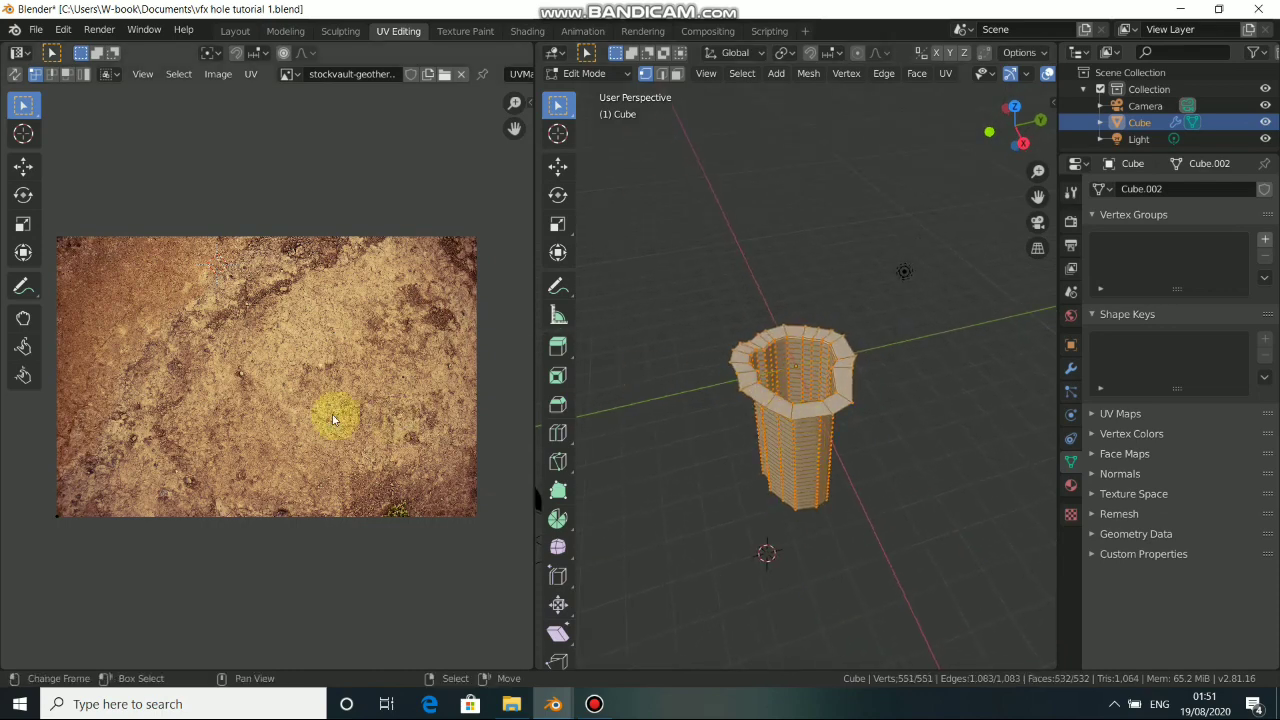
pyautogui.moveTo(810, 462)
pyautogui.mouseDown(button='middle')
pyautogui.moveTo(780, 390)
pyautogui.moveTo(818, 470)
pyautogui.mouseUp(button='middle')
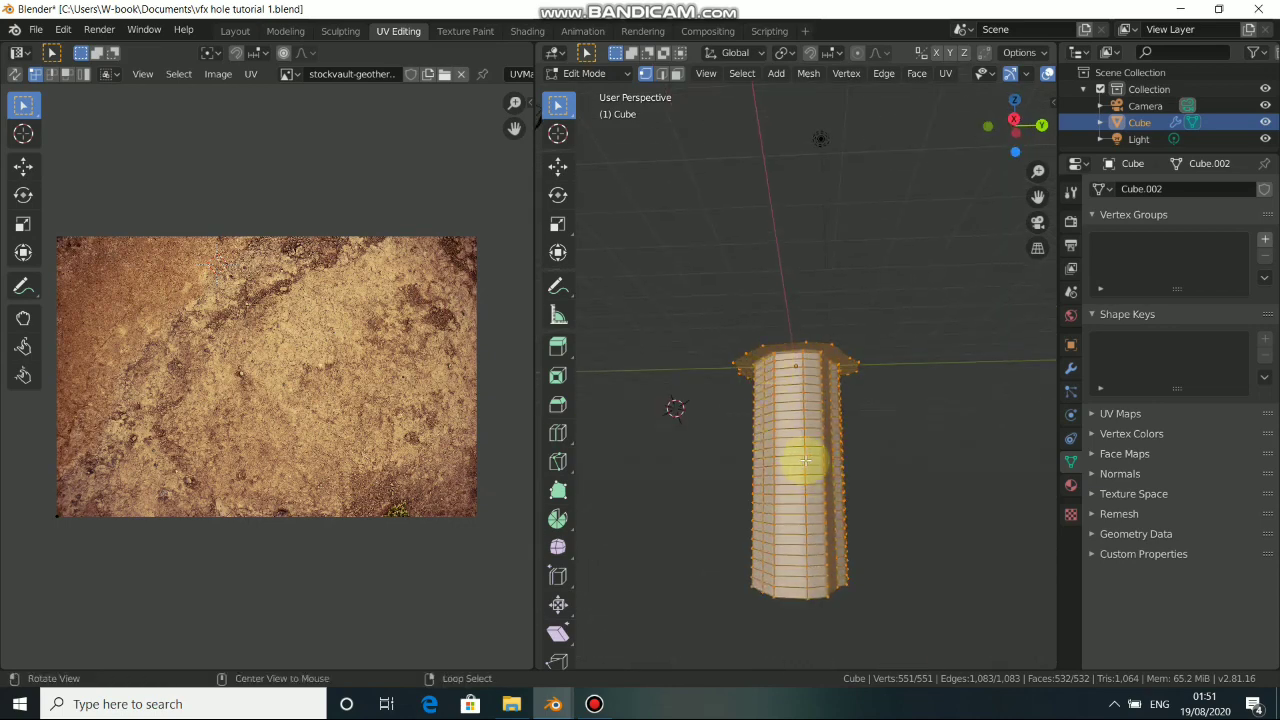
pyautogui.keyDown('alt'); pyautogui.click(805, 462); pyautogui.keyUp('alt')
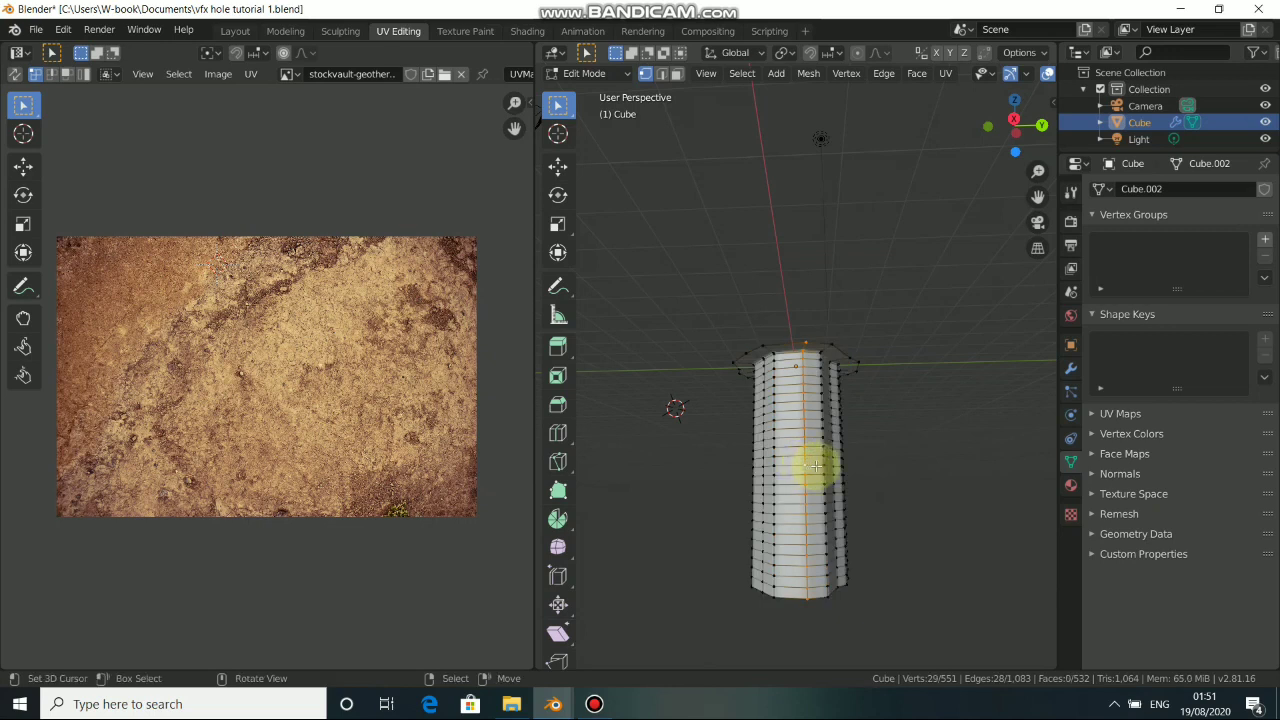
pyautogui.moveTo(803, 394); pyautogui.dragTo(797, 366, button='middle')
pyautogui.moveTo(818, 459); pyautogui.dragTo(854, 465, button='middle')
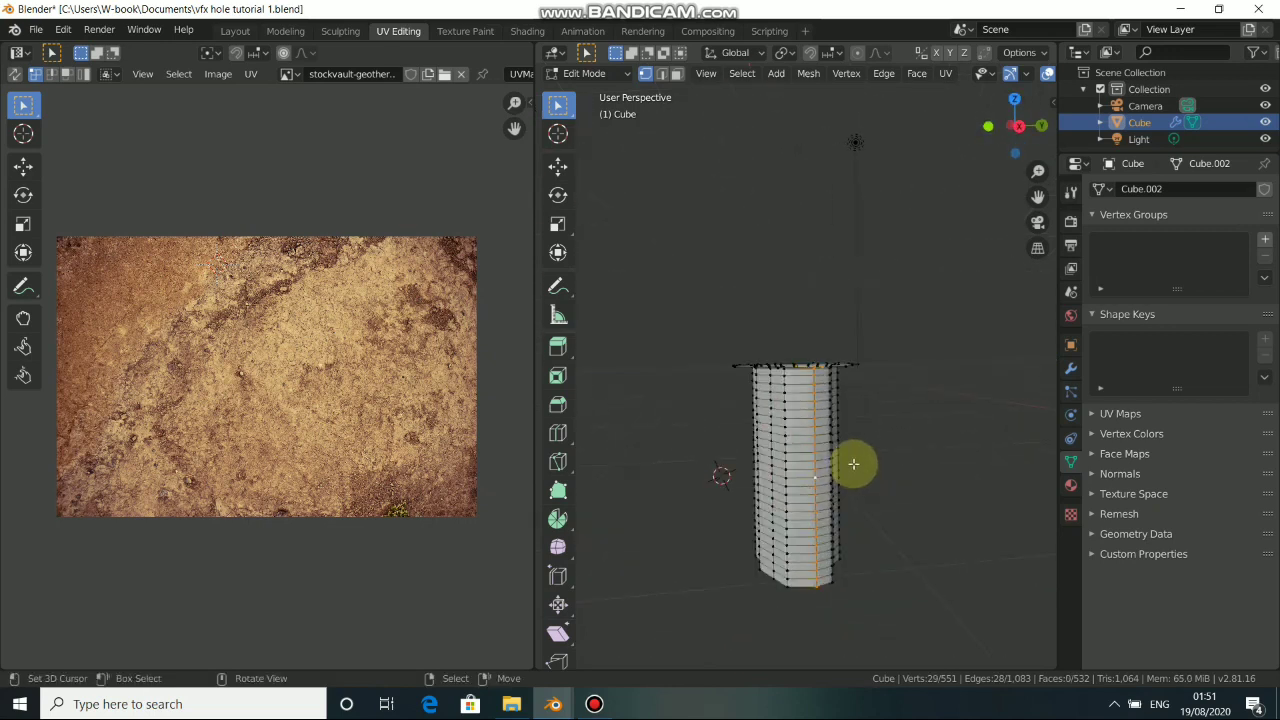
pyautogui.hotkey('ctrl', 'e')
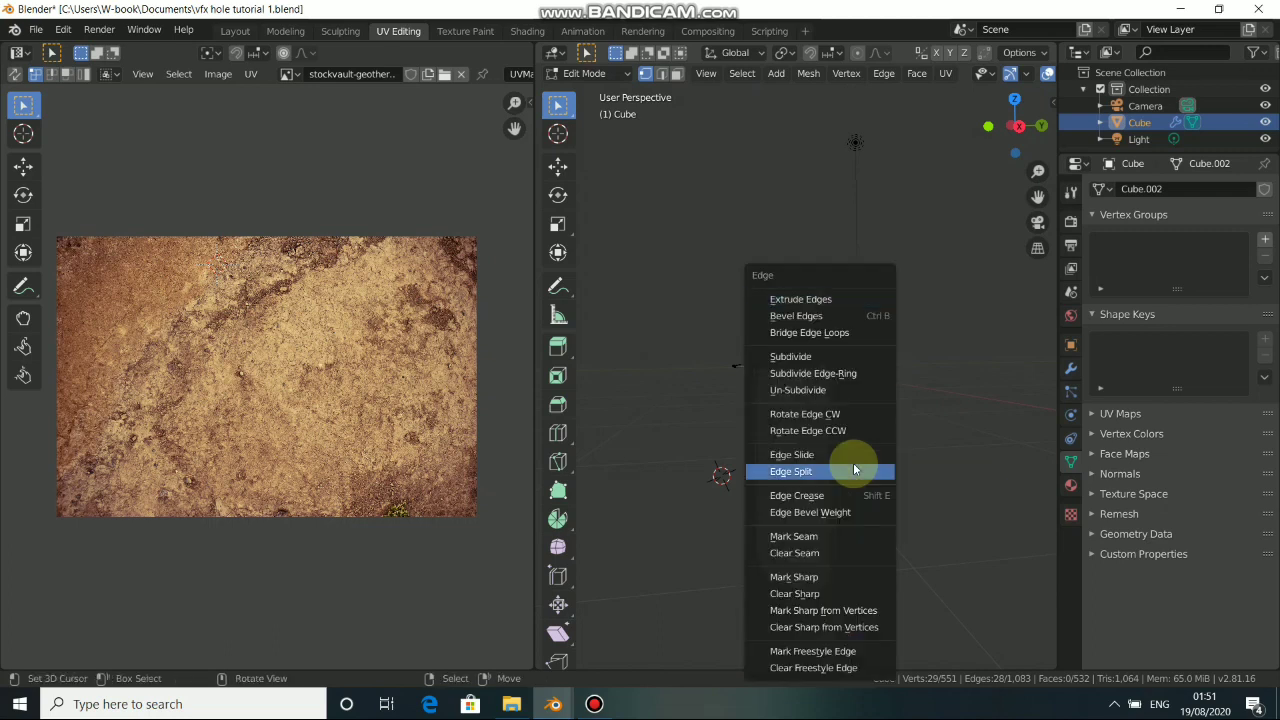
pyautogui.click(809, 541)
# Select the entire tube mesh and unwrap its UVs.
pyautogui.moveTo(840, 414); pyautogui.dragTo(829, 429, button='middle')
pyautogui.press('a')
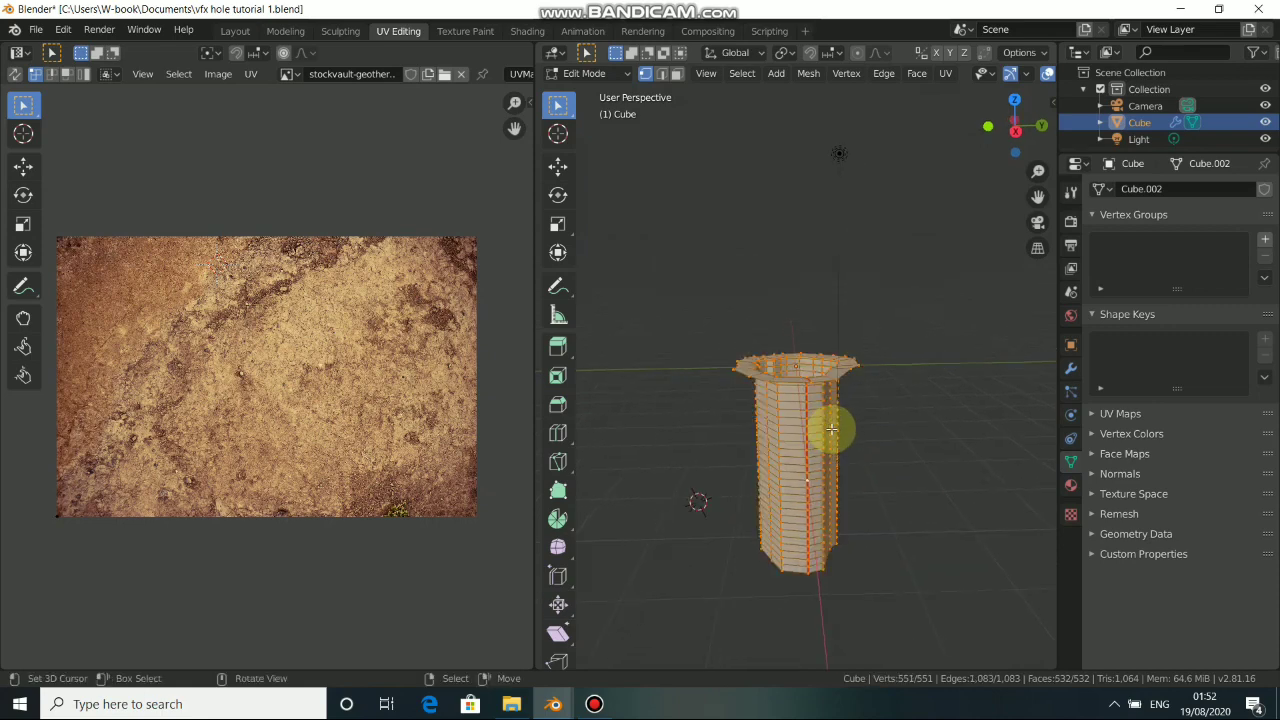
pyautogui.press('u')
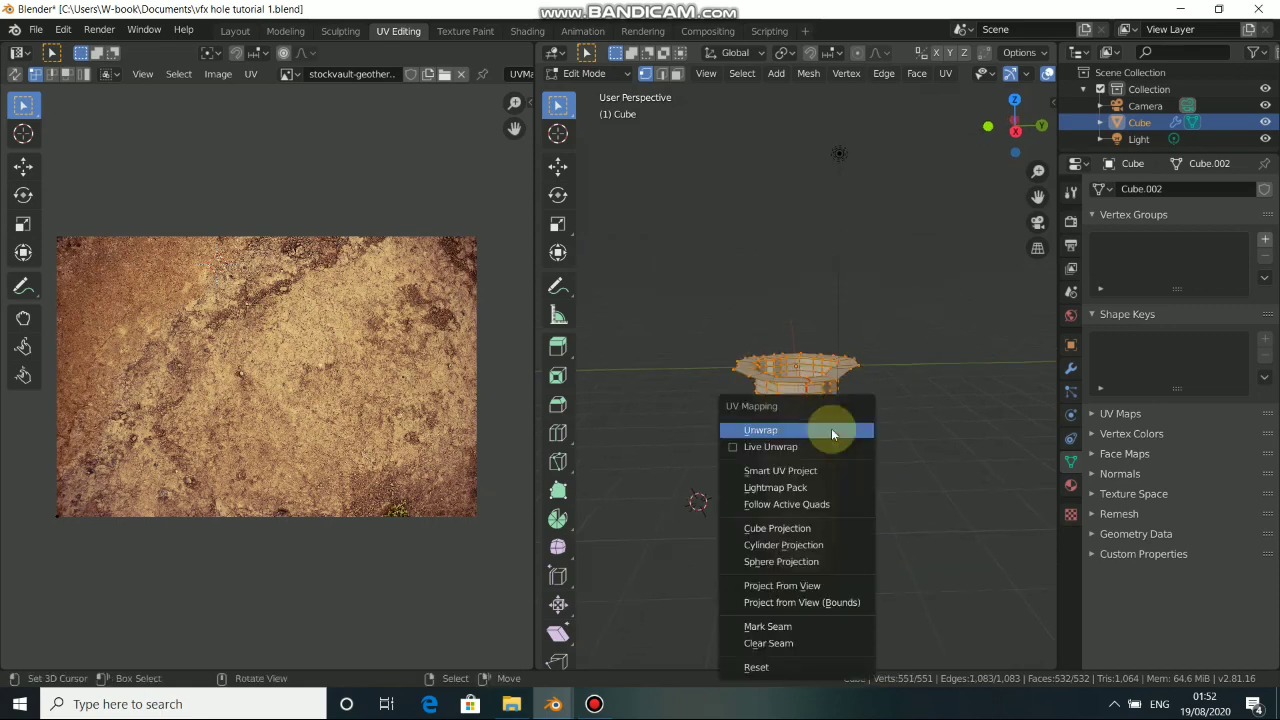
pyautogui.click(831, 431)
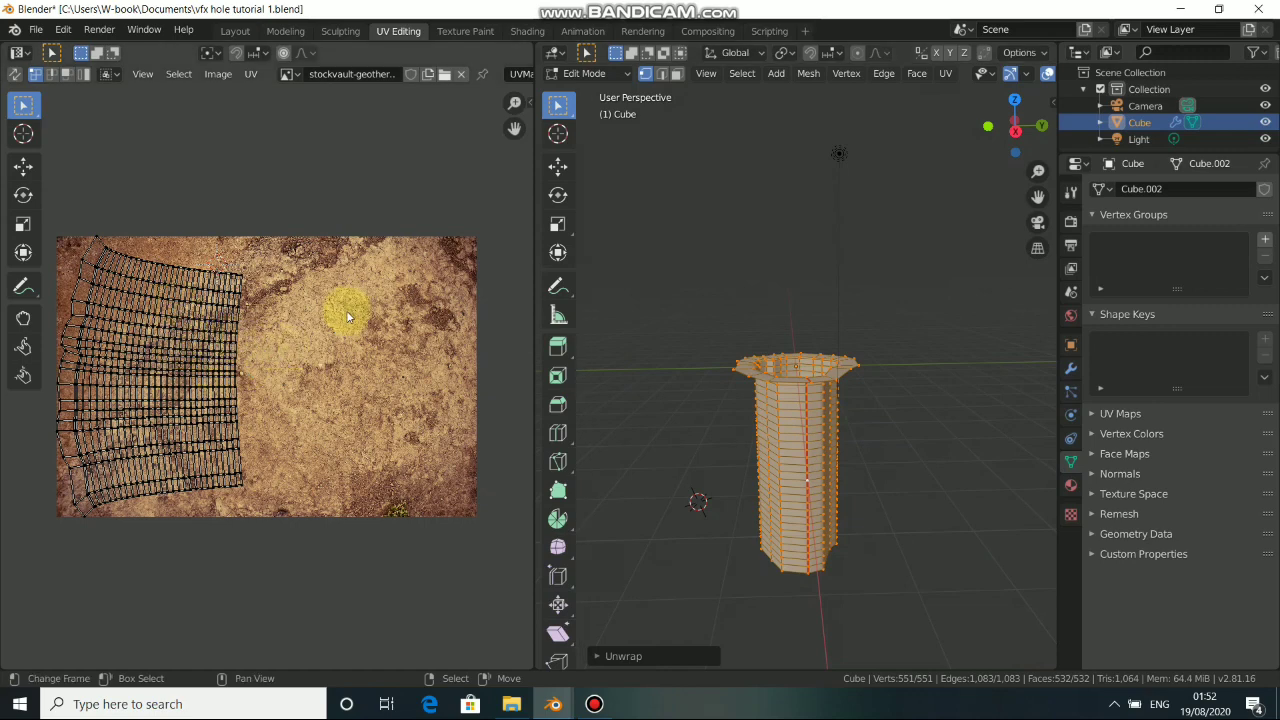
# Centre the whole UV layout on the soil texture and stretch it along X by about 2.1 so it spans the image.
pyautogui.press('a')
pyautogui.press('g')
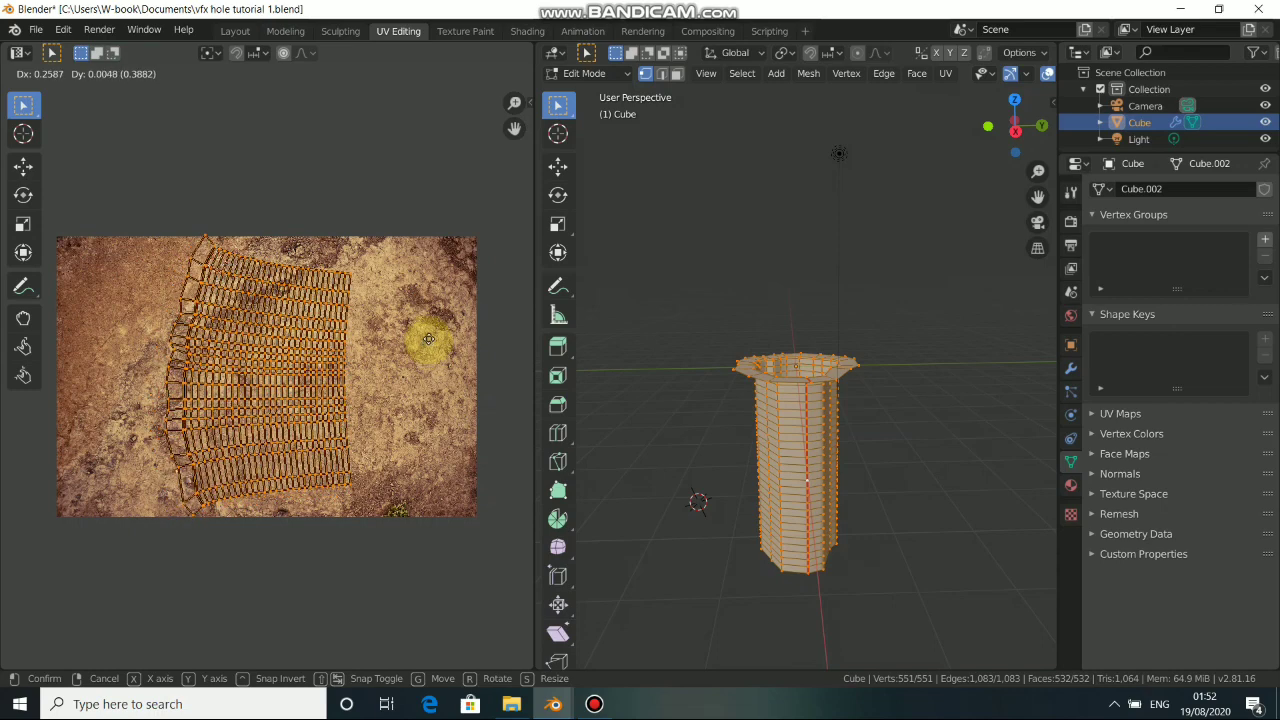
pyautogui.click(423, 369)
pyautogui.press('s')
pyautogui.press('x')
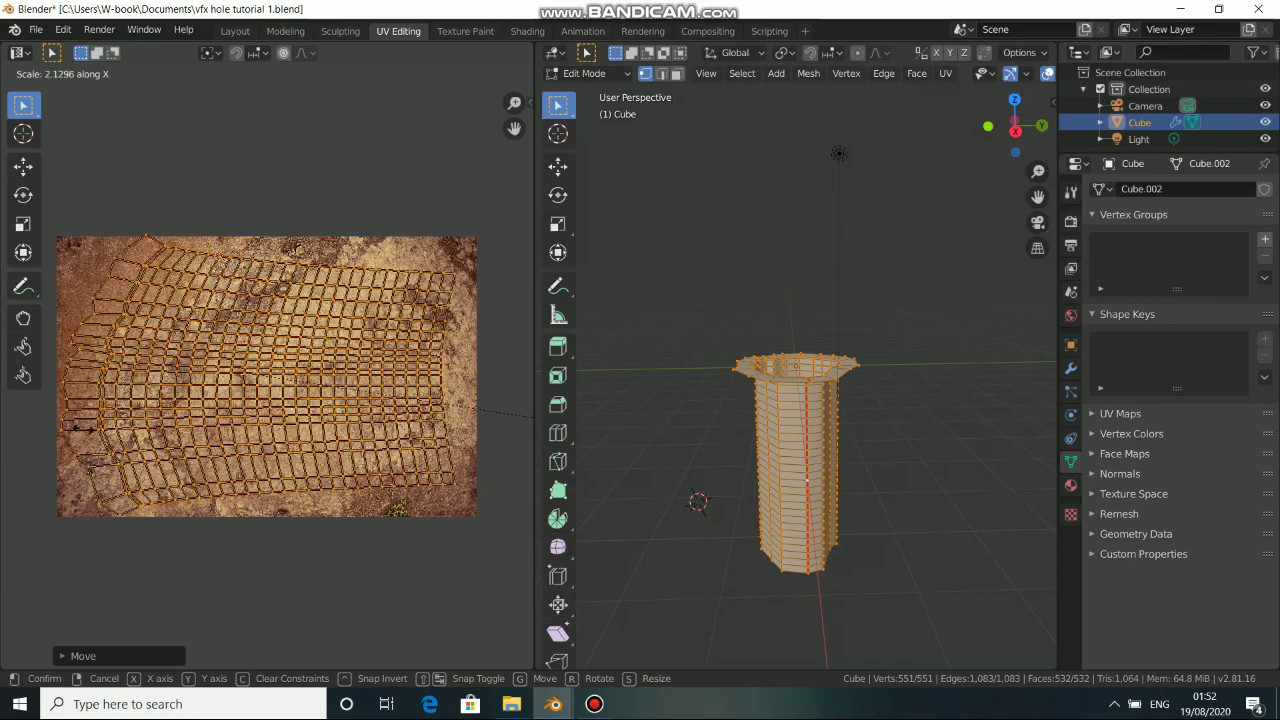
pyautogui.click(74, 428)
pyautogui.press('g')
pyautogui.moveTo(81, 427); pyautogui.dragTo(79, 429)
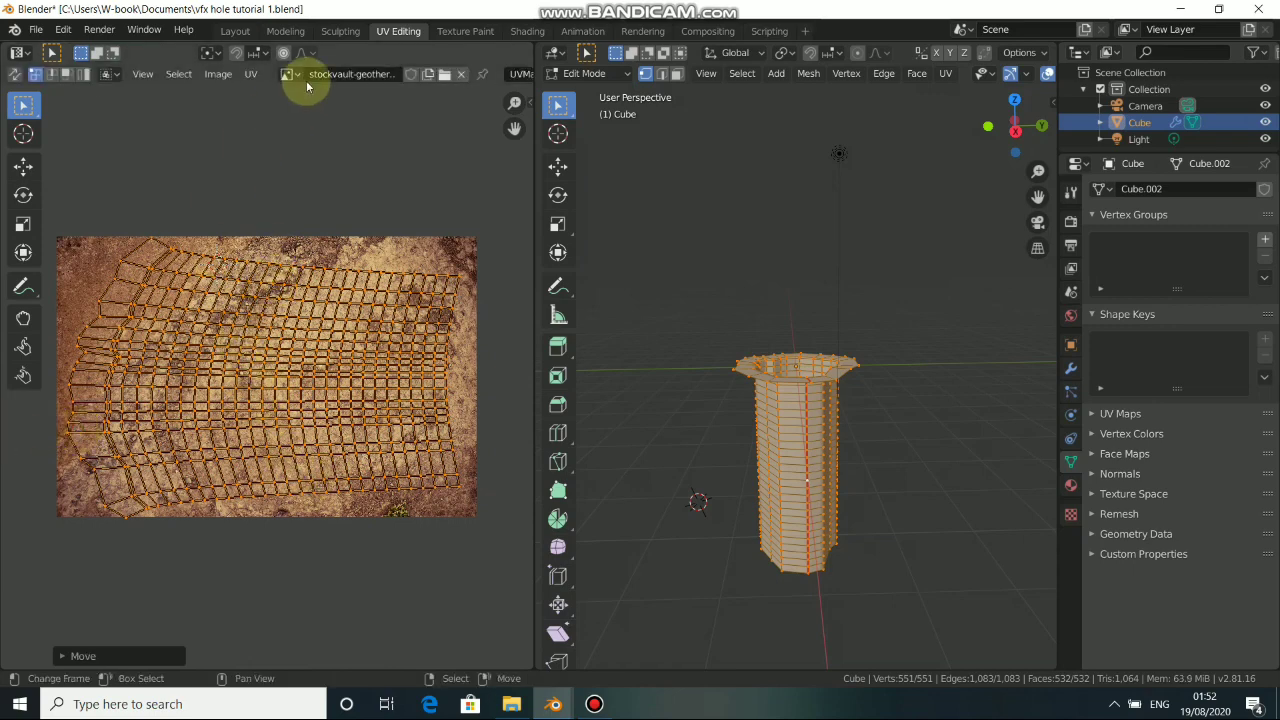
# Return to the Shading workspace and spread the material nodes apart, leaving a wide gap between Principled BSDF and Material Output.
pyautogui.click(525, 31)
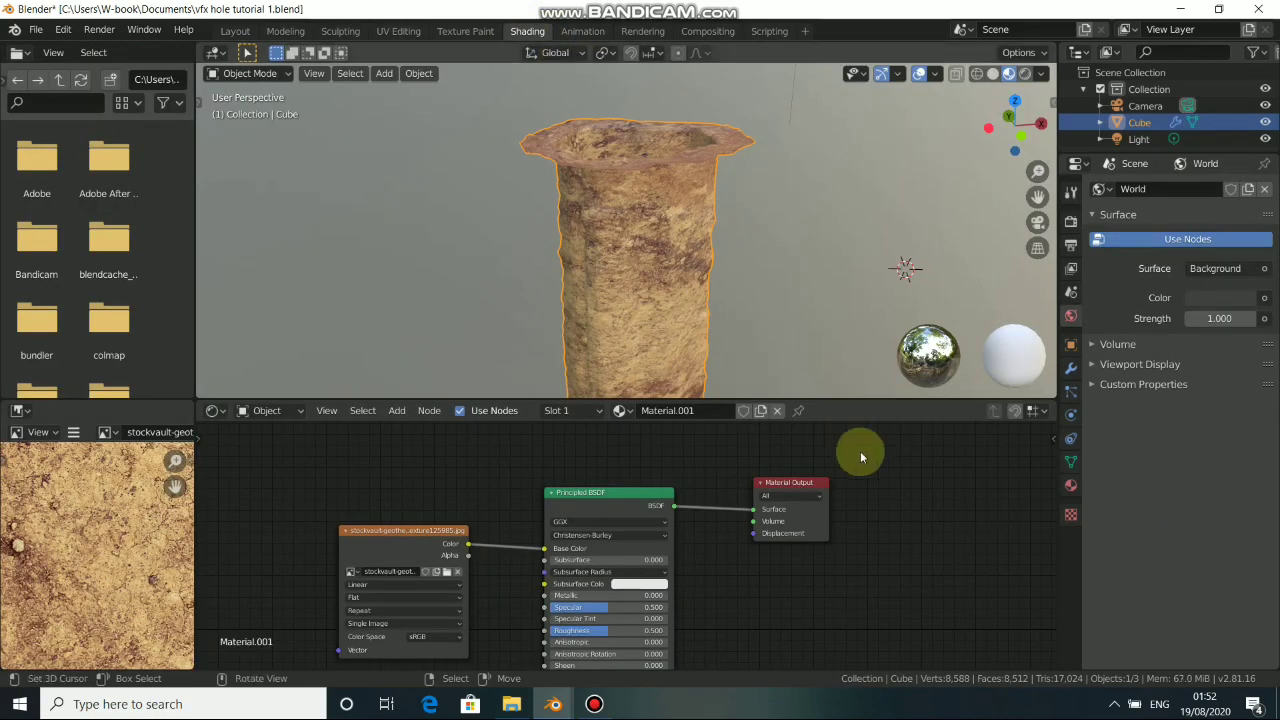
pyautogui.scroll(3, 690, 174)
pyautogui.moveTo(708, 171); pyautogui.dragTo(650, 120, button='middle')
pyautogui.moveTo(404, 558); pyautogui.dragTo(308, 559)
pyautogui.moveTo(596, 511); pyautogui.dragTo(551, 508)
pyautogui.click(795, 483)
pyautogui.moveTo(795, 483); pyautogui.dragTo(929, 486)
pyautogui.moveTo(529, 502)
pyautogui.mouseDown()
pyautogui.moveTo(549, 498)
pyautogui.moveTo(528, 496)
pyautogui.mouseUp()
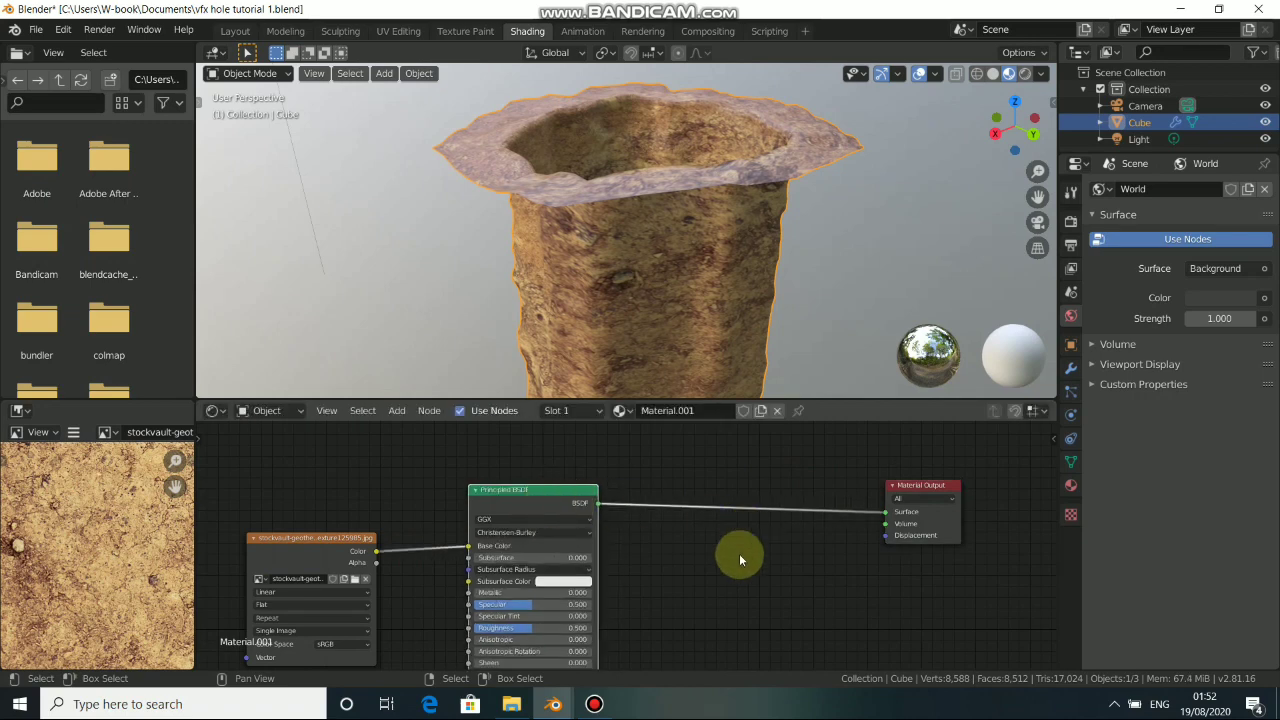
# Add a Mix Shader node on the link between the Principled BSDF and Material Output.
pyautogui.hotkey('shift', 'a')
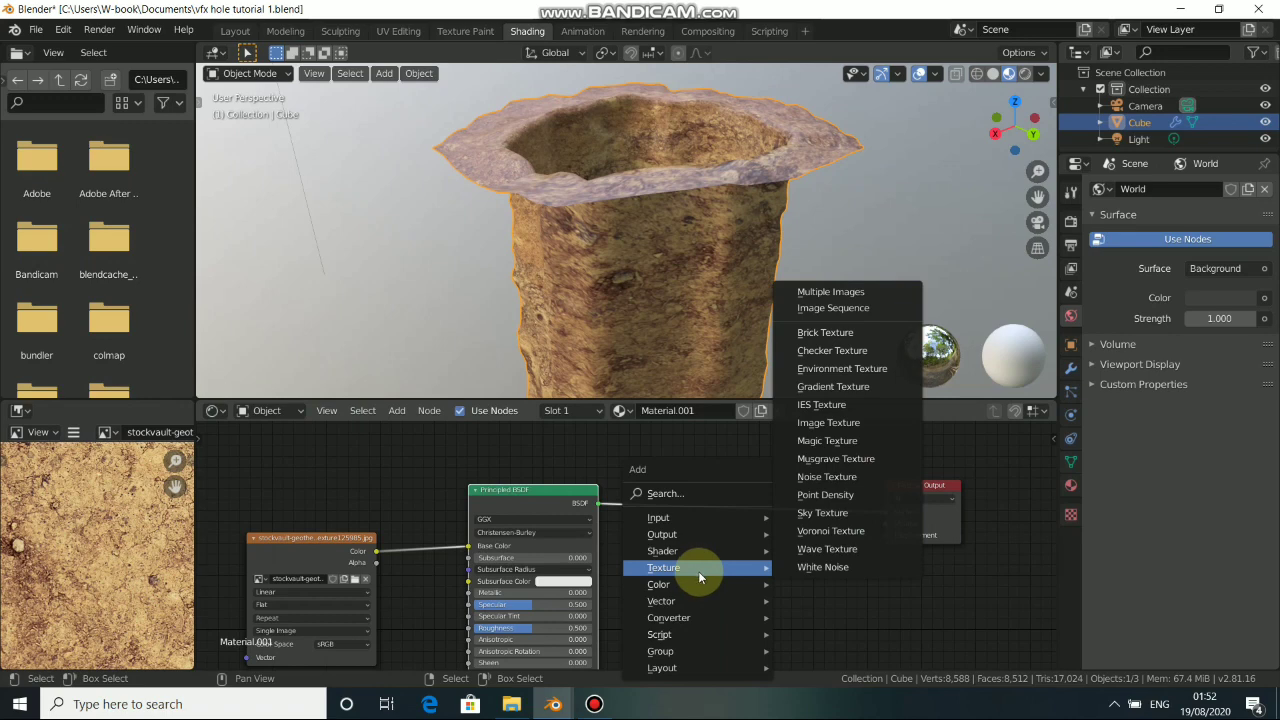
pyautogui.moveTo(683, 553)
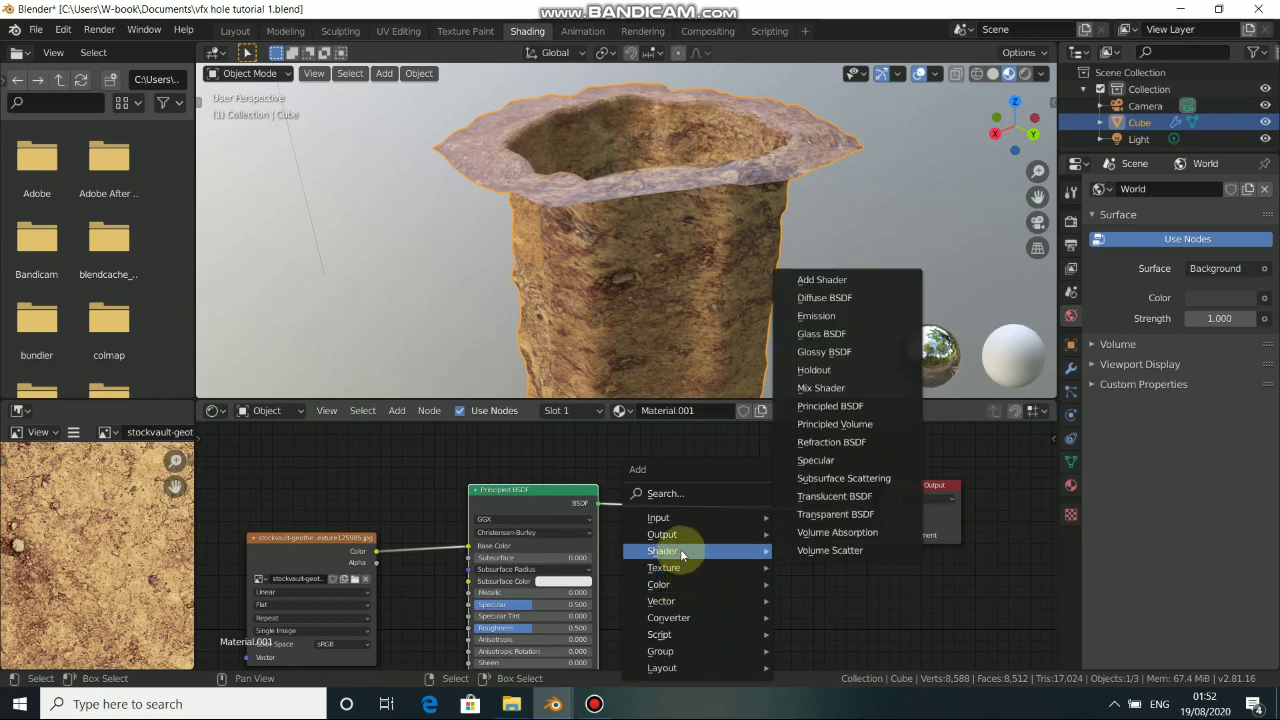
pyautogui.click(822, 388)
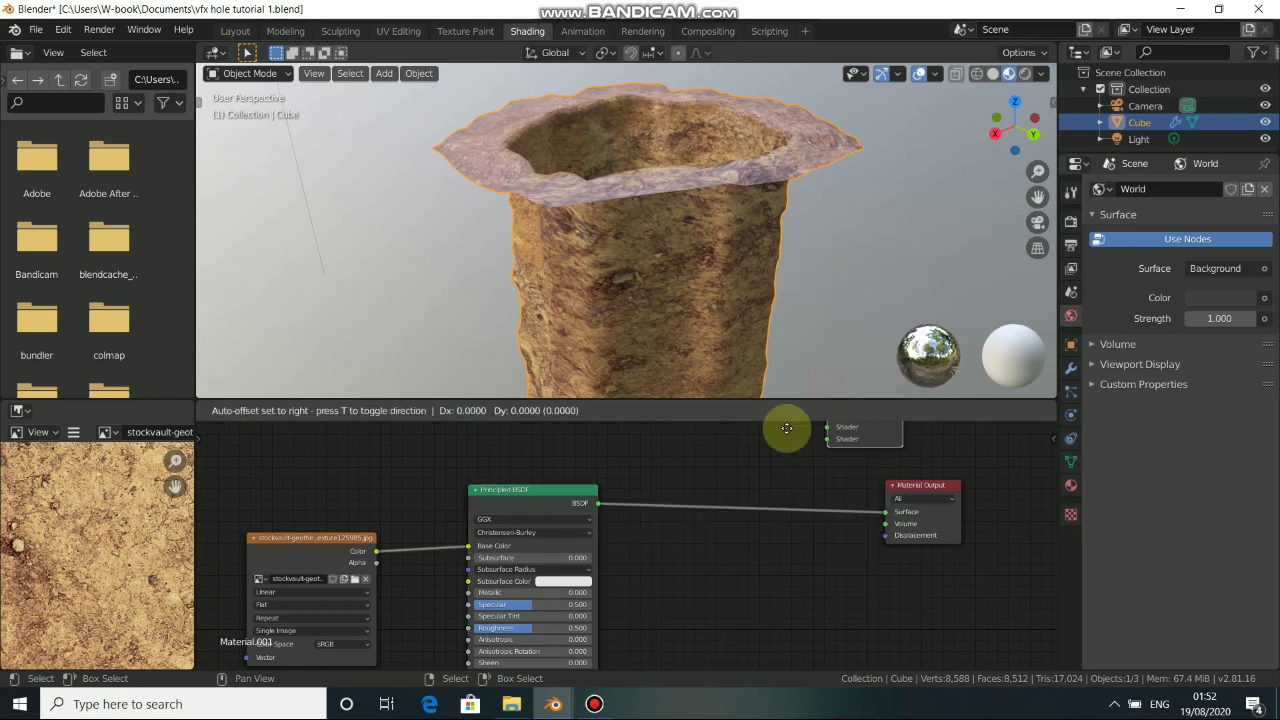
pyautogui.click(743, 489)
pyautogui.click(742, 472)
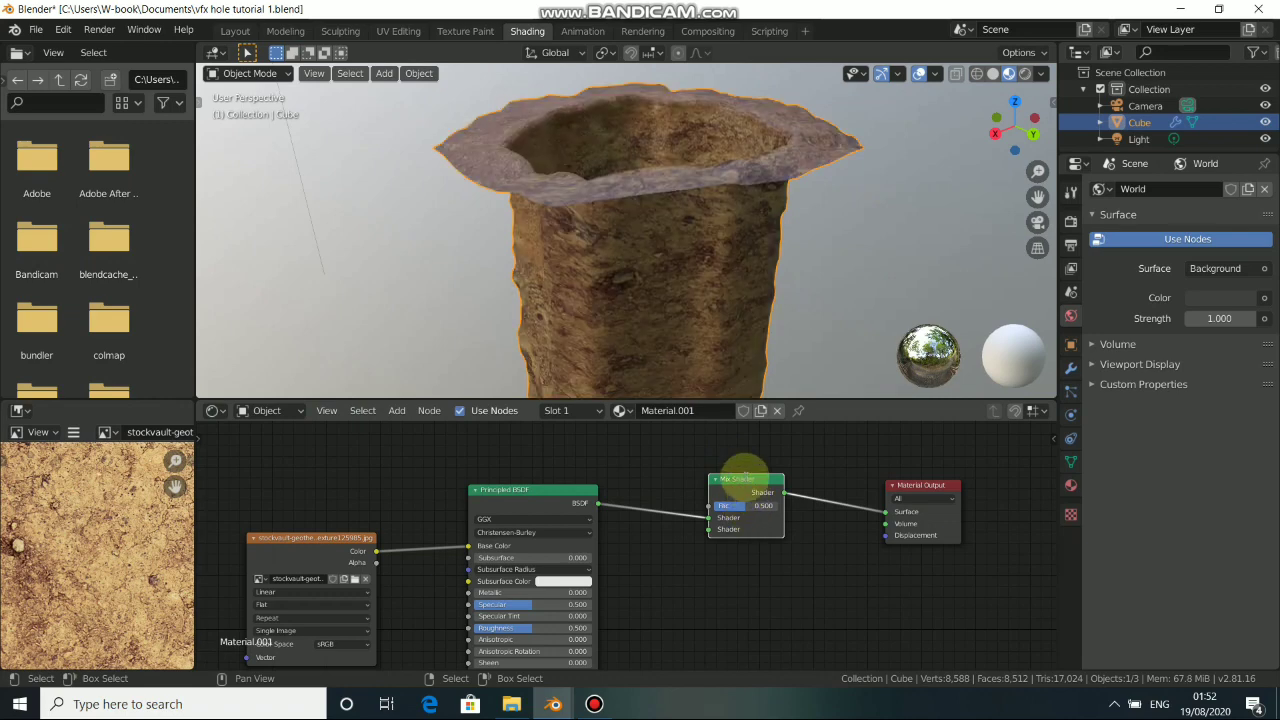
pyautogui.click(673, 468)
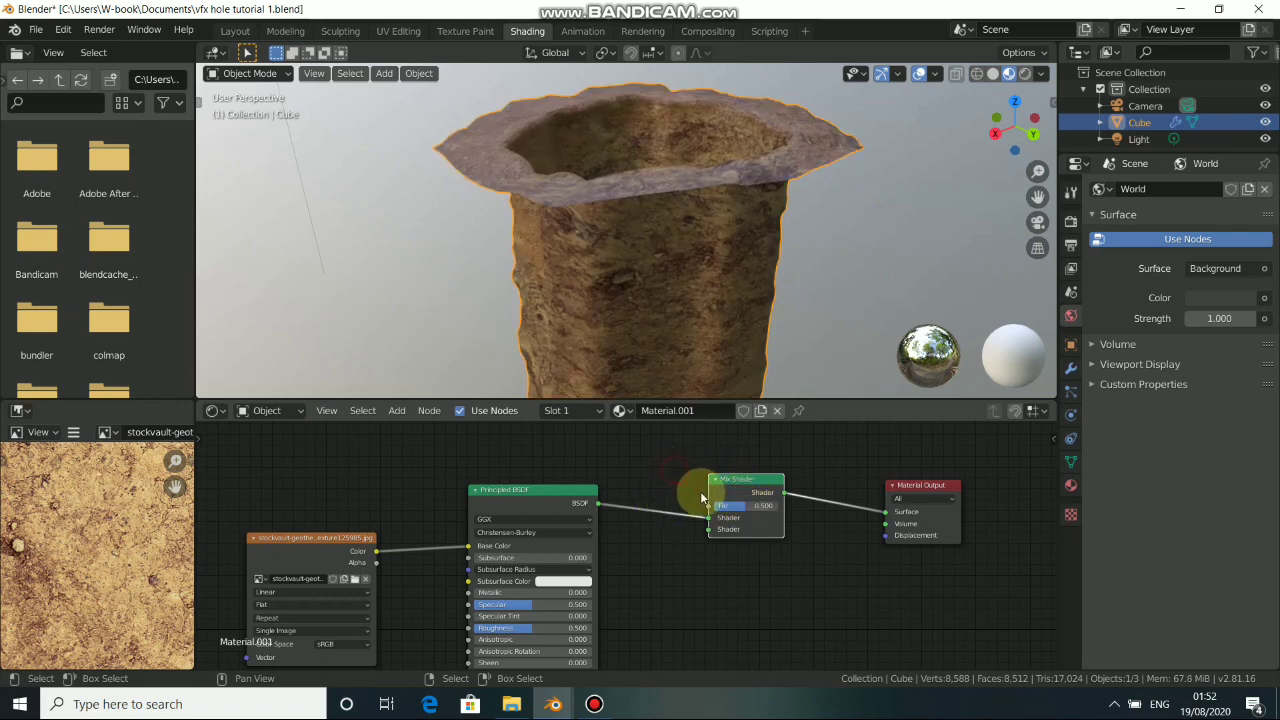
pyautogui.moveTo(750, 480); pyautogui.dragTo(756, 503)
# Duplicate the Principled BSDF node and connect the copy's BSDF output to the Mix Shader's second Shader input.
pyautogui.moveTo(633, 506); pyautogui.dragTo(614, 450, button='middle')
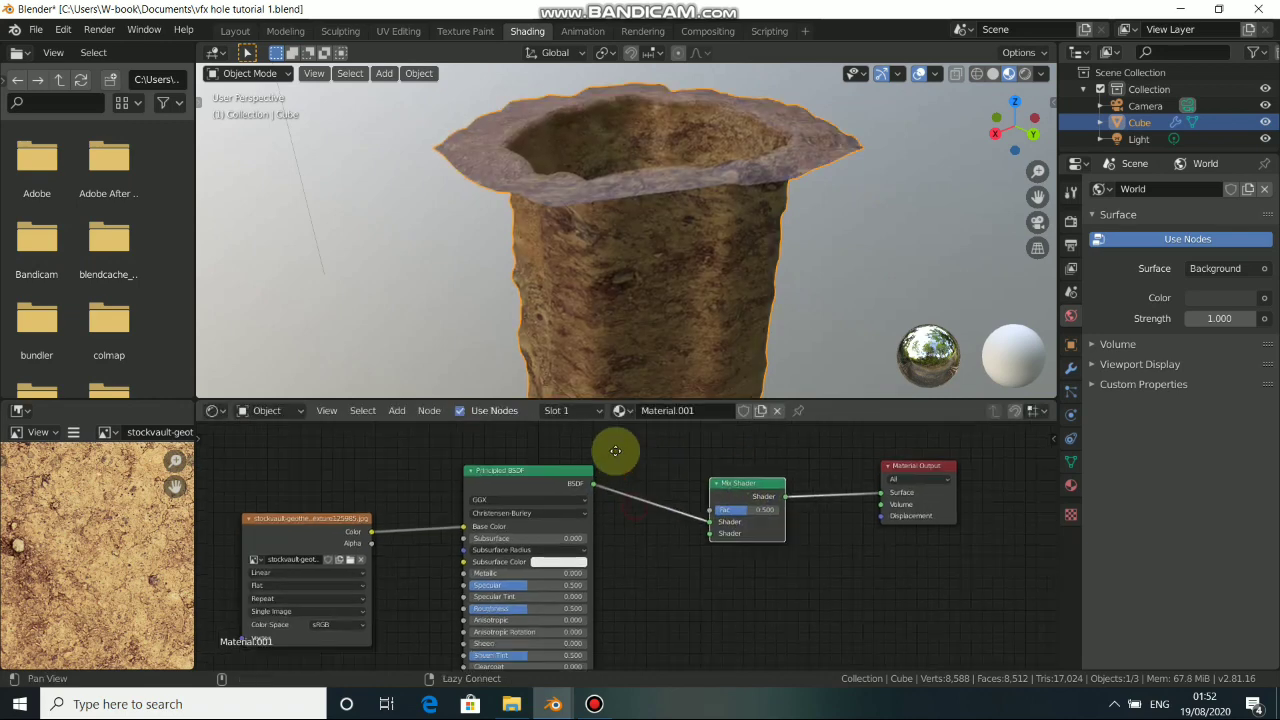
pyautogui.moveTo(521, 440); pyautogui.dragTo(512, 452)
pyautogui.hotkey('shift', 'd')
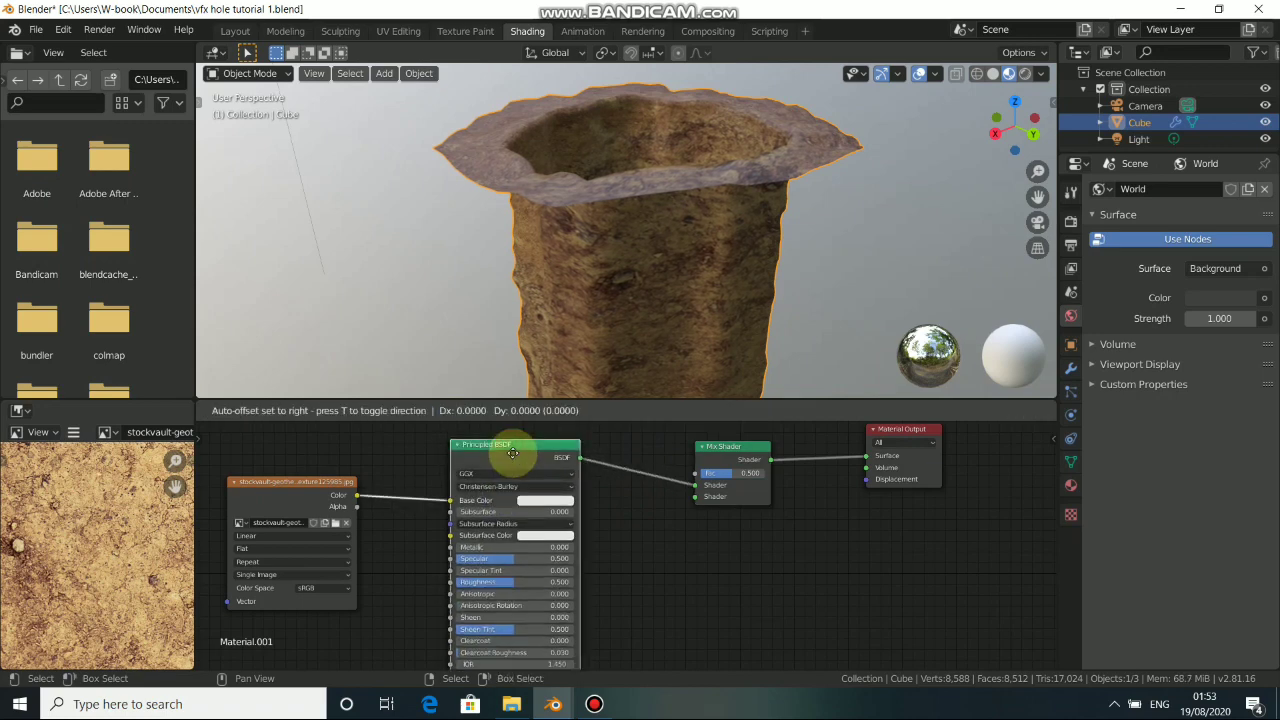
pyautogui.click(676, 572)
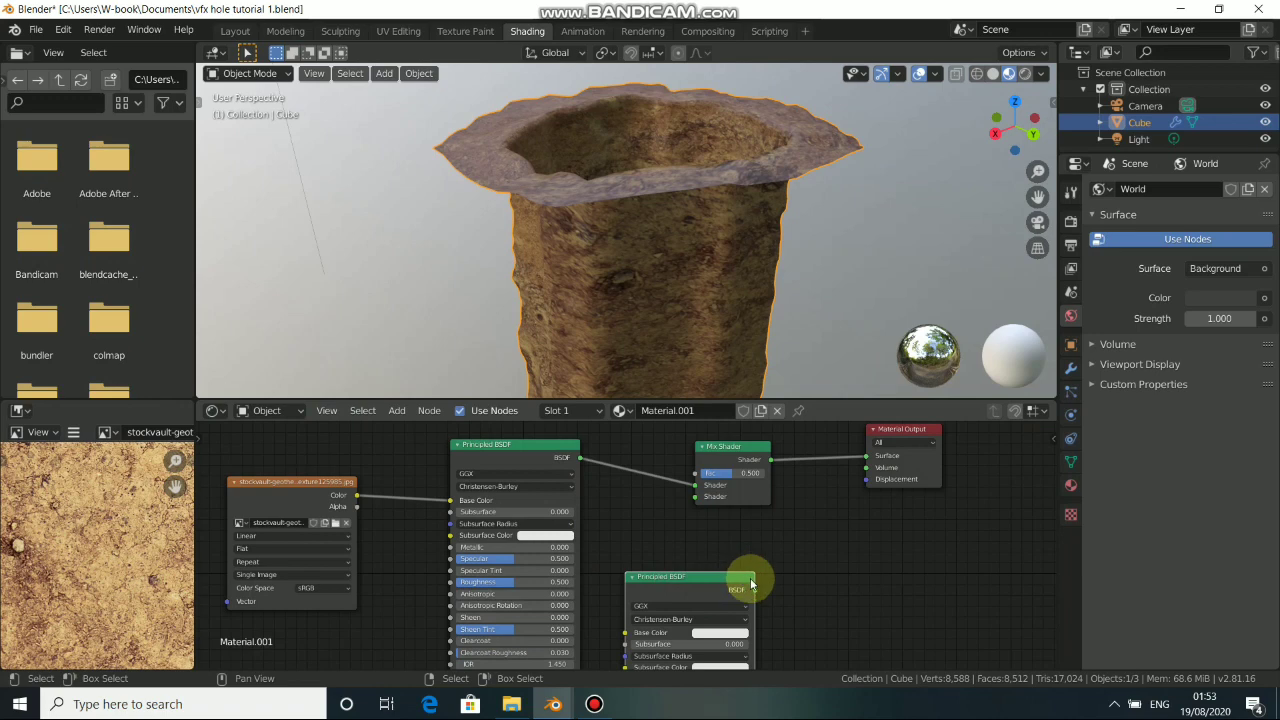
pyautogui.moveTo(755, 590); pyautogui.dragTo(695, 497)
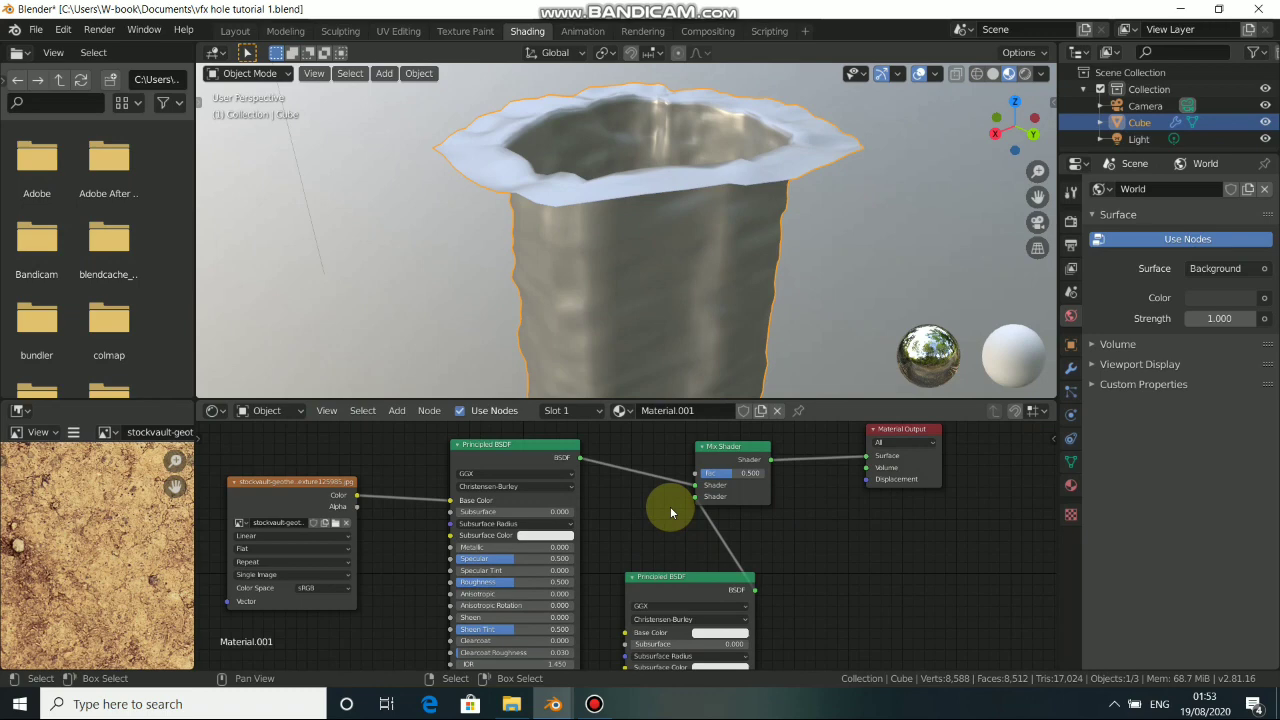
# Move the duplicated Principled BSDF node above the original one, keeping it linked to the Mix Shader.
pyautogui.scroll(-3, 670, 506)
pyautogui.scroll(-2, 594, 504)
pyautogui.moveTo(572, 503); pyautogui.dragTo(564, 516)
pyautogui.moveTo(666, 572); pyautogui.dragTo(574, 615)
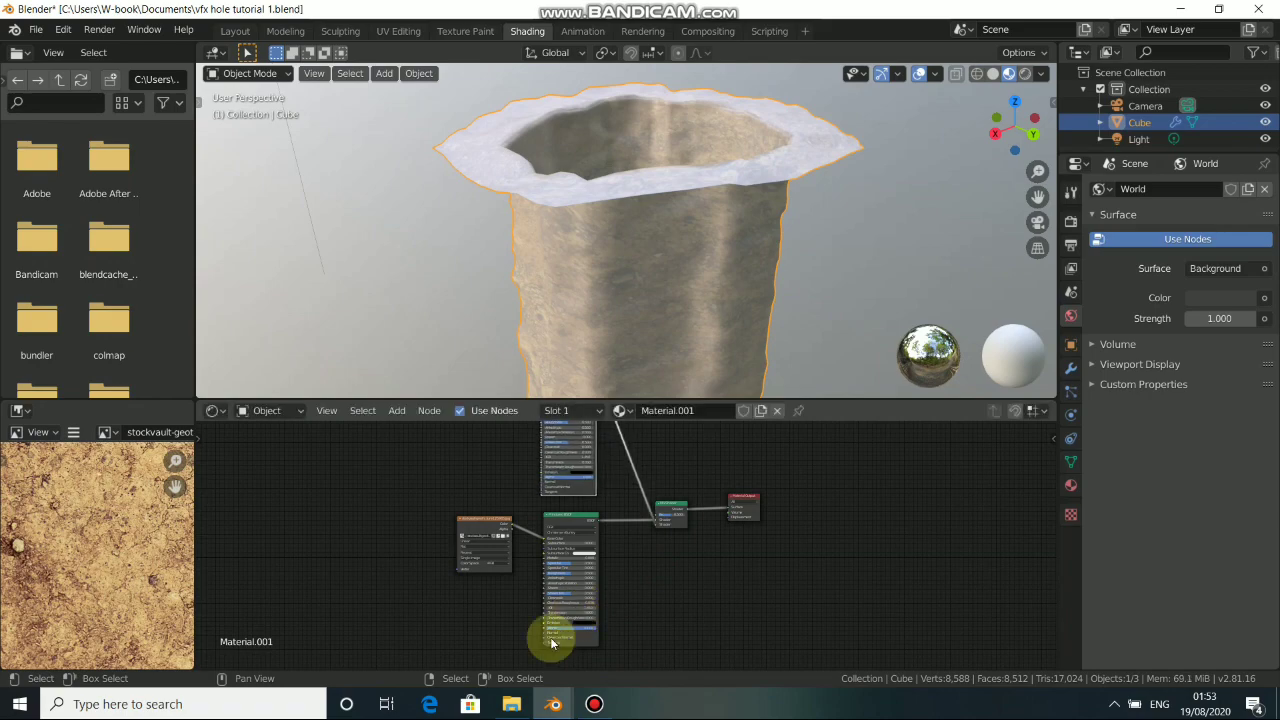
pyautogui.moveTo(534, 513); pyautogui.dragTo(616, 572, button='middle')
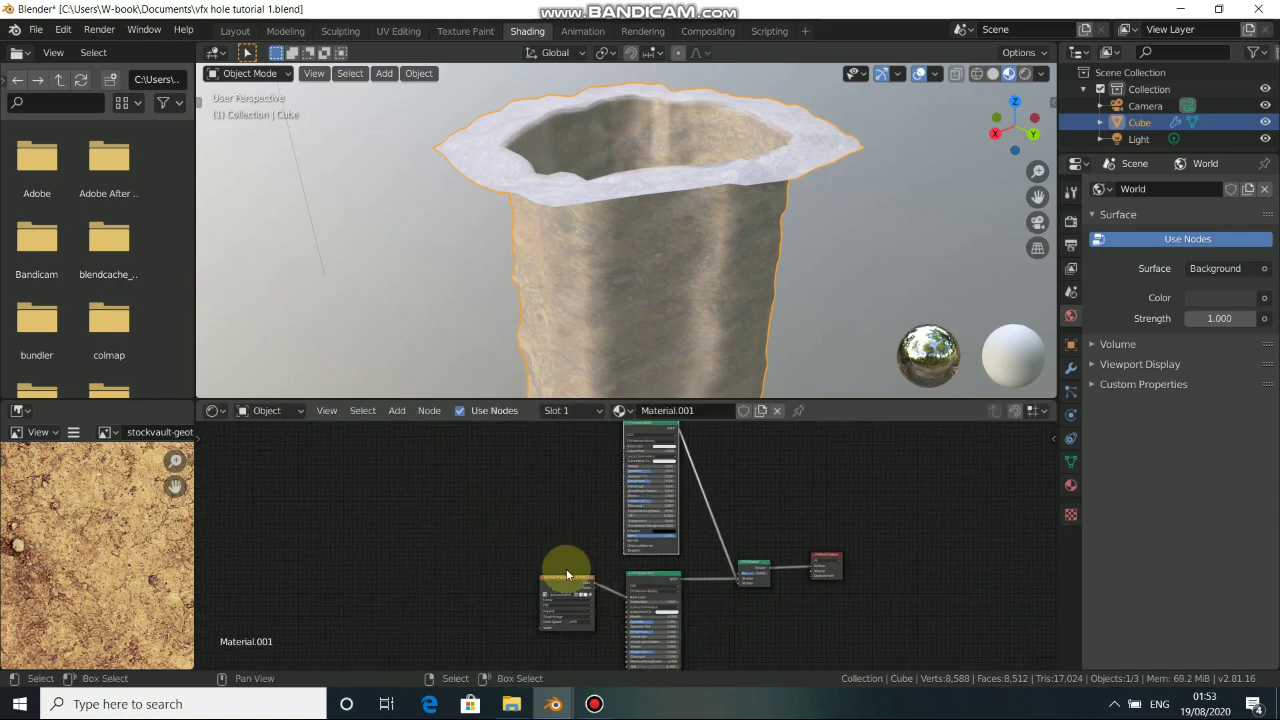
# Add wildtextures-seamless-industrial-concrete-texture.jpg from the TEXTURE folder as an image node beside the duplicated Principled BSDF.
pyautogui.click(511, 704)
pyautogui.scroll(-15, 810, 444)
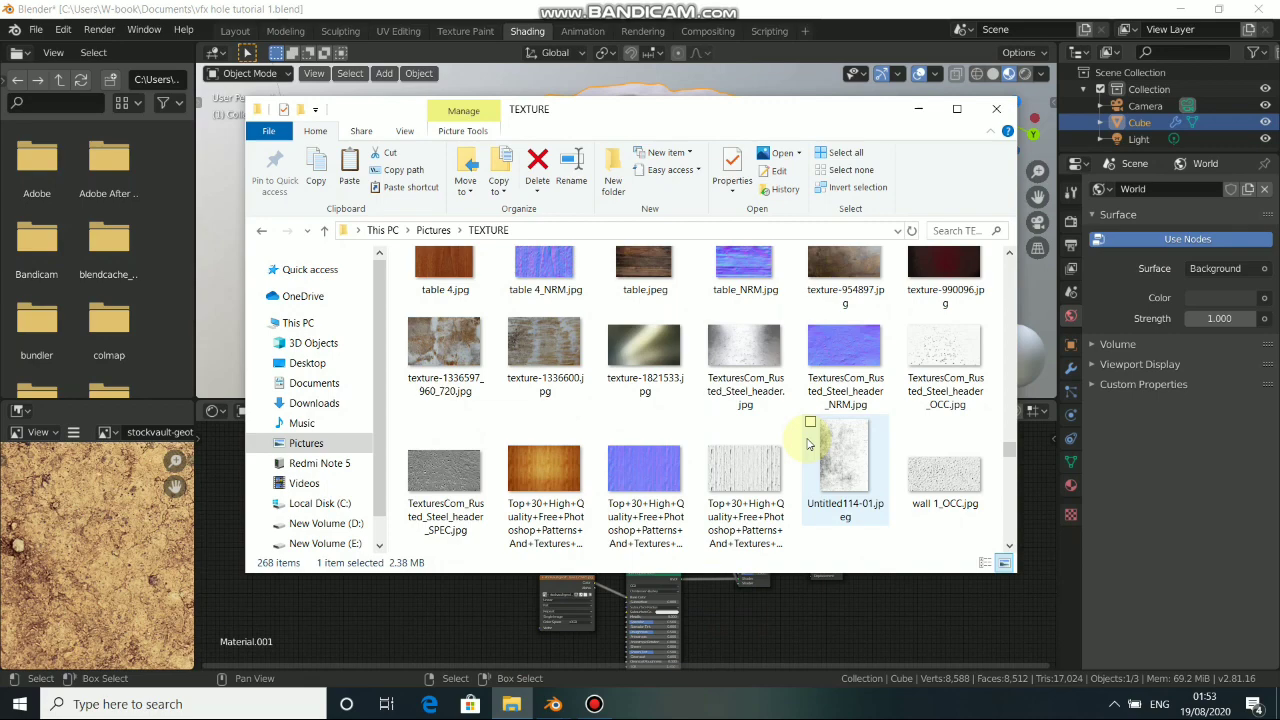
pyautogui.scroll(-10, 810, 444)
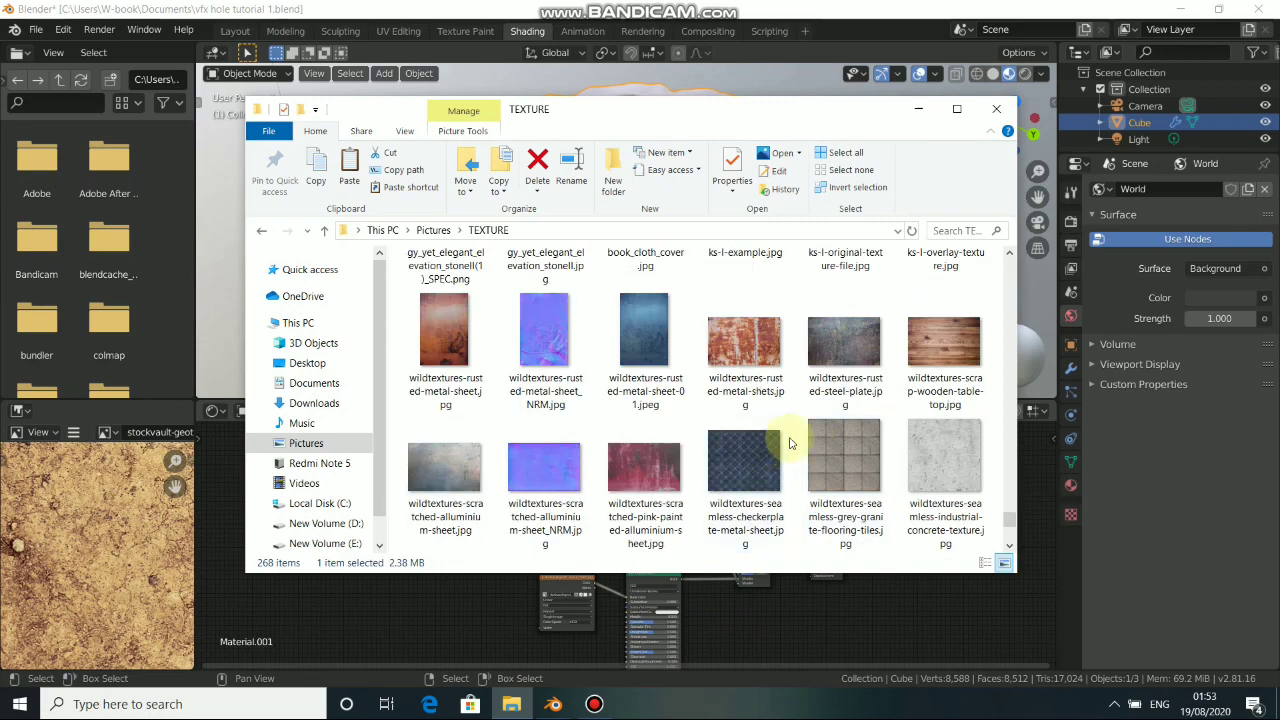
pyautogui.click(952, 483)
pyautogui.moveTo(950, 468); pyautogui.dragTo(568, 487)
pyautogui.scroll(5, 568, 487)
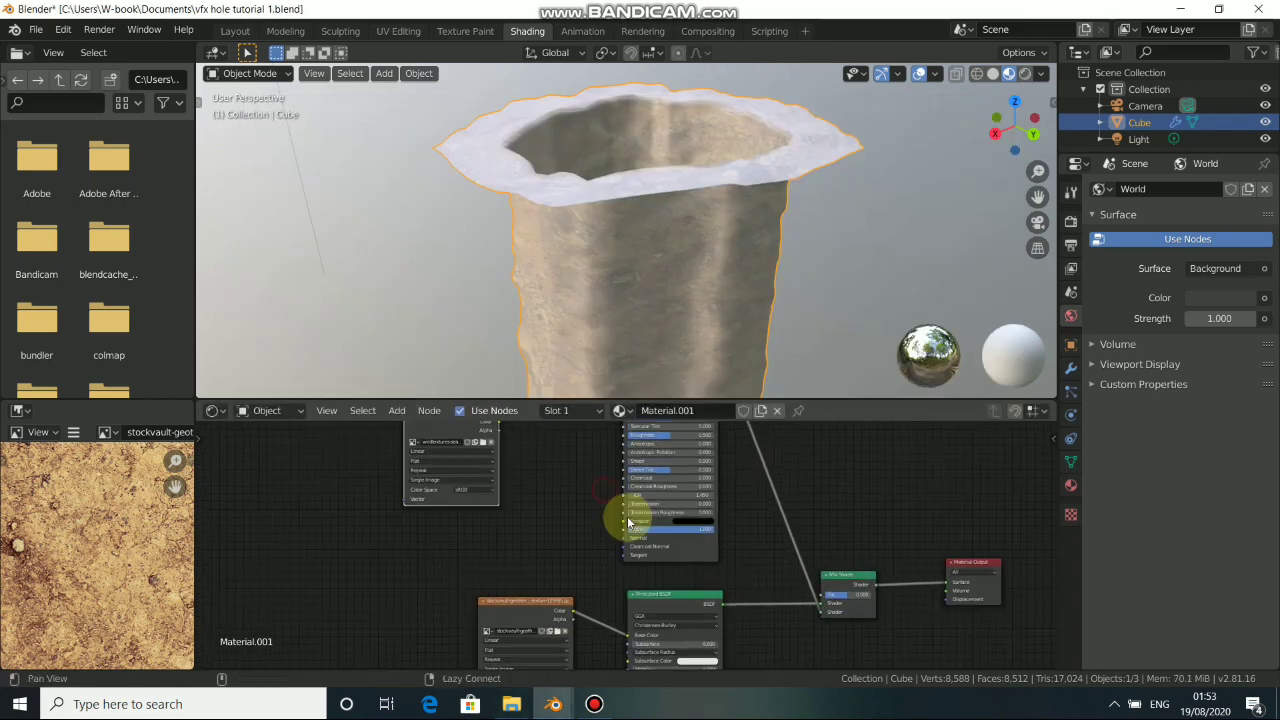
# Connect the concrete image's Color output to the Base Color input of the upper Principled BSDF.
pyautogui.moveTo(606, 557); pyautogui.dragTo(783, 485)
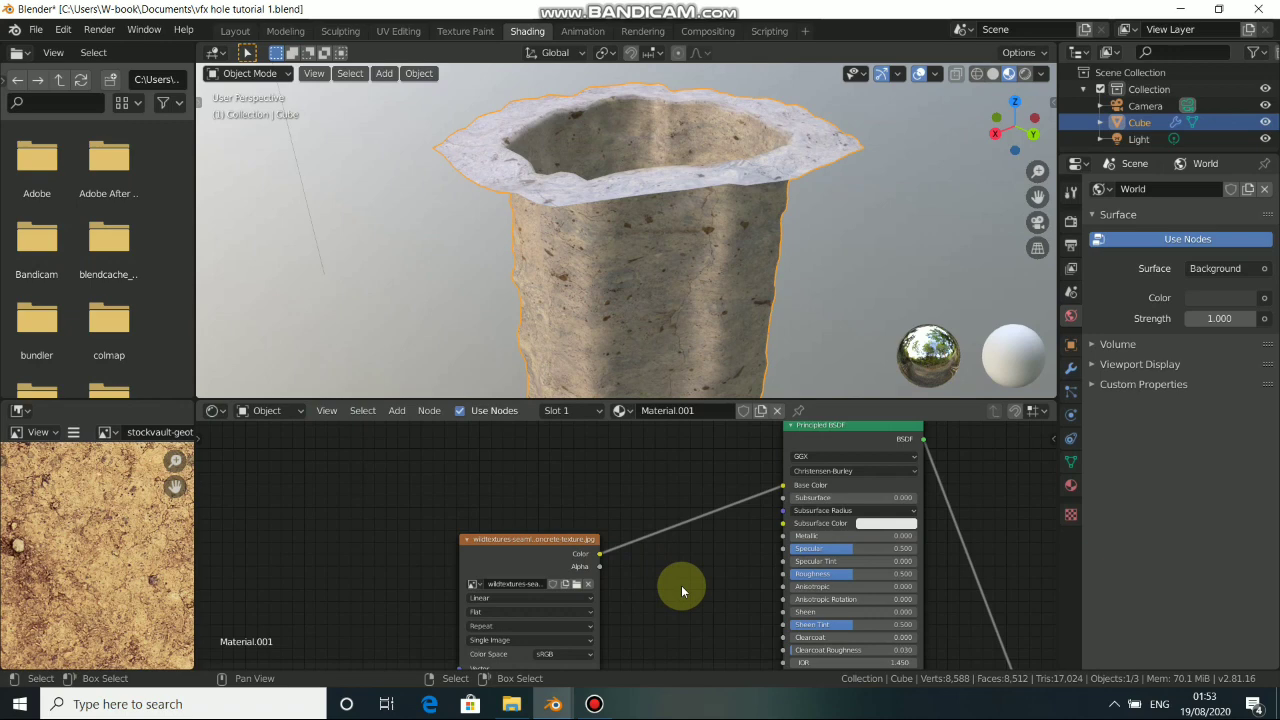
pyautogui.moveTo(631, 473); pyautogui.dragTo(537, 467, button='middle')
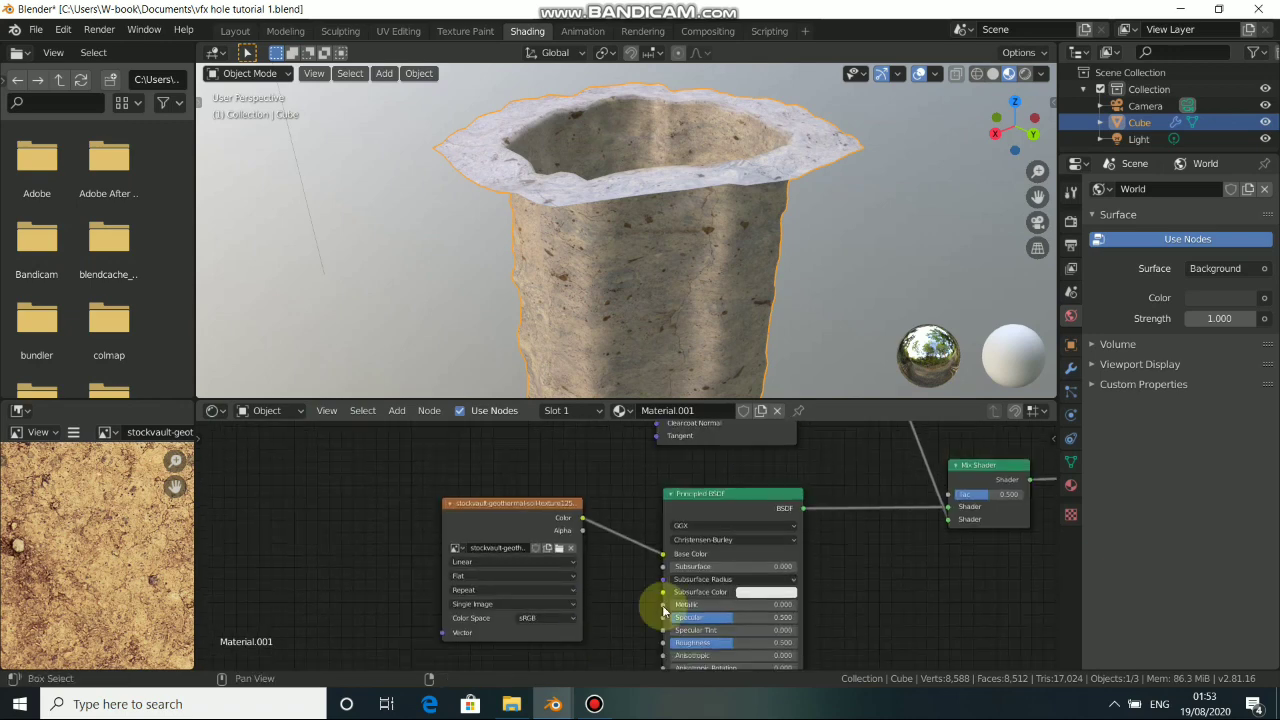
pyautogui.moveTo(808, 564); pyautogui.dragTo(621, 617, button='middle')
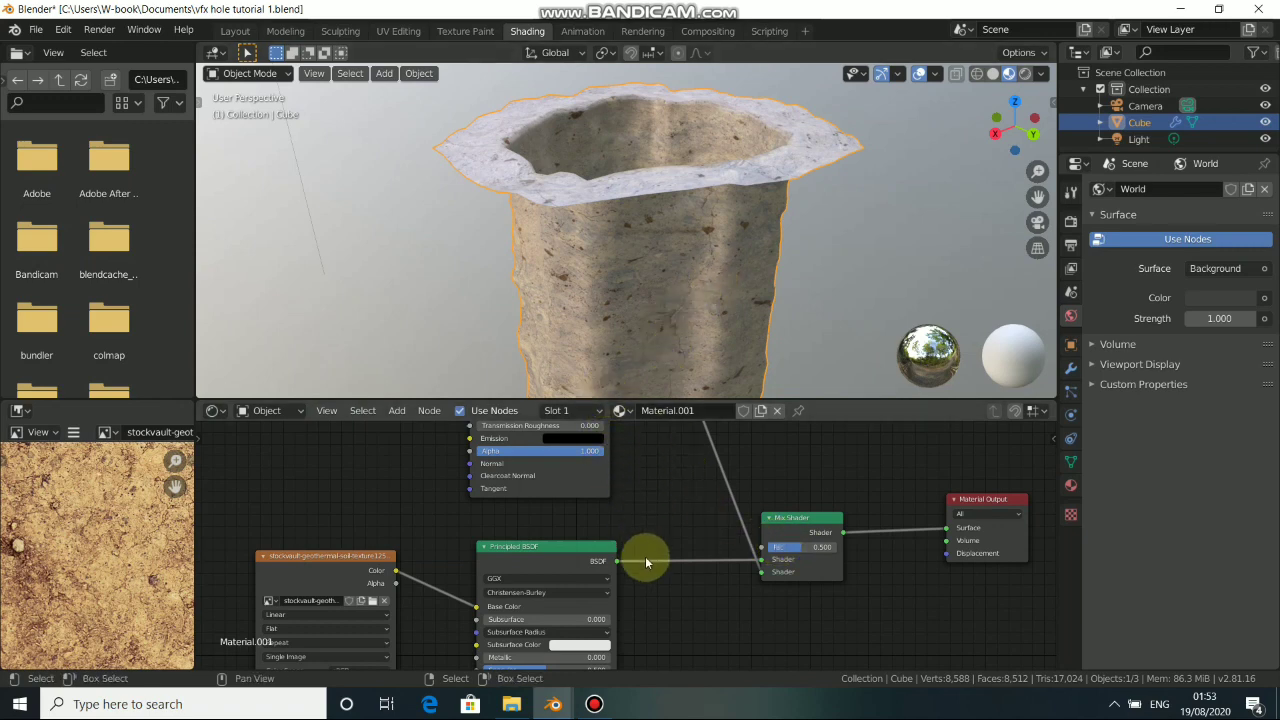
# Preview each texture on the mesh by setting the Mix Shader's Fac to 1.000 for concrete and 0.000 for soil.
pyautogui.moveTo(802, 547); pyautogui.dragTo(838, 547)
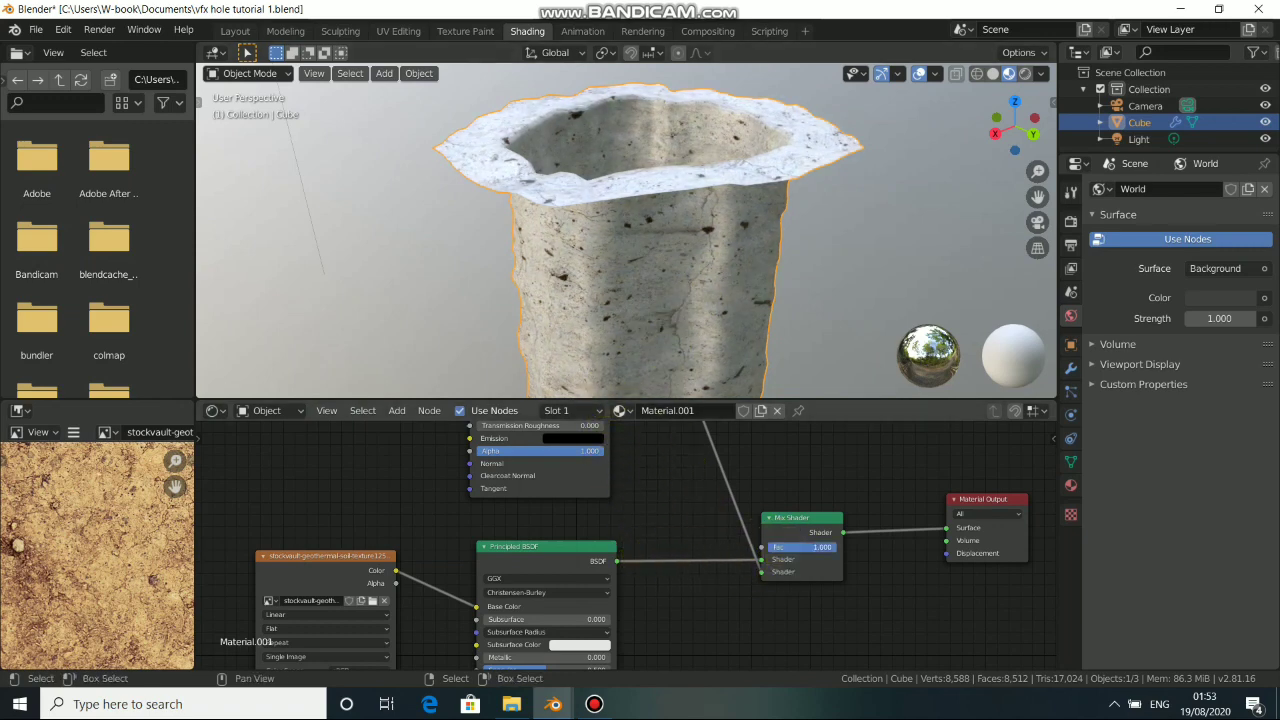
pyautogui.moveTo(677, 289); pyautogui.dragTo(737, 346, button='middle')
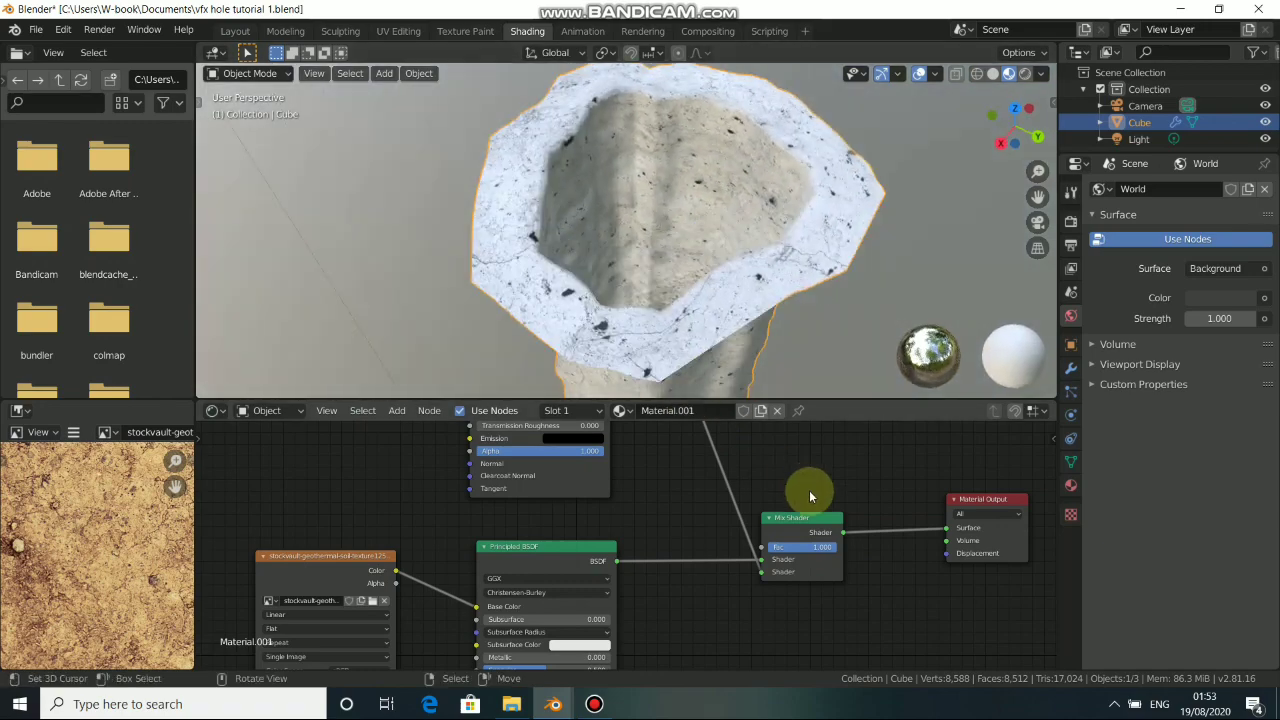
pyautogui.moveTo(835, 547); pyautogui.dragTo(770, 547)
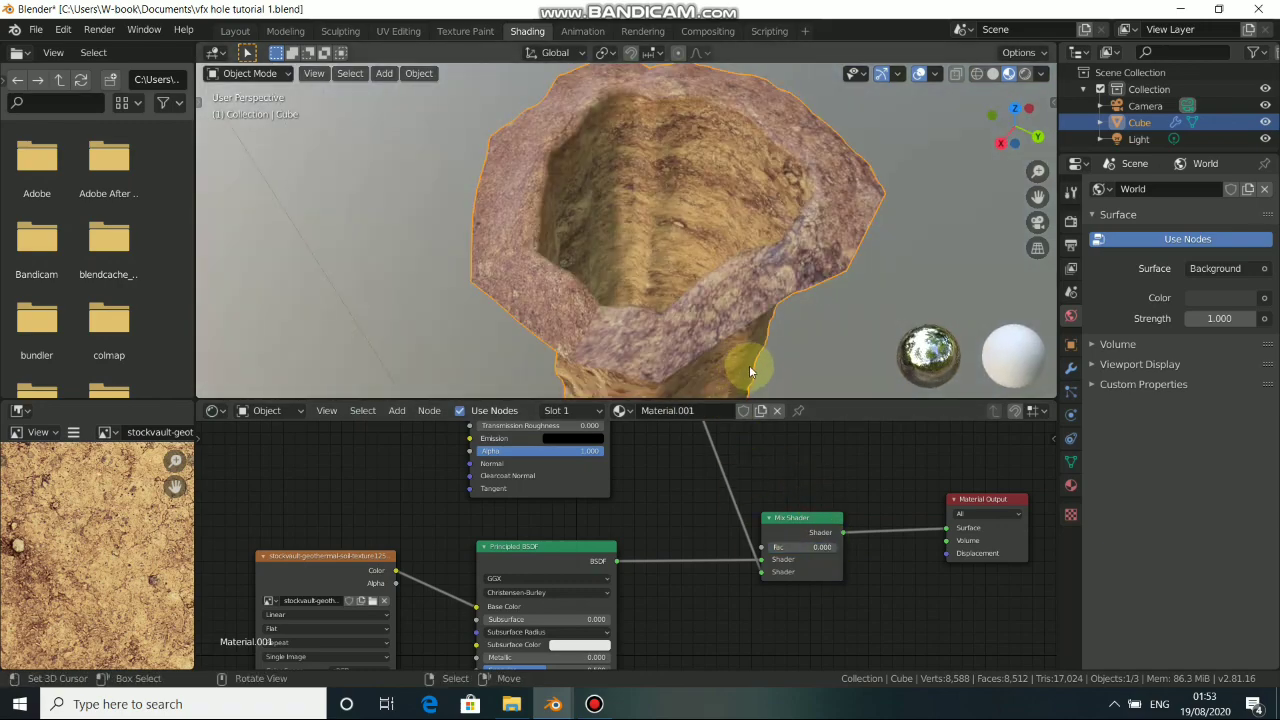
pyautogui.moveTo(682, 195); pyautogui.dragTo(682, 231, button='middle')
pyautogui.moveTo(772, 197); pyautogui.dragTo(665, 175, button='middle')
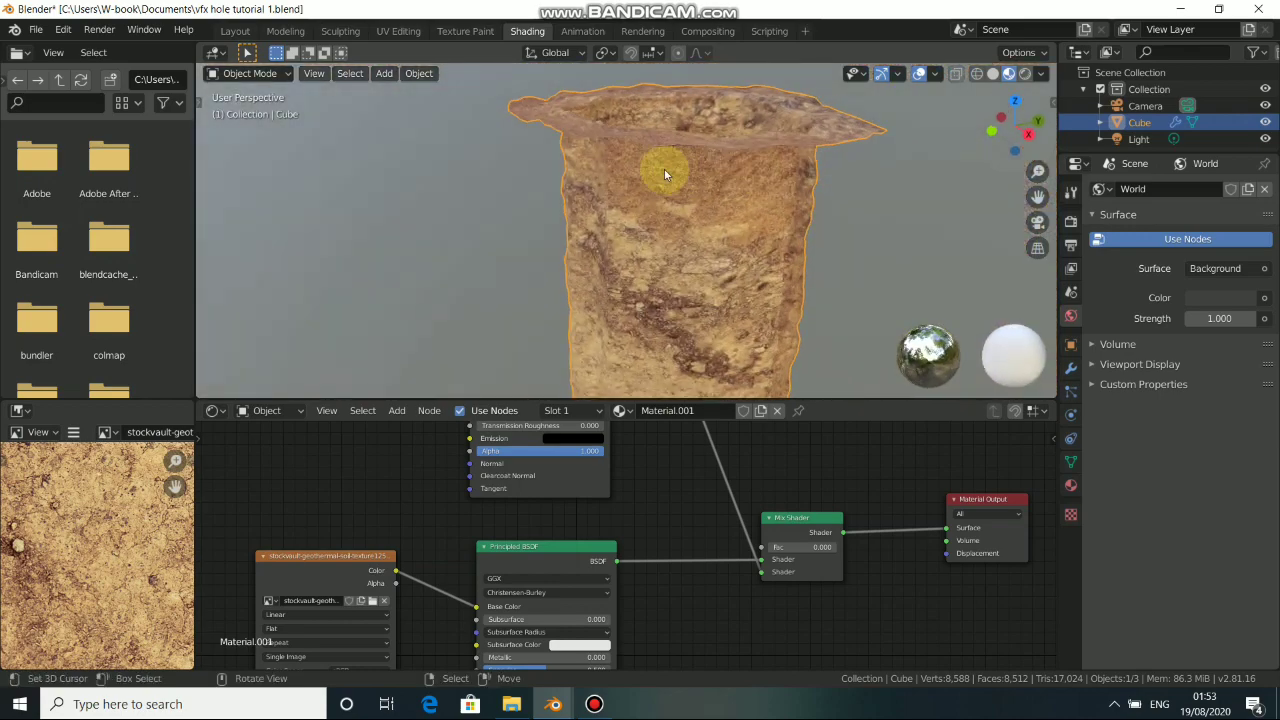
pyautogui.moveTo(676, 238); pyautogui.dragTo(791, 486, button='middle')
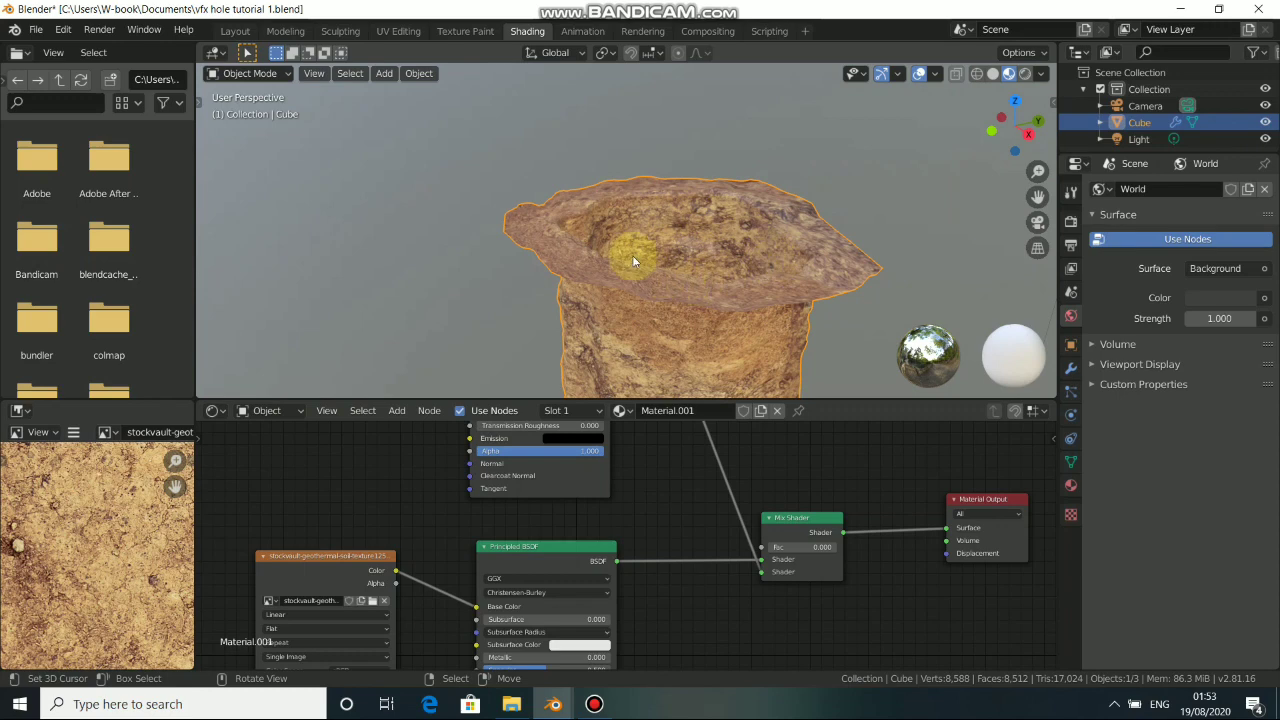
pyautogui.moveTo(747, 239); pyautogui.dragTo(658, 463, button='middle')
# Examine the finished hole's rim and wall textures in the hole vfx .blend window, and return to the tutorial file.
pyautogui.moveTo(553, 704)
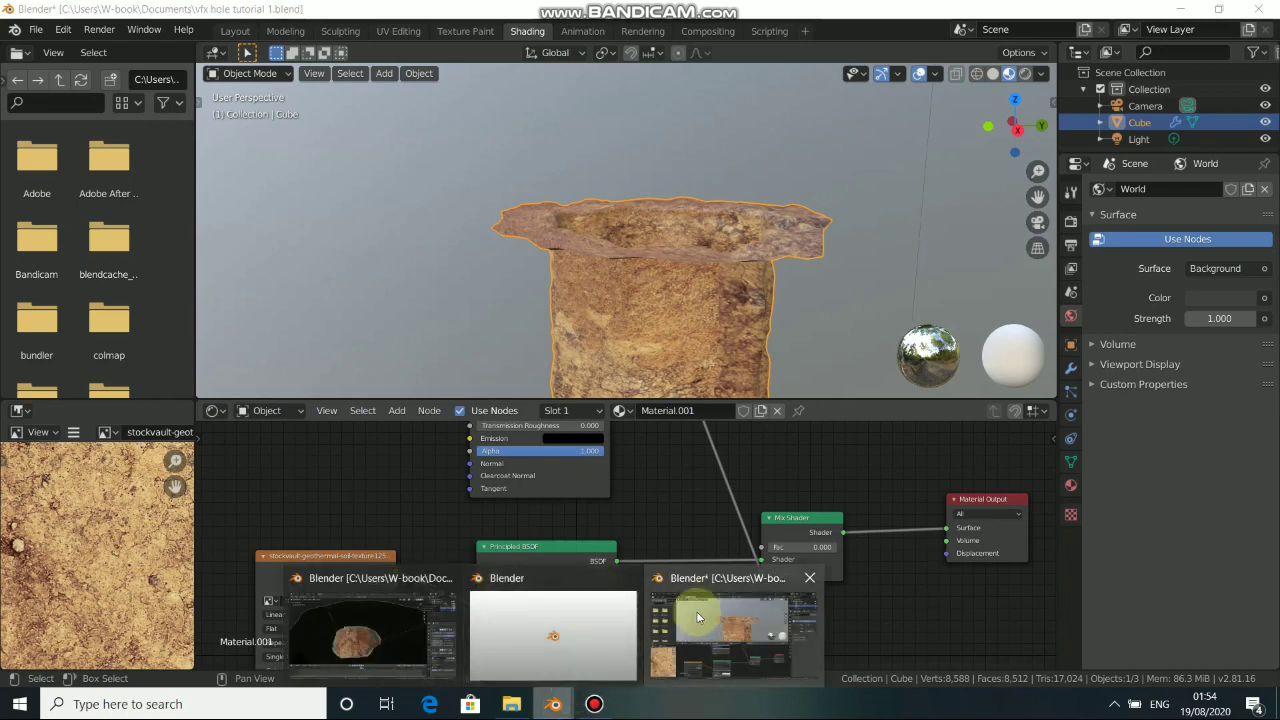
pyautogui.click(428, 620)
pyautogui.moveTo(594, 367); pyautogui.dragTo(575, 303, button='middle')
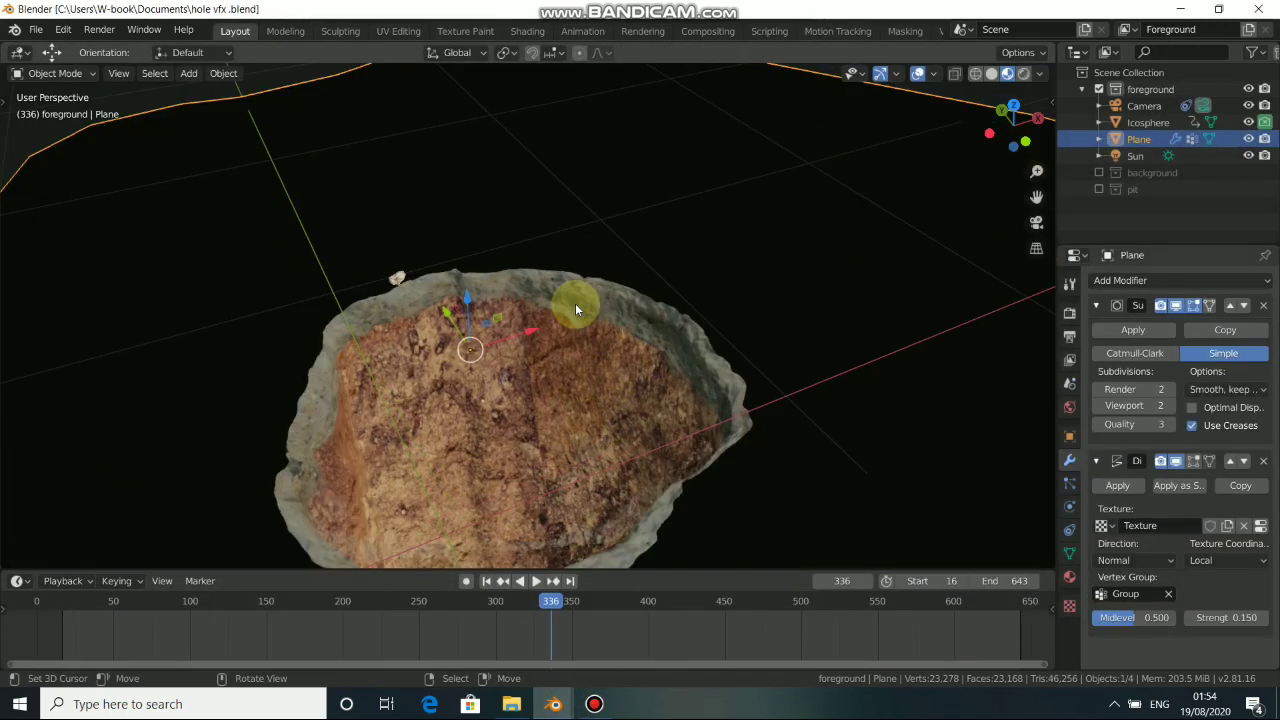
pyautogui.scroll(5, 549, 301)
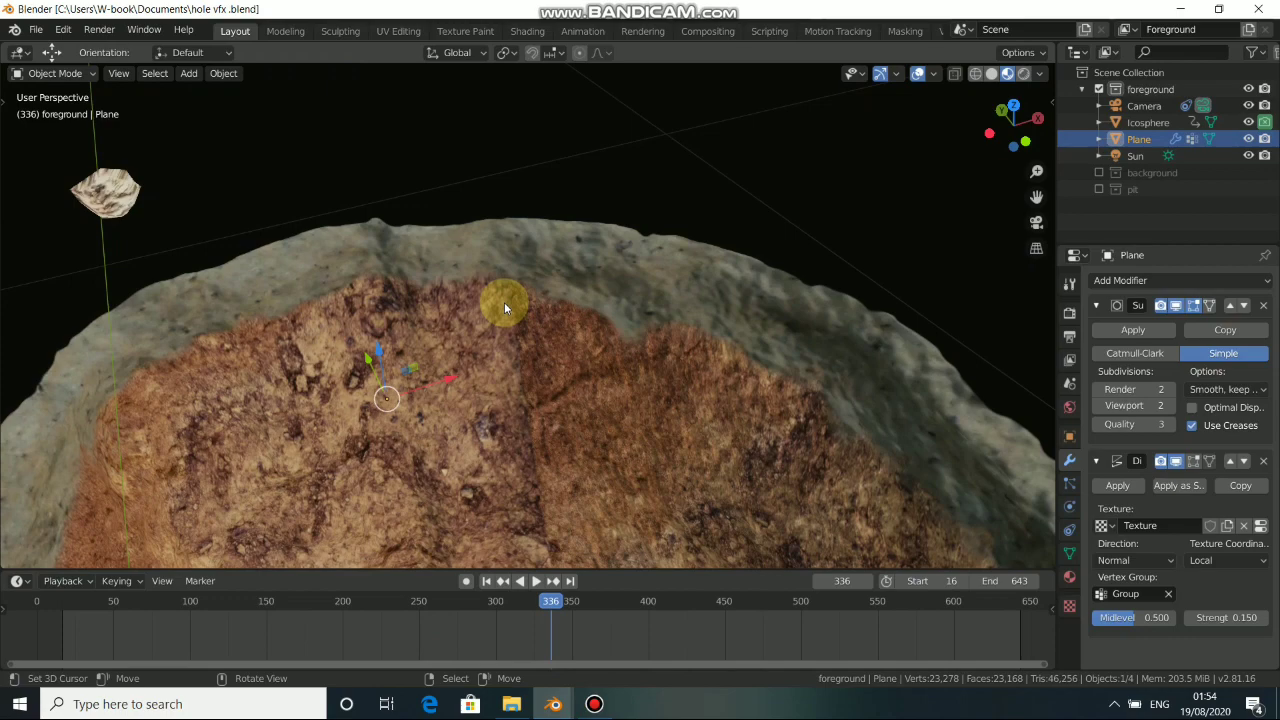
pyautogui.scroll(-5, 569, 363)
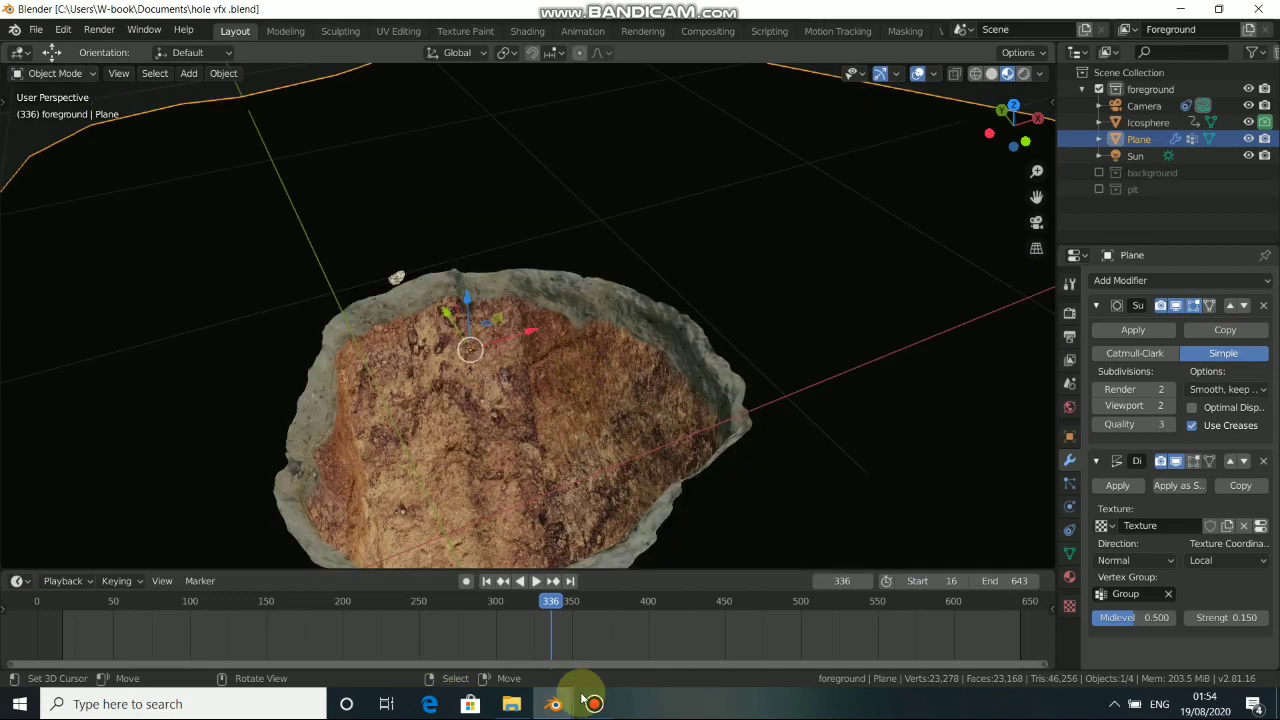
pyautogui.moveTo(553, 704)
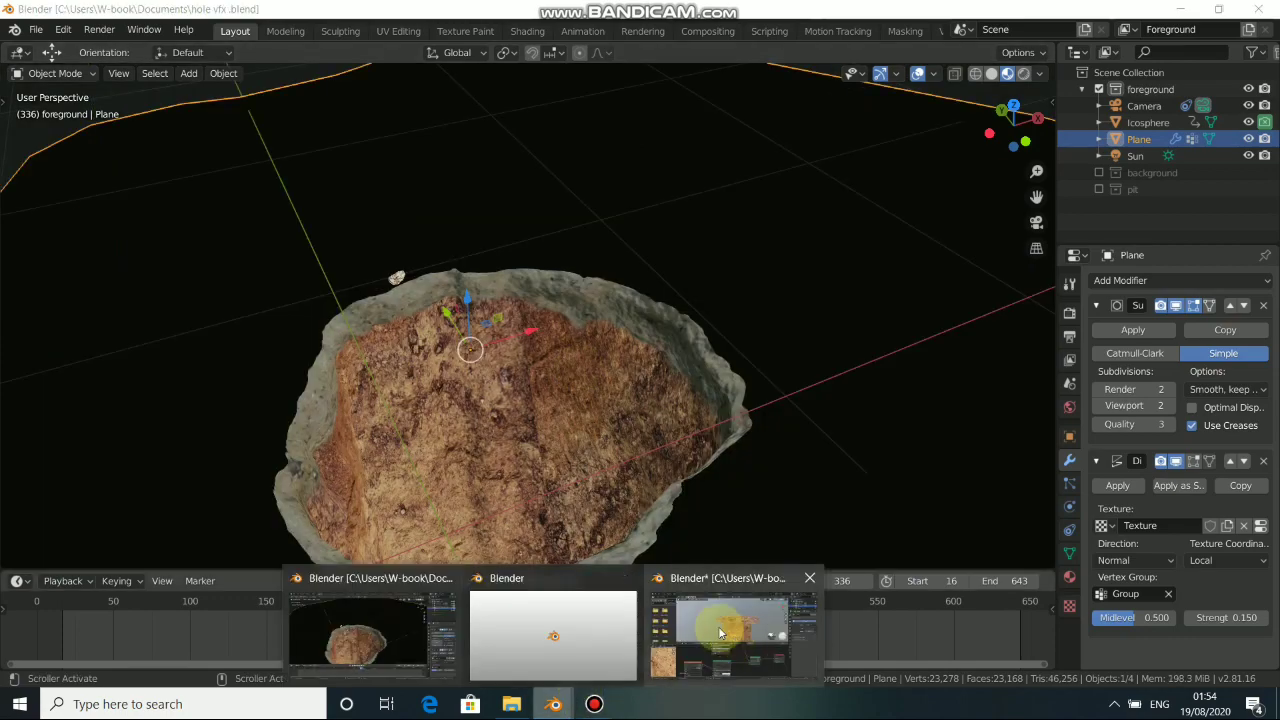
pyautogui.click(720, 632)
# Switch to the Texture Paint workspace and bring the hole's rim into close view.
pyautogui.moveTo(586, 374); pyautogui.dragTo(574, 256, button='middle')
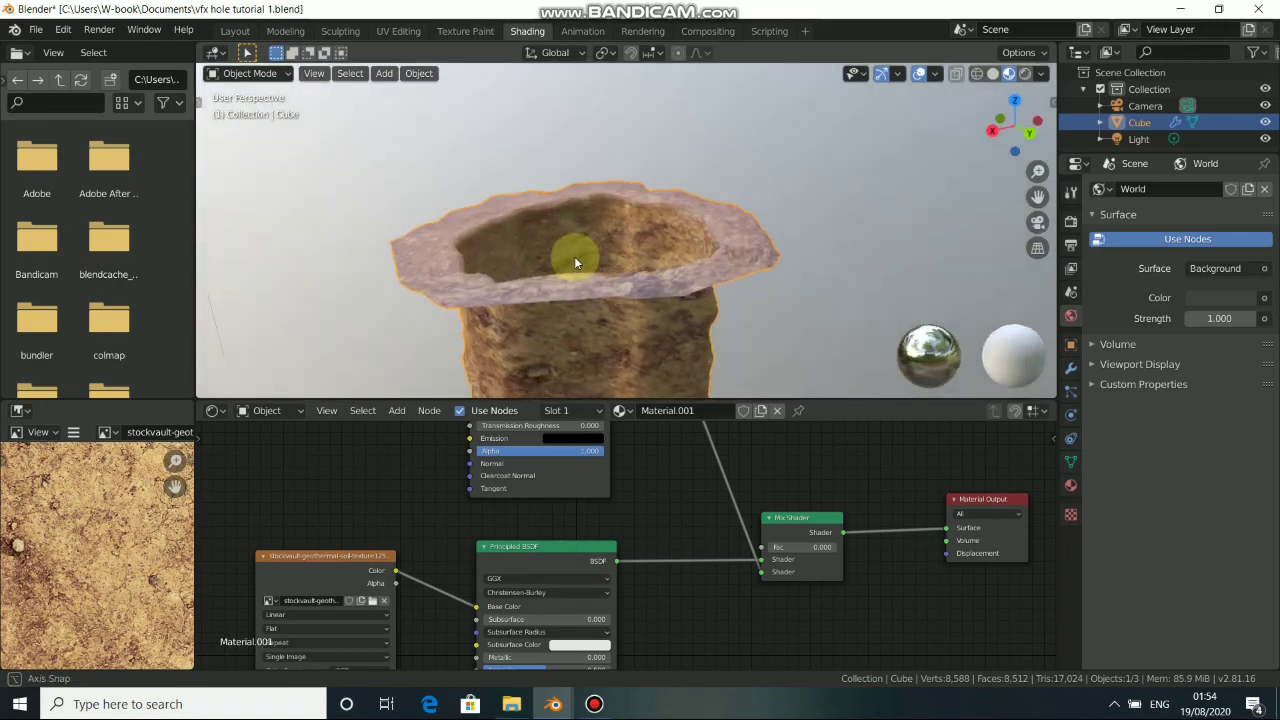
pyautogui.click(478, 31)
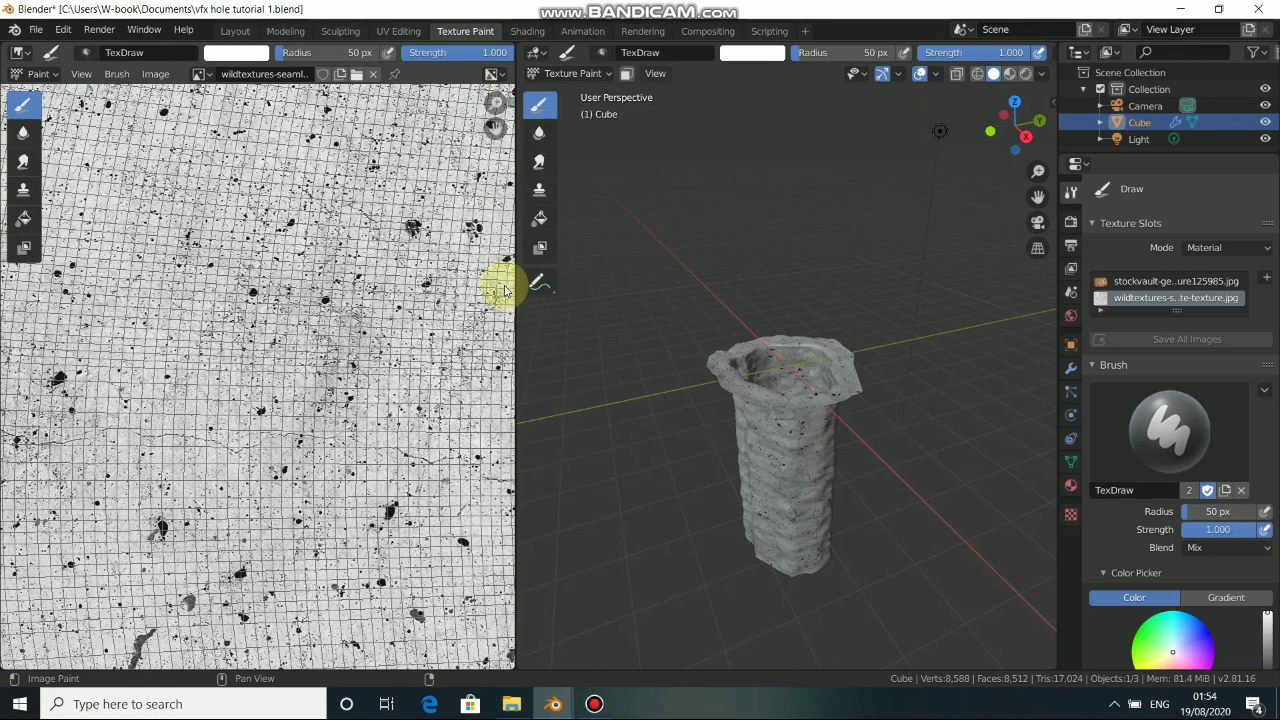
pyautogui.scroll(-3, 760, 400)
pyautogui.scroll(6, 765, 402)
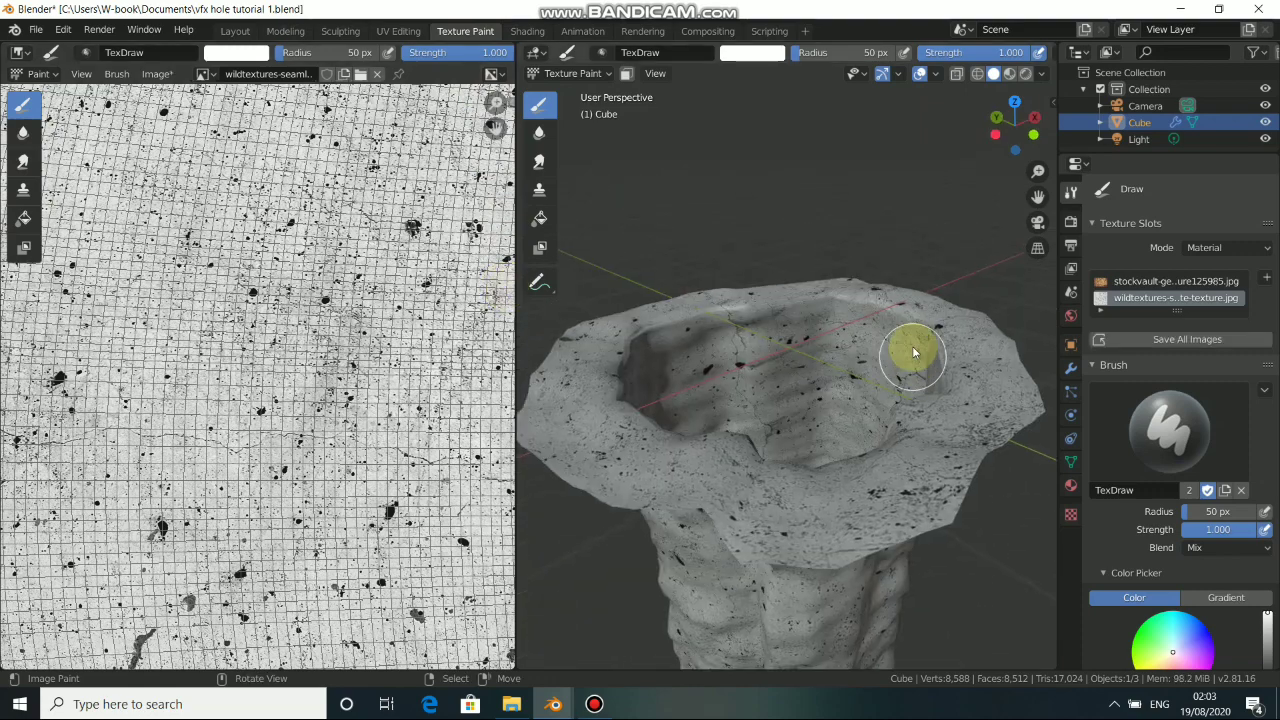
pyautogui.moveTo(878, 333); pyautogui.dragTo(944, 385, button='middle')
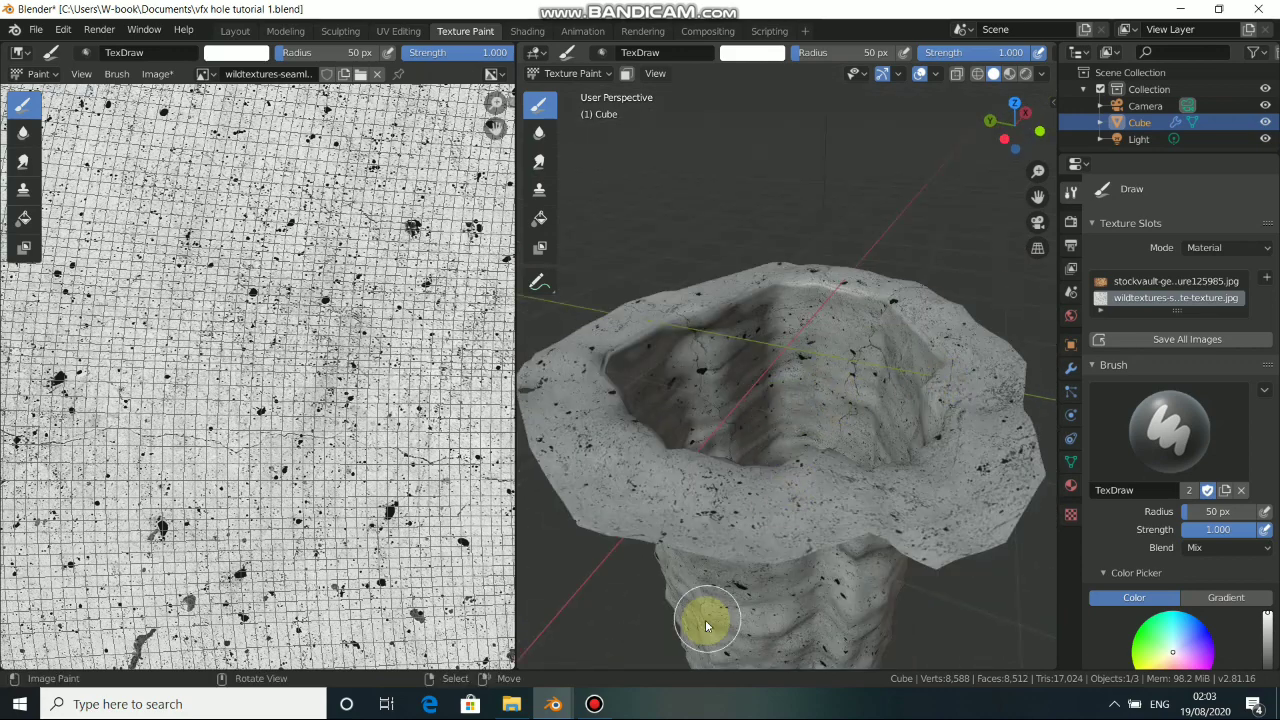
pyautogui.click(594, 704)
pyautogui.click(594, 704)
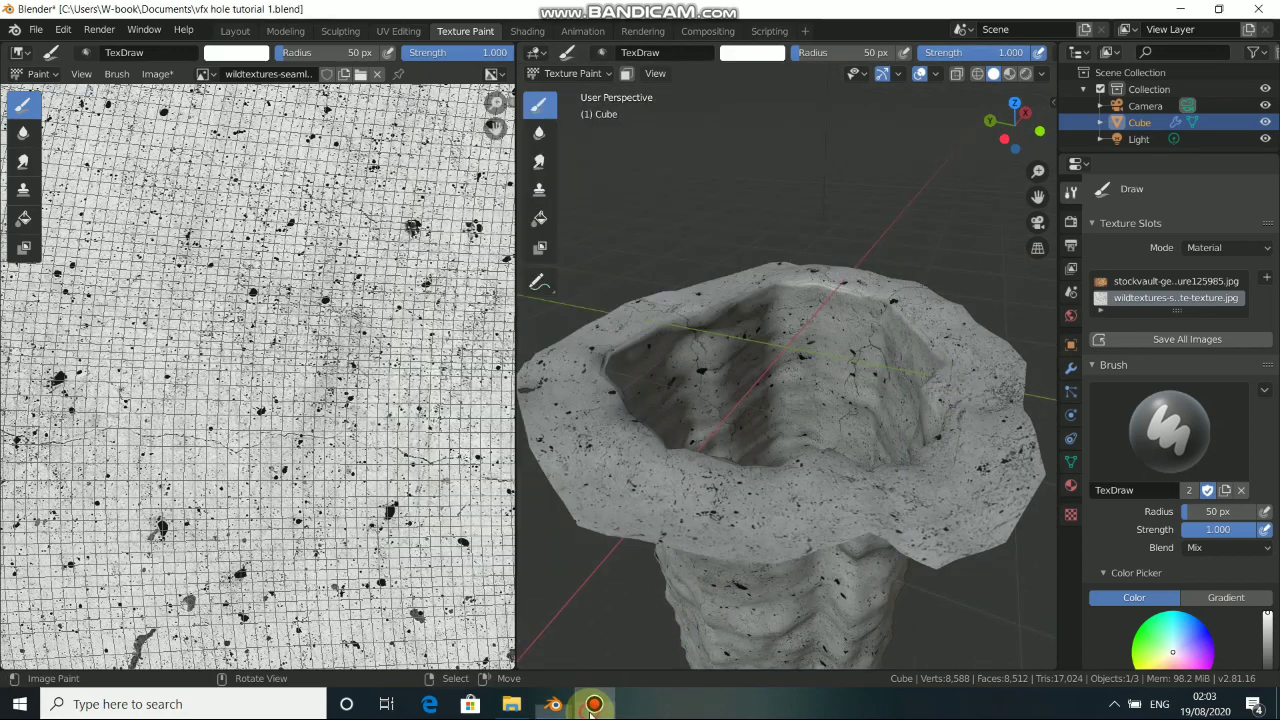
# Add a 1024 x 1024 px Base Color texture paint slot with a black blank fill.
pyautogui.click(1267, 279)
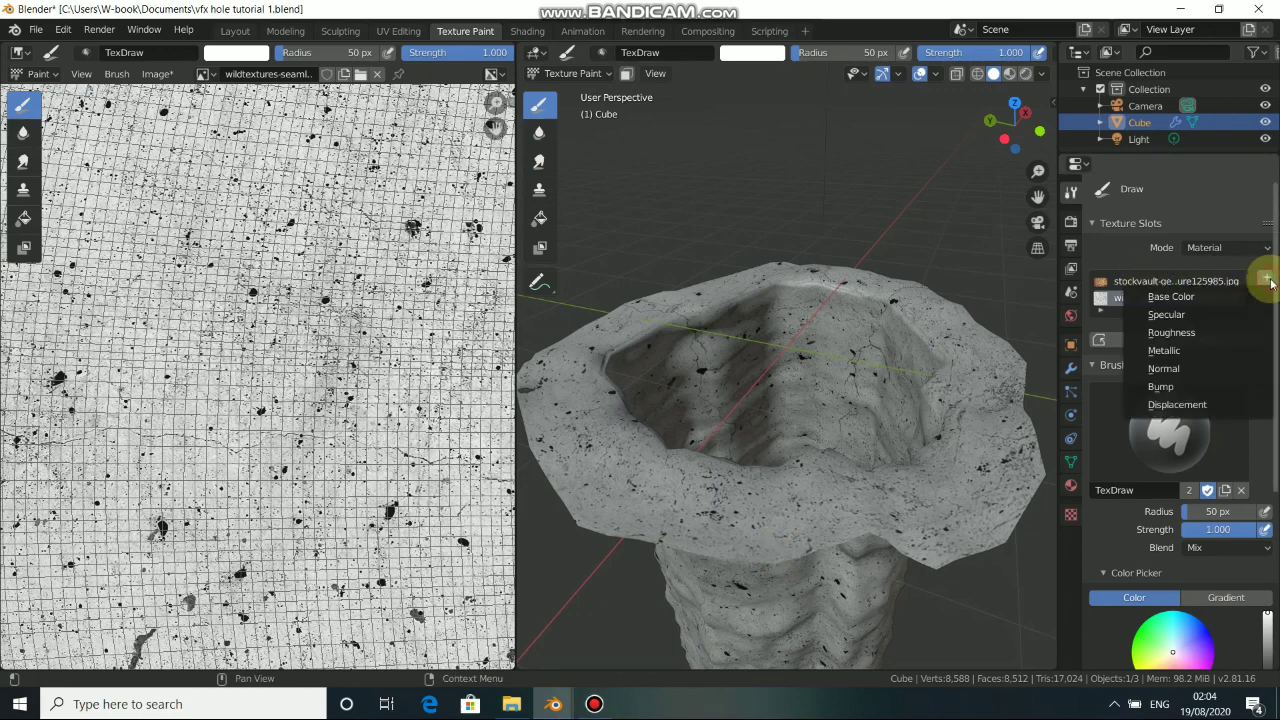
pyautogui.click(1160, 297)
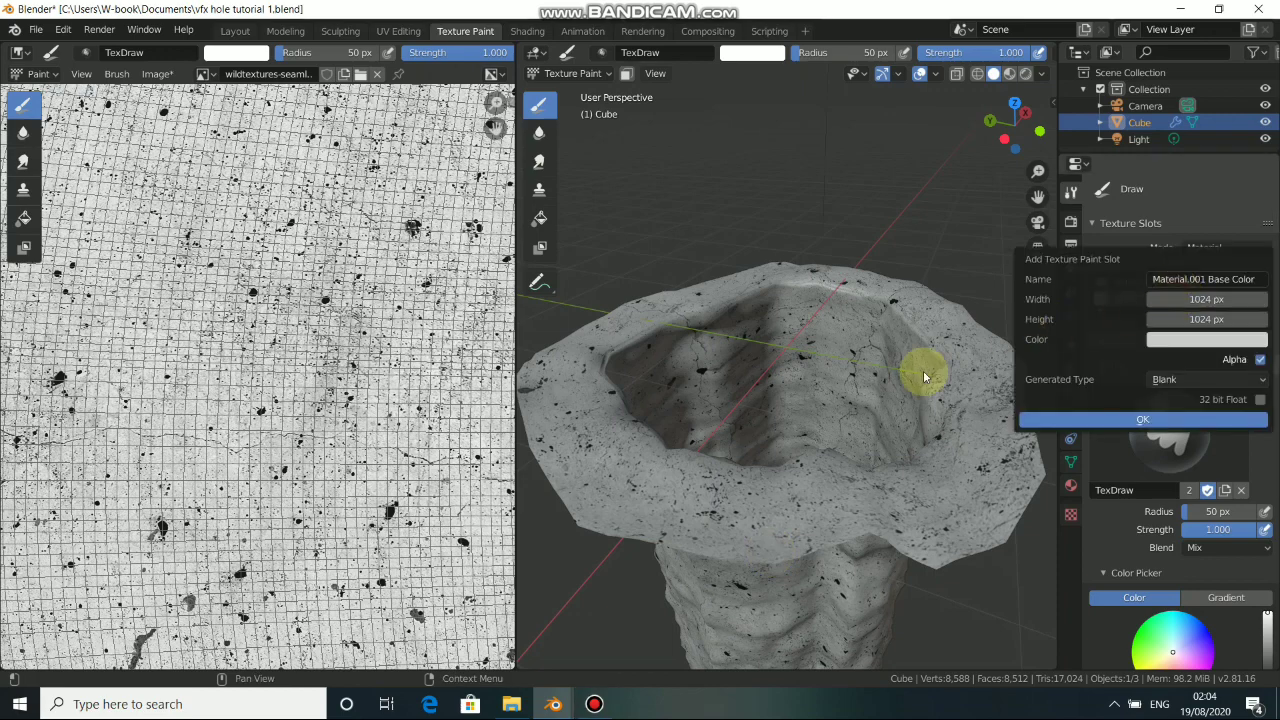
pyautogui.click(1205, 340)
pyautogui.click(1256, 155)
pyautogui.moveTo(1256, 155); pyautogui.dragTo(1256, 222)
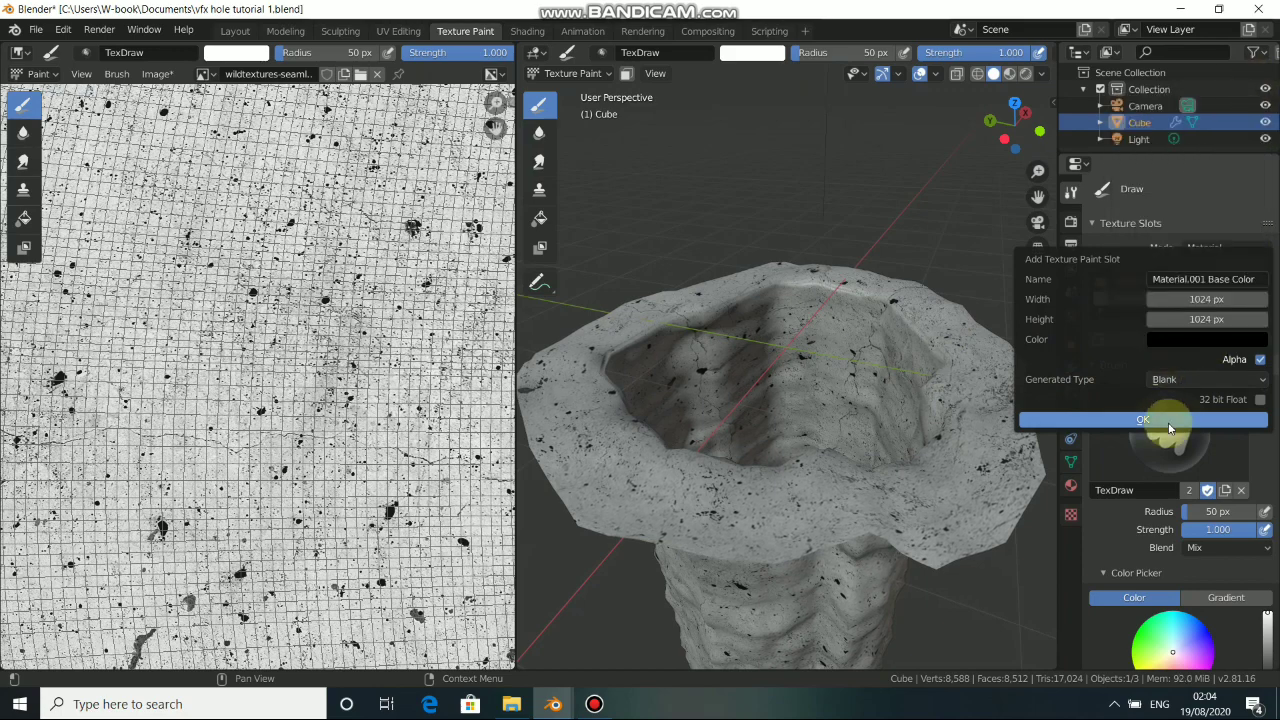
pyautogui.click(1163, 420)
# Paint a white band around the hole's upper inner wall with the 50 px TexDraw brush.
pyautogui.scroll(3, 793, 386)
pyautogui.moveTo(791, 386); pyautogui.dragTo(578, 307, button='middle')
pyautogui.moveTo(760, 440); pyautogui.dragTo(940, 402, button='middle')
pyautogui.scroll(-4, 792, 367)
pyautogui.moveTo(781, 377); pyautogui.dragTo(816, 272, button='middle')
pyautogui.moveTo(685, 289); pyautogui.dragTo(799, 421, button='middle')
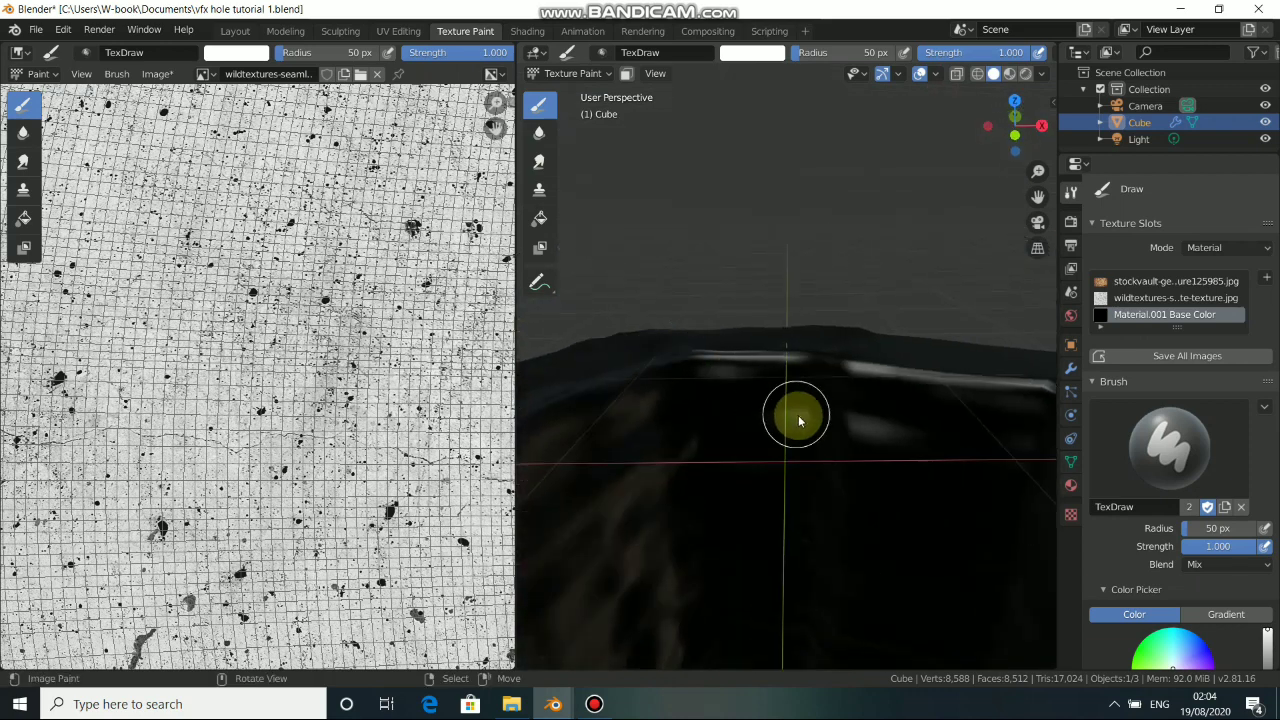
pyautogui.moveTo(711, 386)
pyautogui.mouseDown()
pyautogui.moveTo(820, 380)
pyautogui.moveTo(737, 386)
pyautogui.moveTo(793, 424)
pyautogui.moveTo(651, 409)
pyautogui.moveTo(613, 431)
pyautogui.mouseUp()
pyautogui.moveTo(751, 455); pyautogui.dragTo(948, 436, button='middle')
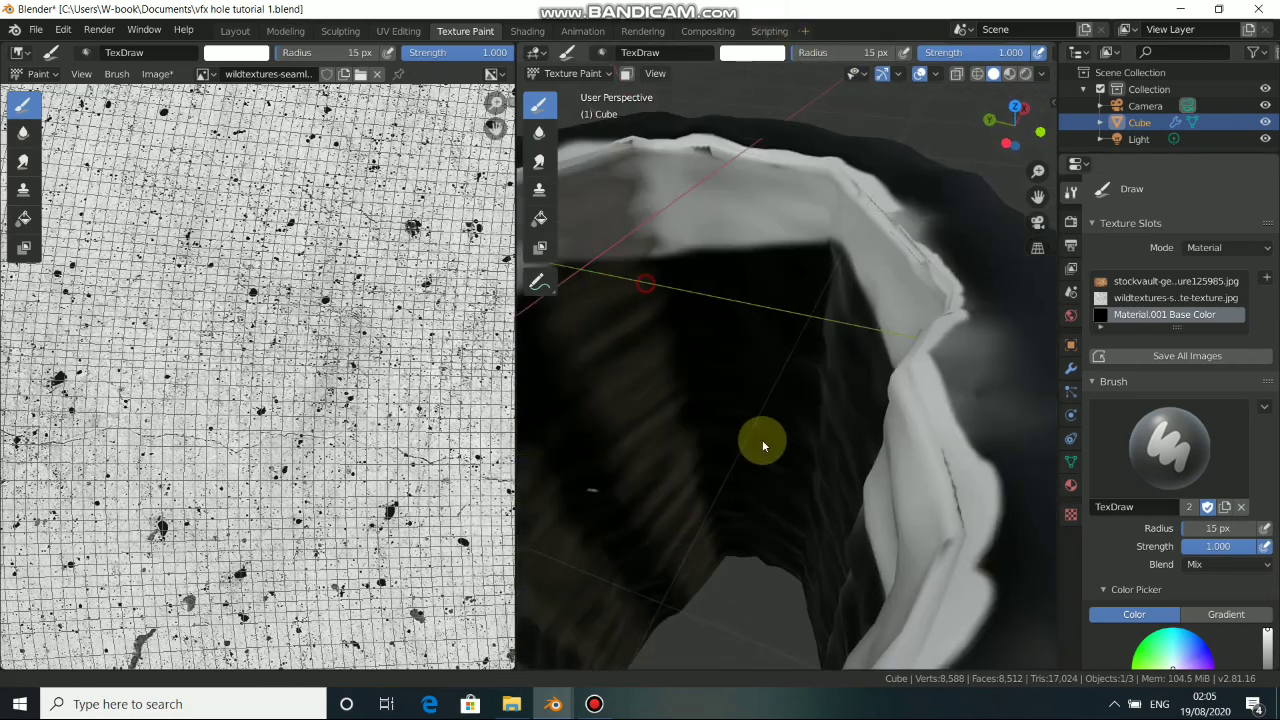
# Refine the white band's edge along the rim with a 15 px brush radius.
pyautogui.moveTo(763, 444); pyautogui.dragTo(811, 528, button='middle')
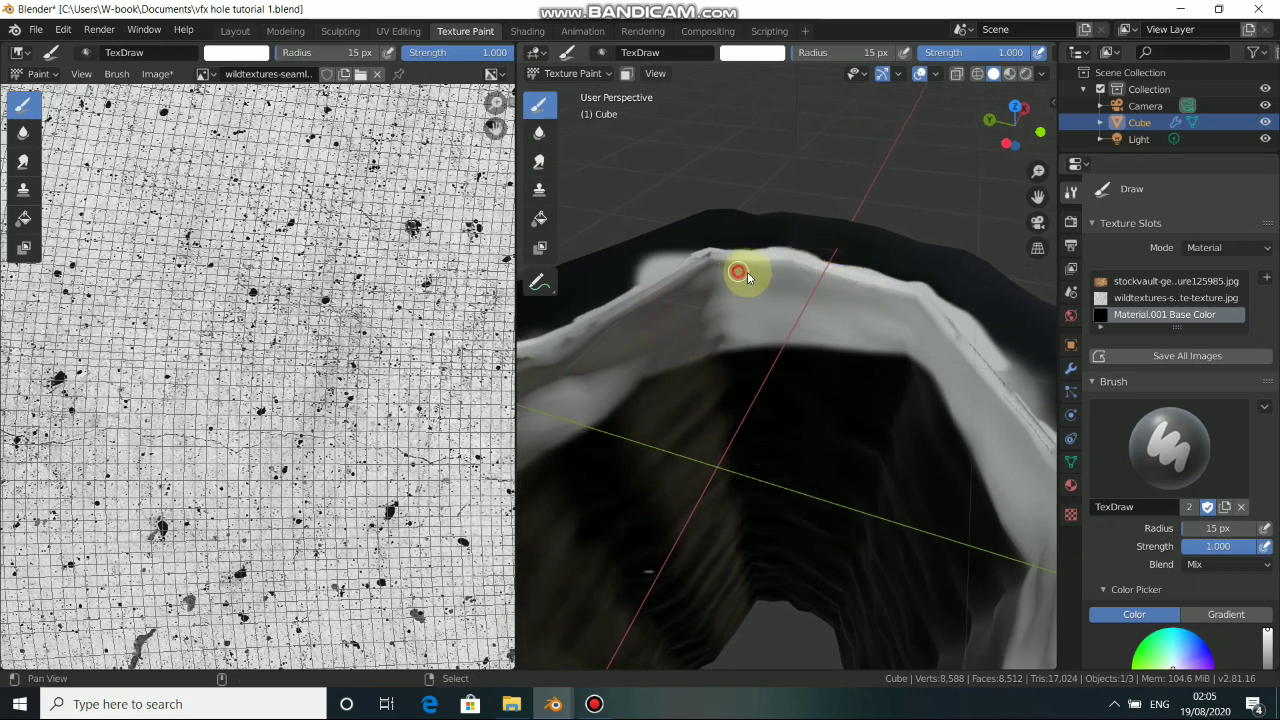
pyautogui.moveTo(798, 269); pyautogui.dragTo(772, 272, button='middle')
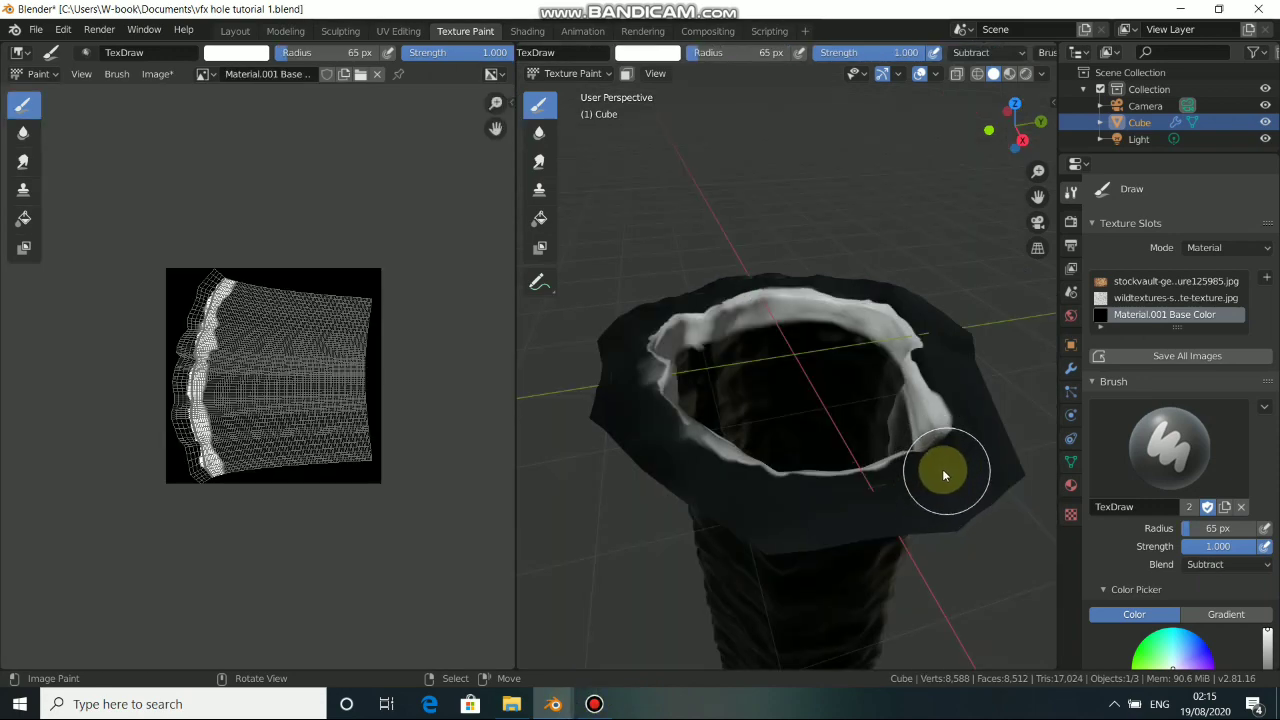
pyautogui.moveTo(942, 469)
pyautogui.mouseDown(button='middle')
pyautogui.moveTo(850, 496)
pyautogui.moveTo(668, 490)
pyautogui.moveTo(778, 516)
pyautogui.moveTo(866, 464)
pyautogui.mouseUp(button='middle')
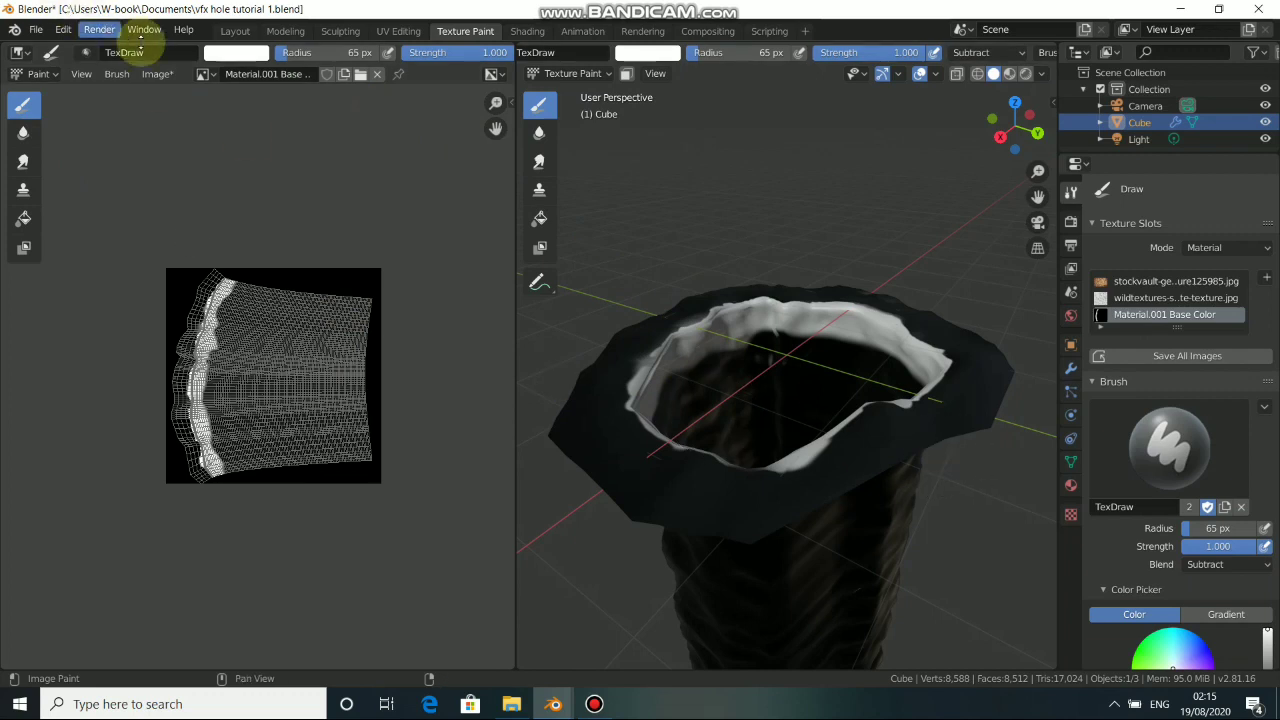
# Save the painted Material.001 Base Color image.
pyautogui.click(160, 75)
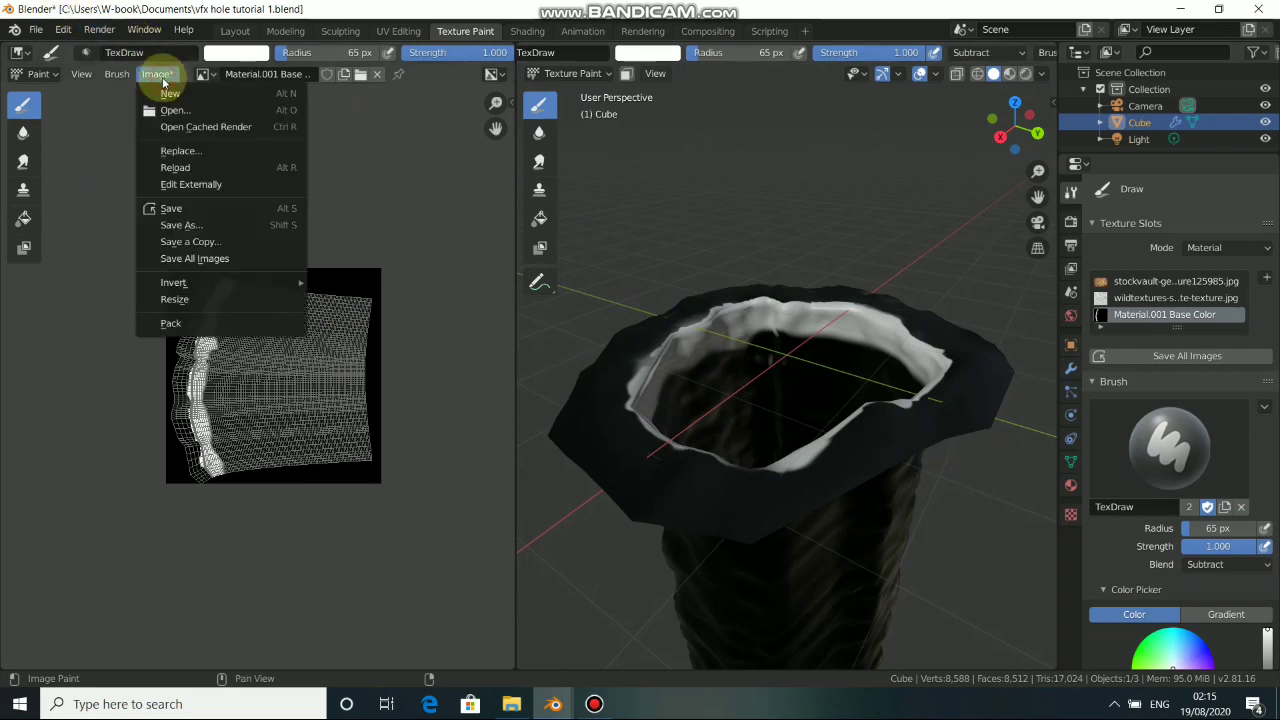
pyautogui.click(168, 208)
pyautogui.moveTo(666, 297); pyautogui.dragTo(780, 299, button='middle')
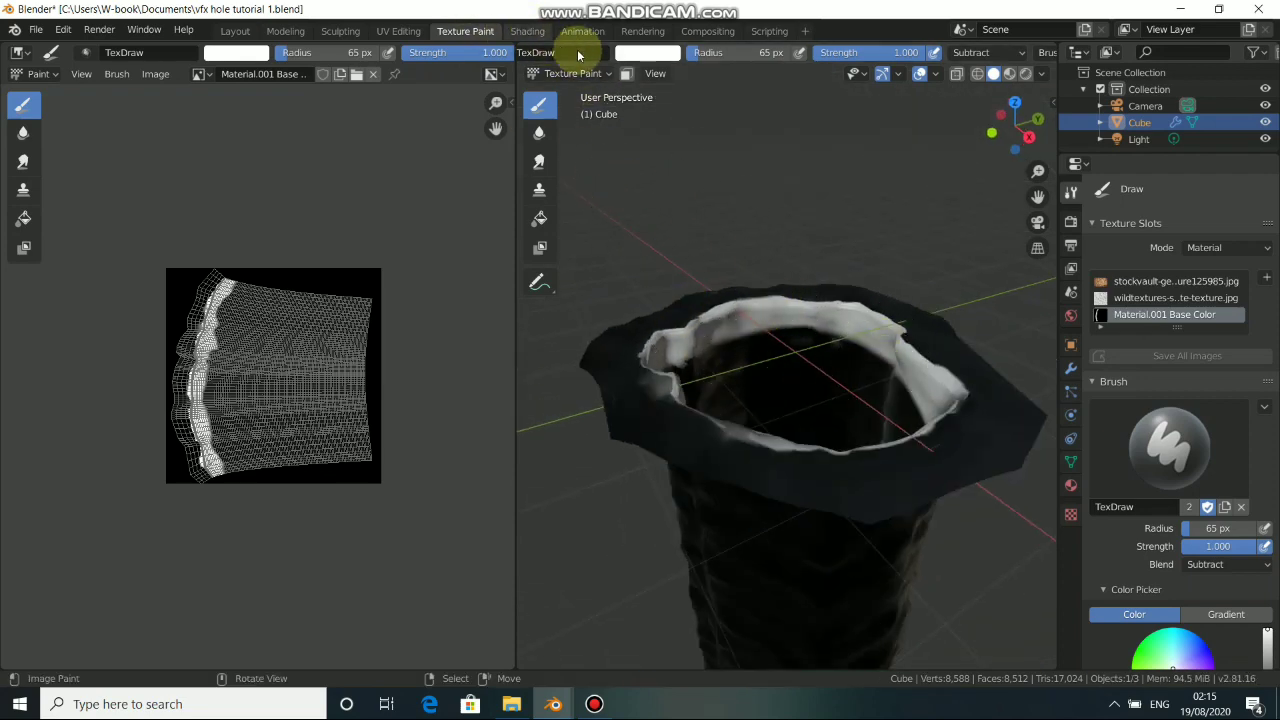
# In the Shading workspace, place the Material.001 Base Color image node below the Mix Shader and preview the painted mask on the mesh.
pyautogui.click(528, 31)
pyautogui.moveTo(692, 512); pyautogui.dragTo(740, 550, button='middle')
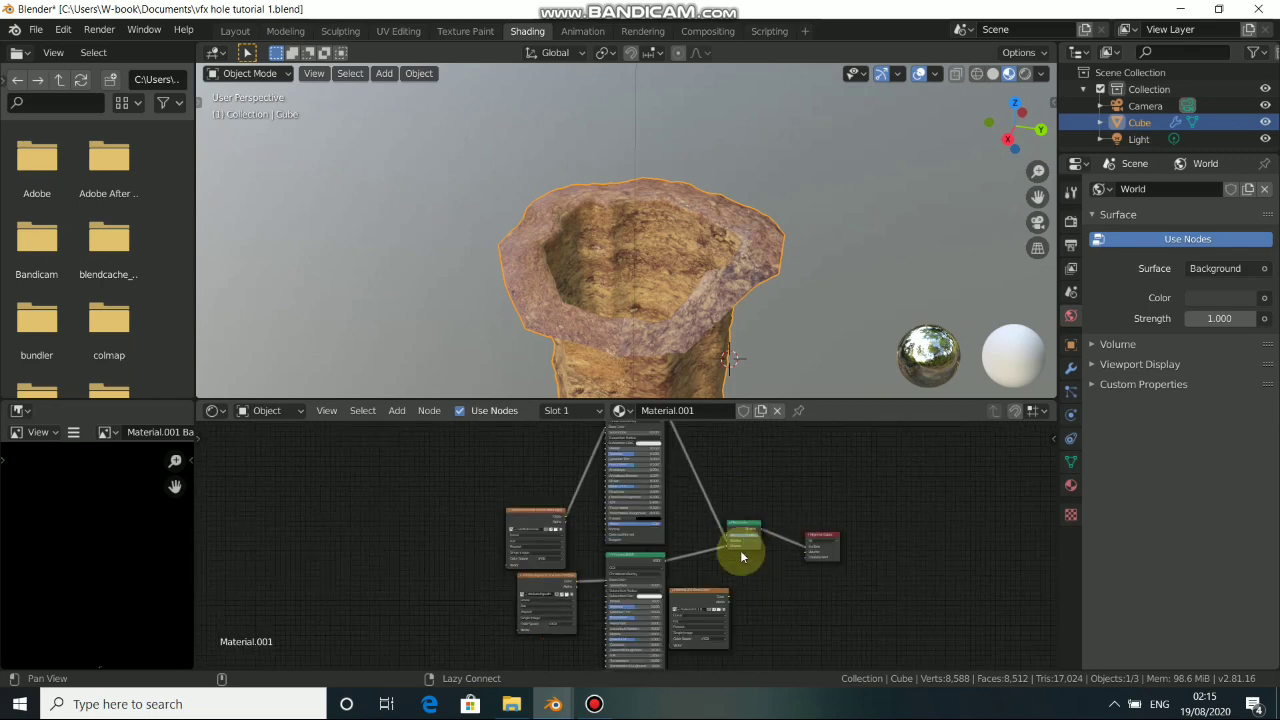
pyautogui.keyDown('ctrl'); pyautogui.keyDown('shift'); pyautogui.click(699, 596); pyautogui.keyUp('shift'); pyautogui.keyUp('ctrl')
pyautogui.moveTo(689, 287); pyautogui.dragTo(748, 340, button='middle')
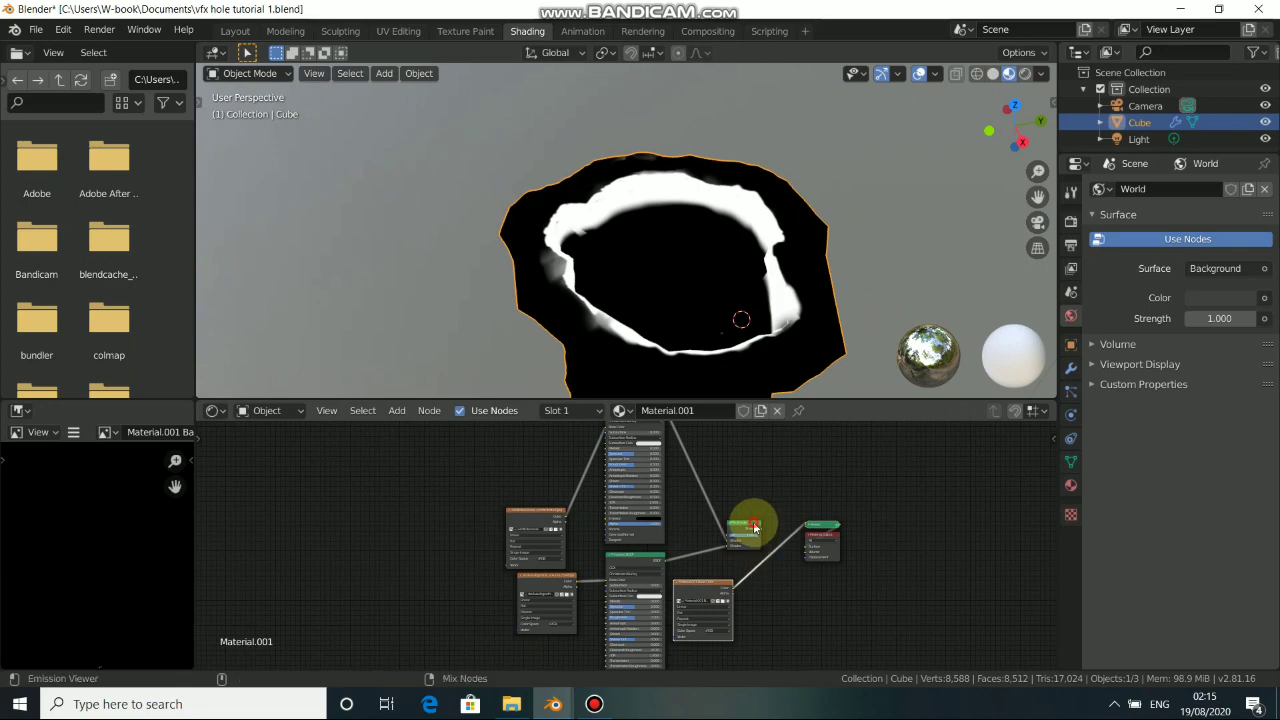
pyautogui.keyDown('ctrl'); pyautogui.keyDown('shift'); pyautogui.click(754, 527); pyautogui.keyUp('shift'); pyautogui.keyUp('ctrl')
# Collapse the upper Principled BSDF, lower it toward the other shader, and move the mask image node above it.
pyautogui.keyDown('alt'); pyautogui.moveTo(696, 476); pyautogui.dragTo(711, 532); pyautogui.keyUp('alt')
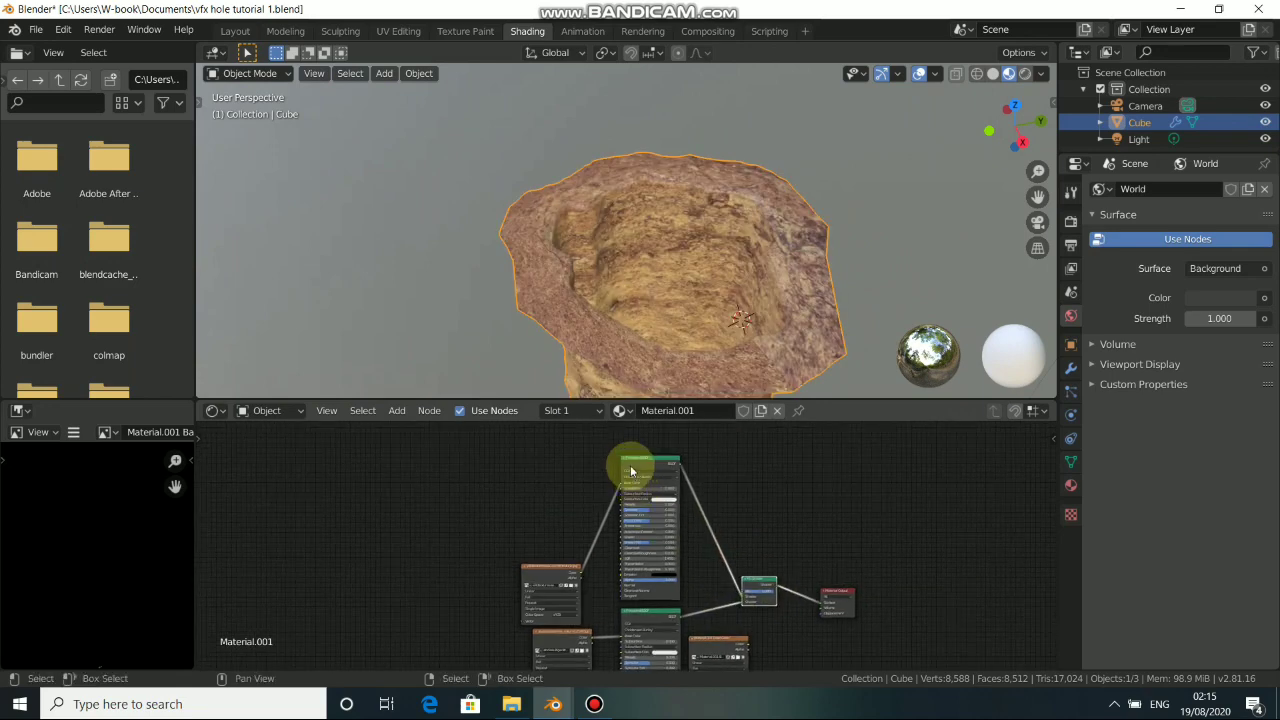
pyautogui.click(627, 462)
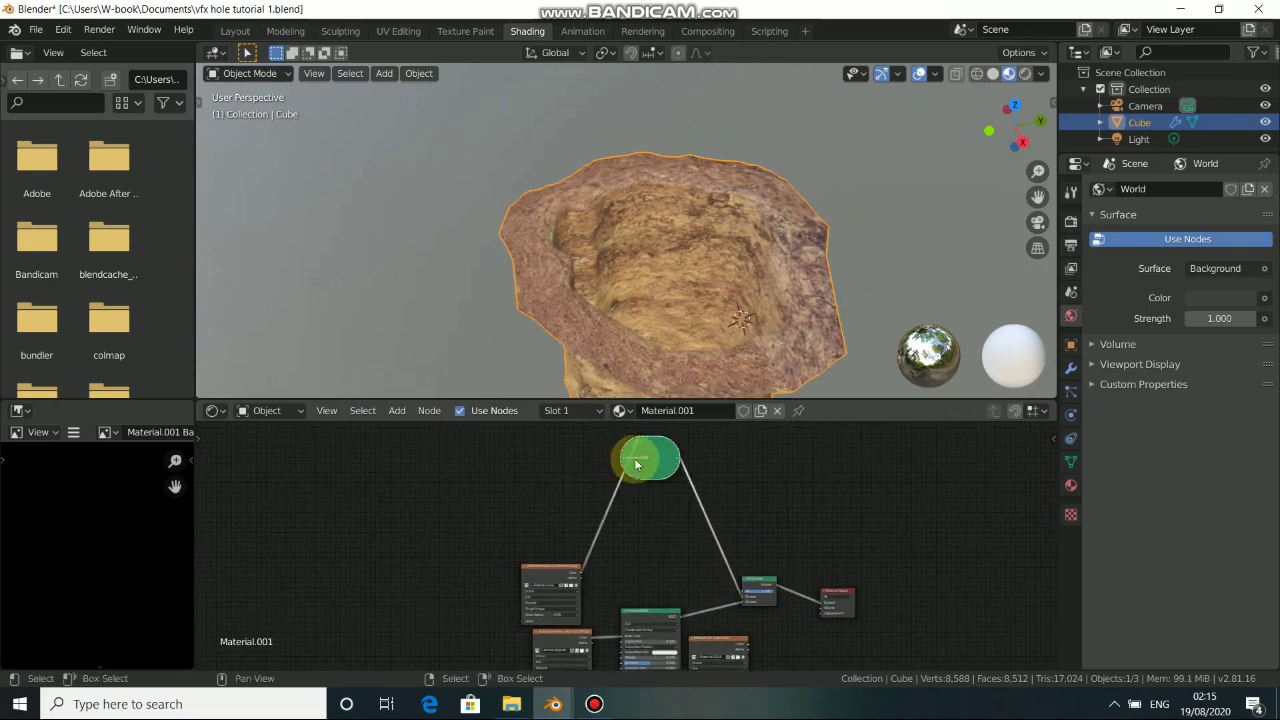
pyautogui.moveTo(647, 483)
pyautogui.mouseDown()
pyautogui.moveTo(644, 568)
pyautogui.moveTo(652, 486)
pyautogui.mouseUp()
pyautogui.moveTo(684, 568); pyautogui.dragTo(605, 658)
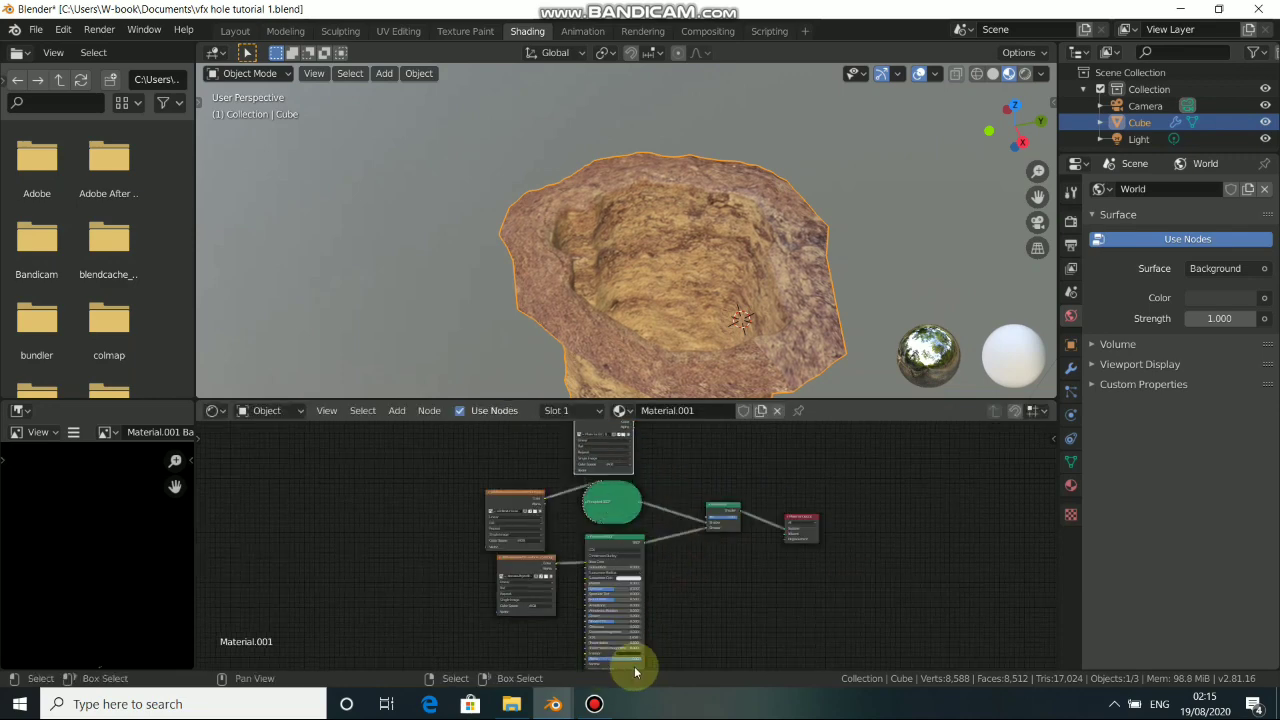
# Connect the Material.001 Base Color image's Color output to the Mix Shader's Fac input.
pyautogui.moveTo(654, 597); pyautogui.dragTo(674, 632, button='middle')
pyautogui.scroll(5, 712, 535)
pyautogui.moveTo(723, 467); pyautogui.dragTo(686, 552, button='middle')
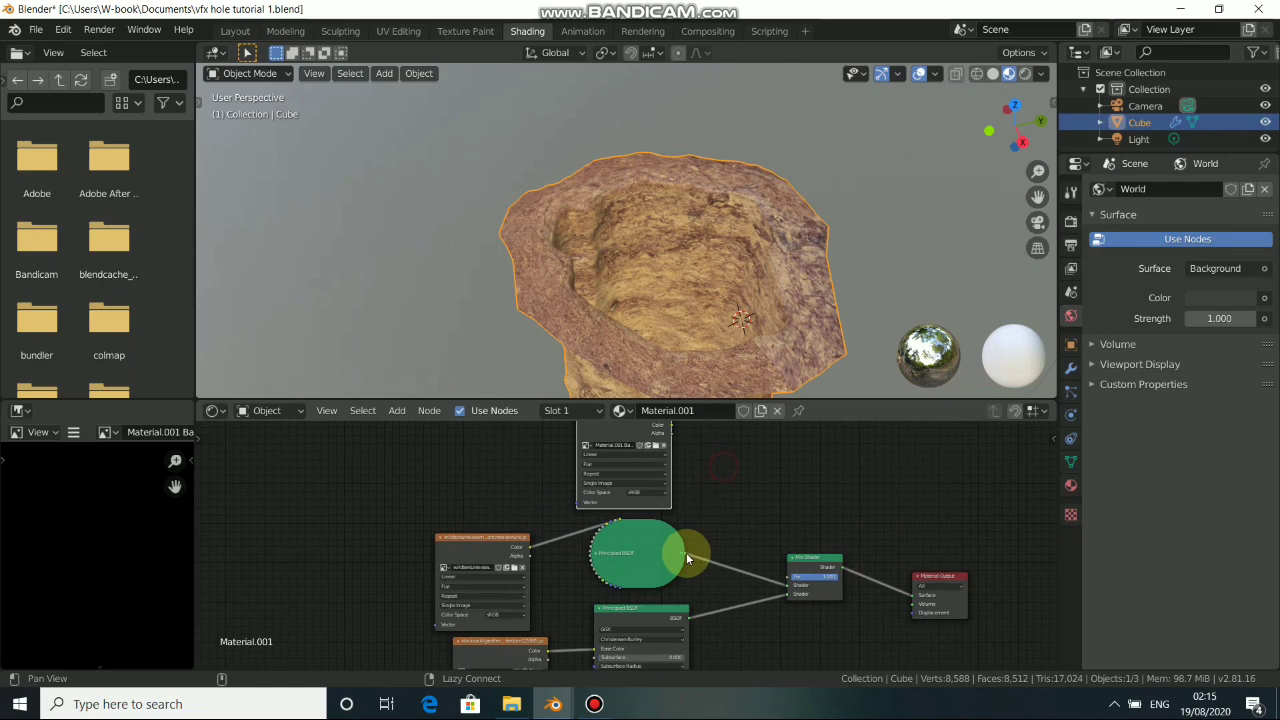
pyautogui.moveTo(635, 493); pyautogui.dragTo(754, 645)
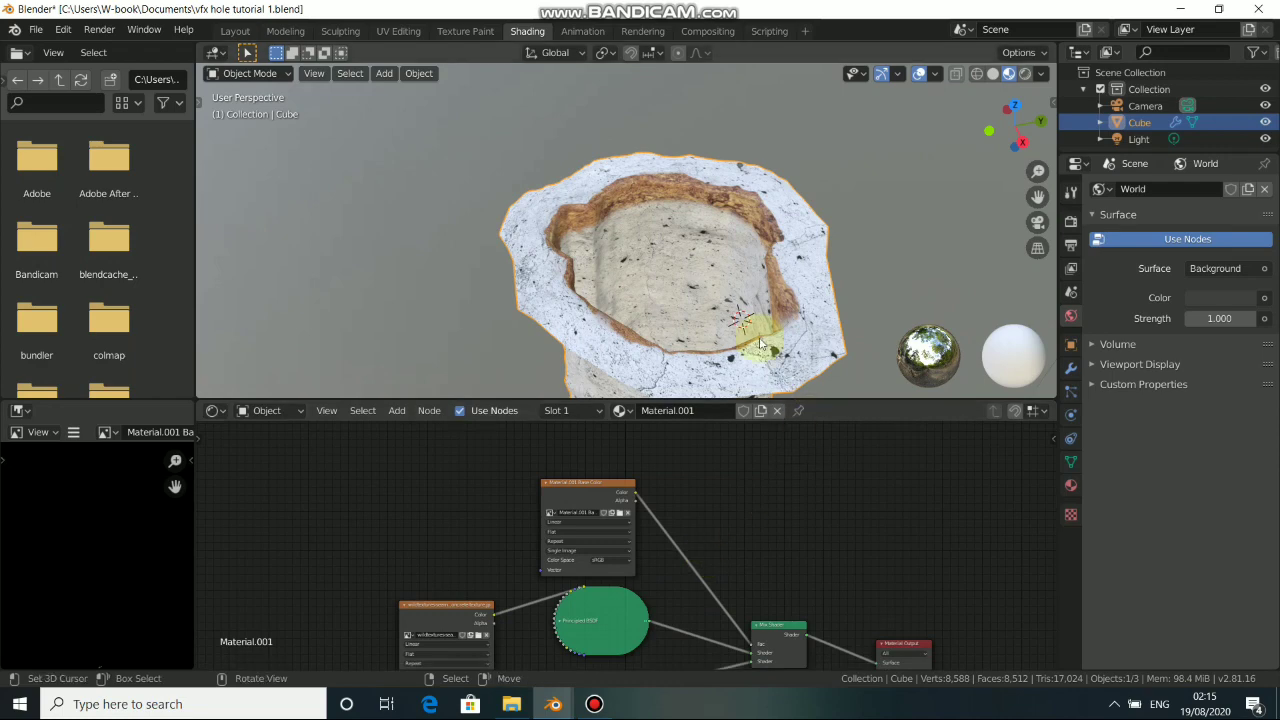
# Insert an Invert node between the Material.001 Base Color image's Color output and the Mix Shader's Fac input.
pyautogui.moveTo(683, 302)
pyautogui.mouseDown(button='middle')
pyautogui.moveTo(786, 251)
pyautogui.moveTo(782, 222)
pyautogui.moveTo(737, 297)
pyautogui.moveTo(651, 309)
pyautogui.moveTo(676, 318)
pyautogui.mouseUp(button='middle')
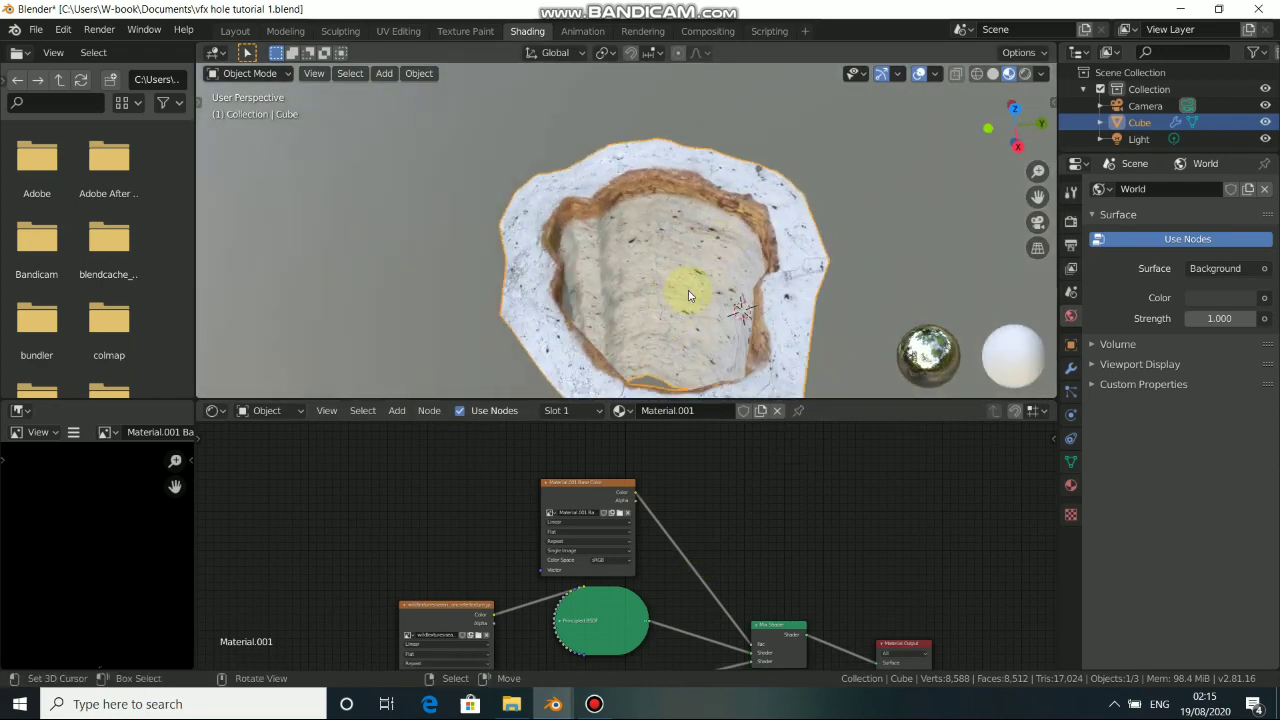
pyautogui.scroll(7, 696, 283)
pyautogui.scroll(-4, 751, 226)
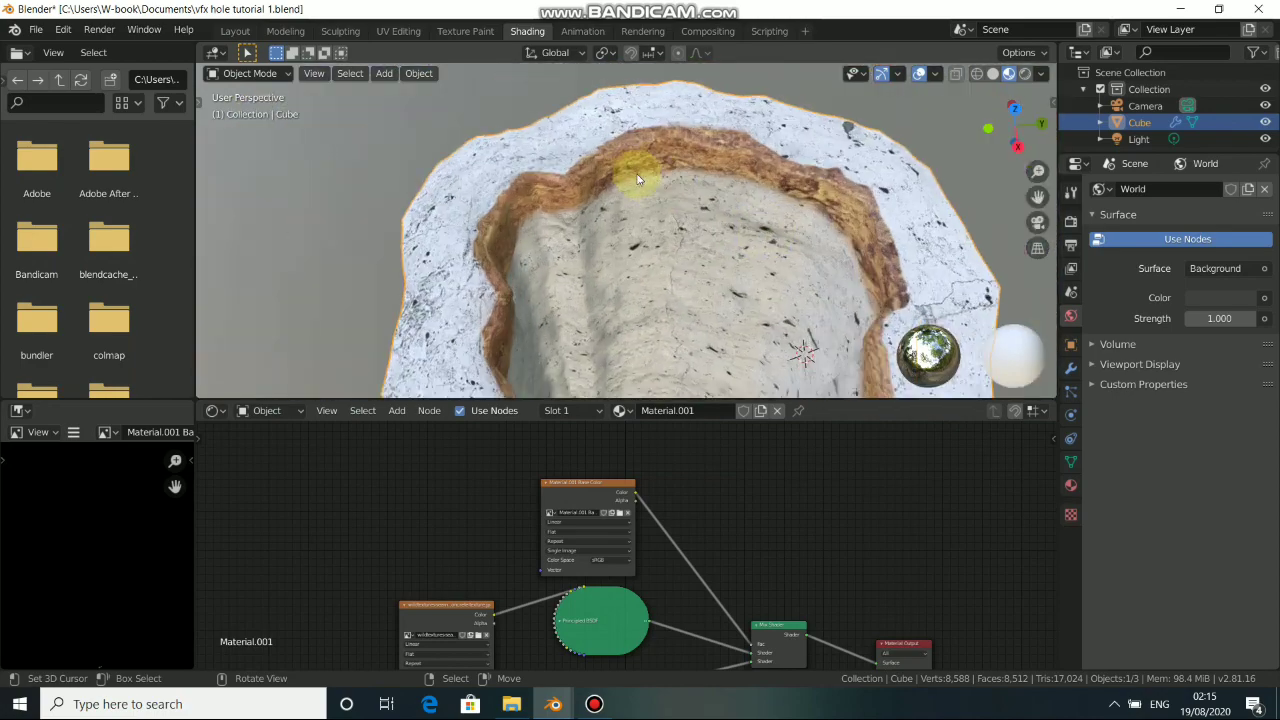
pyautogui.keyDown('alt'); pyautogui.moveTo(580, 223); pyautogui.dragTo(648, 217); pyautogui.keyUp('alt')
pyautogui.keyDown('alt'); pyautogui.moveTo(761, 594); pyautogui.dragTo(743, 553); pyautogui.keyUp('alt')
pyautogui.moveTo(743, 553); pyautogui.dragTo(665, 512, button='middle')
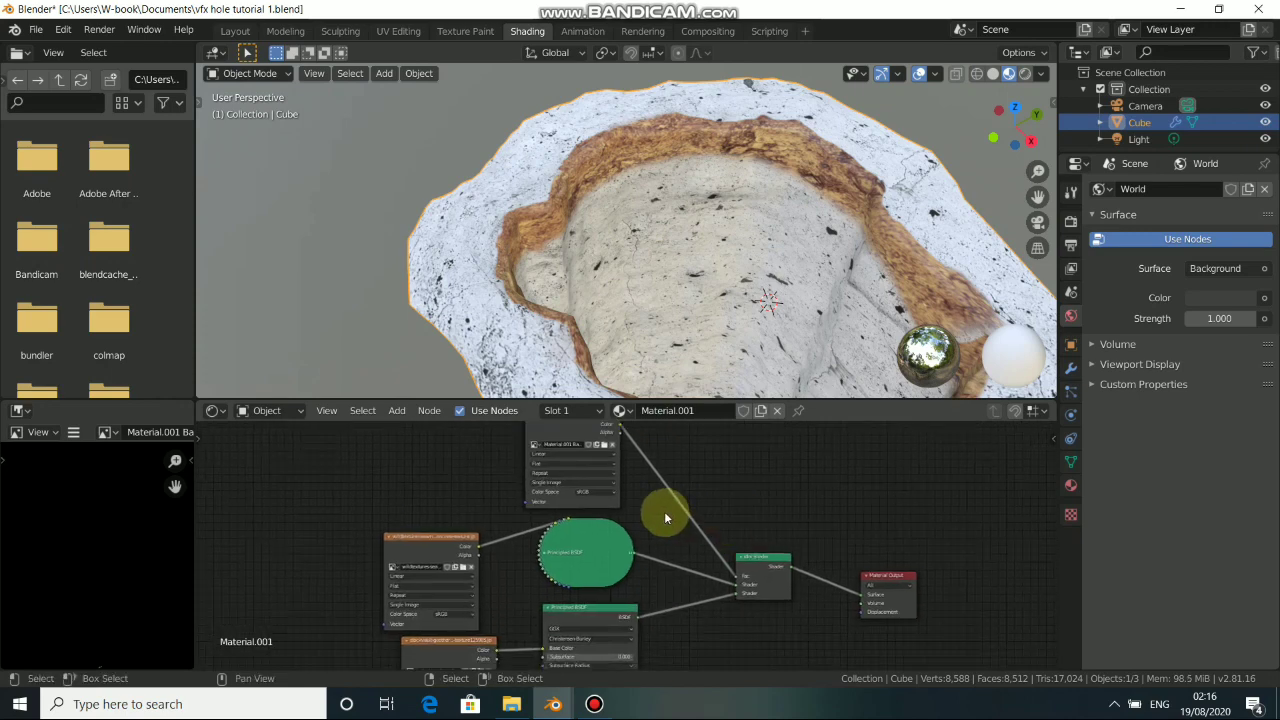
pyautogui.hotkey('shift', 'a')
pyautogui.moveTo(664, 511)
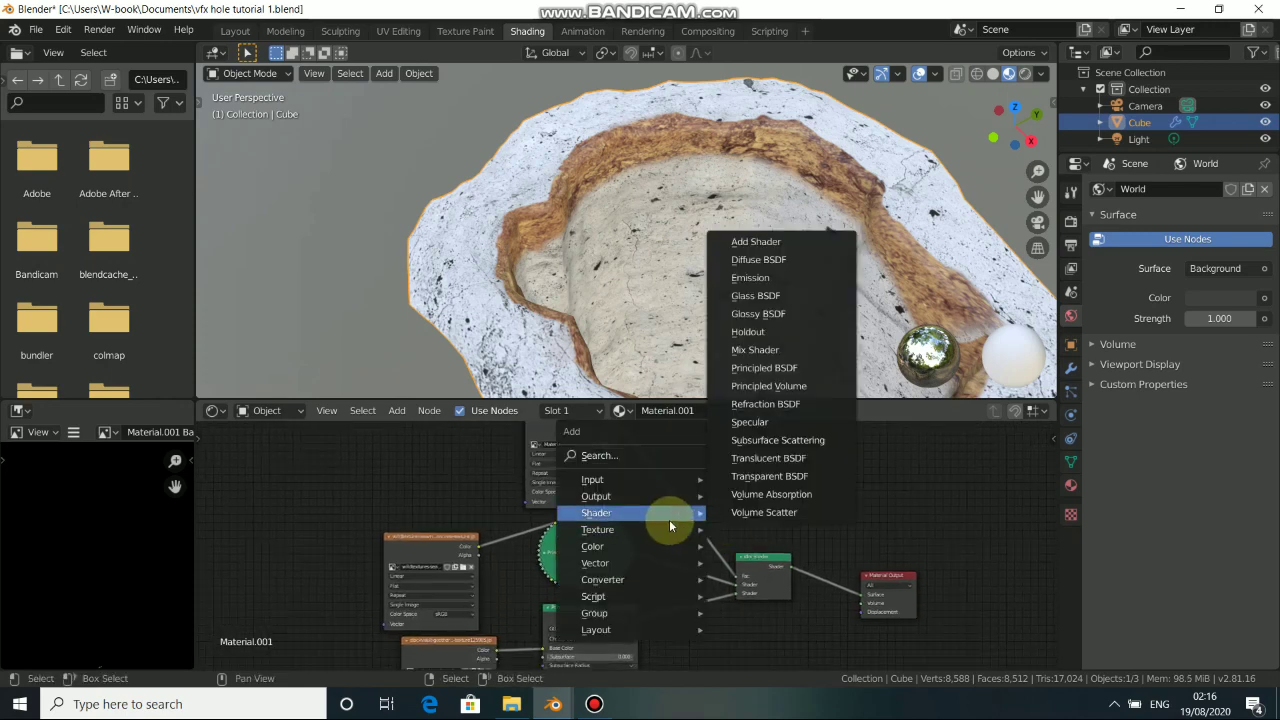
pyautogui.moveTo(621, 546)
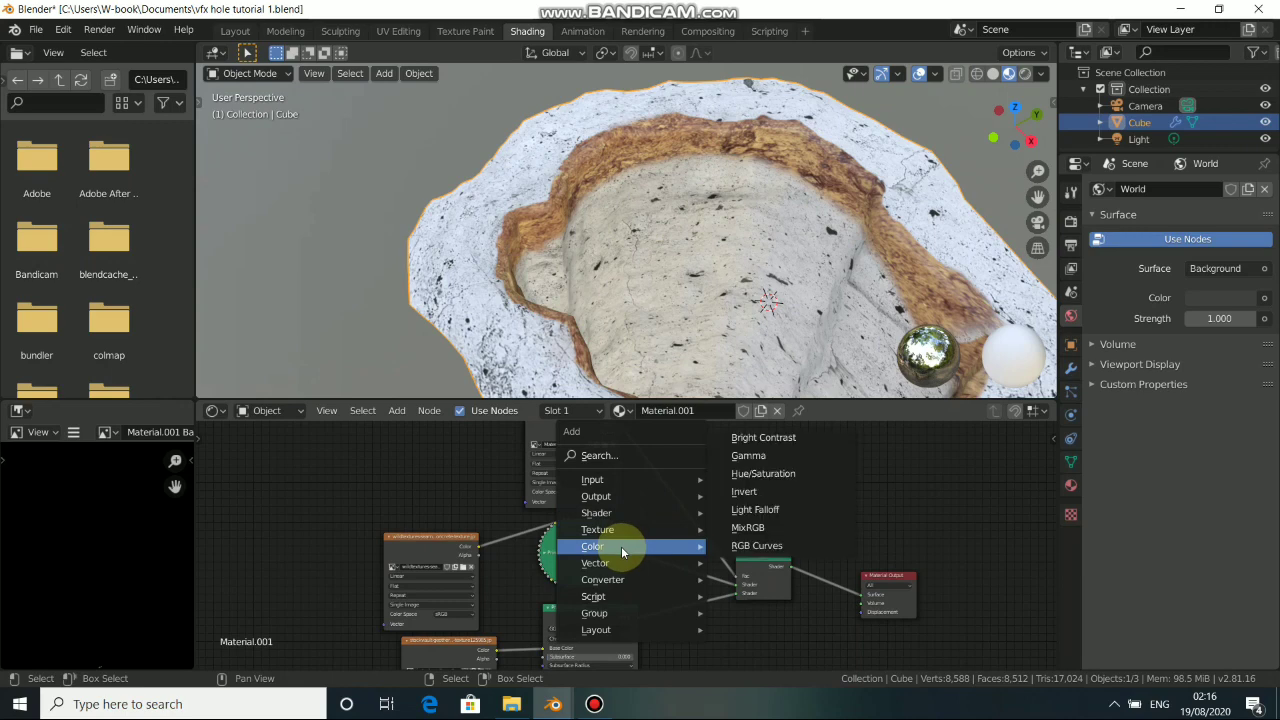
pyautogui.click(745, 527)
pyautogui.click(684, 490)
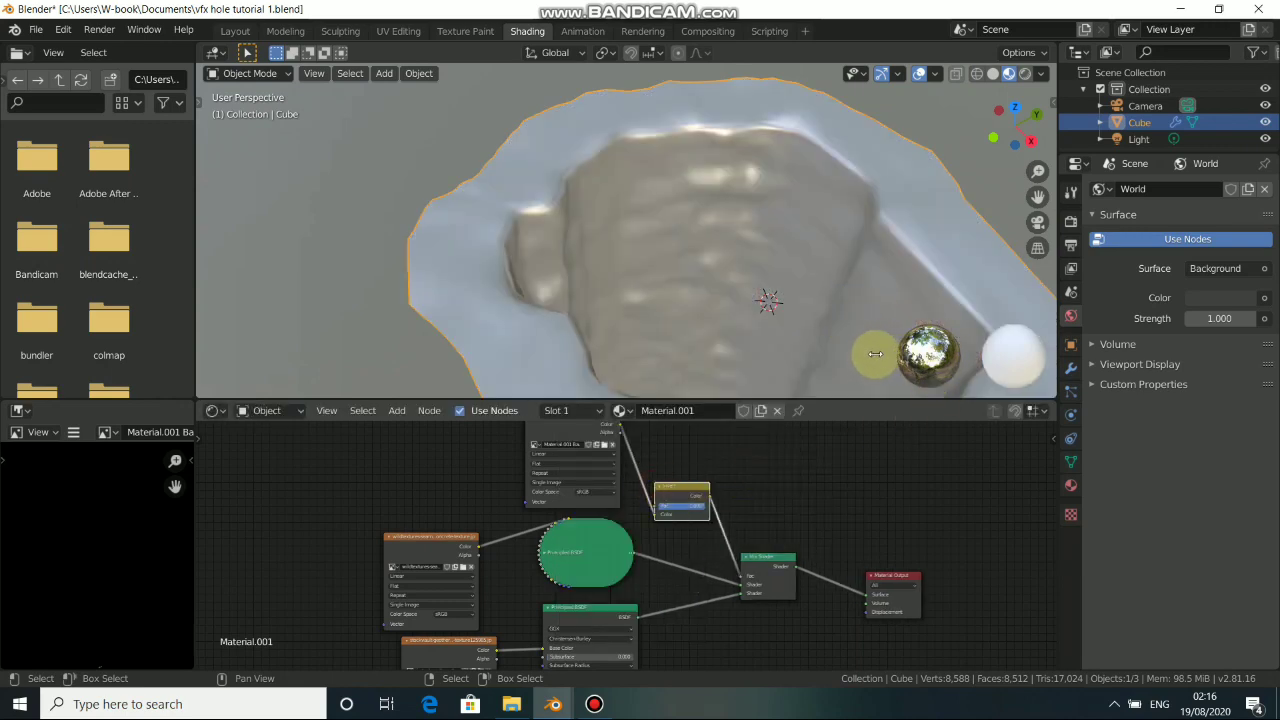
# Move the Material Output node away and insert a second Mix Shader between the first Mix Shader and the Material Output.
pyautogui.moveTo(723, 294); pyautogui.dragTo(714, 329, button='middle')
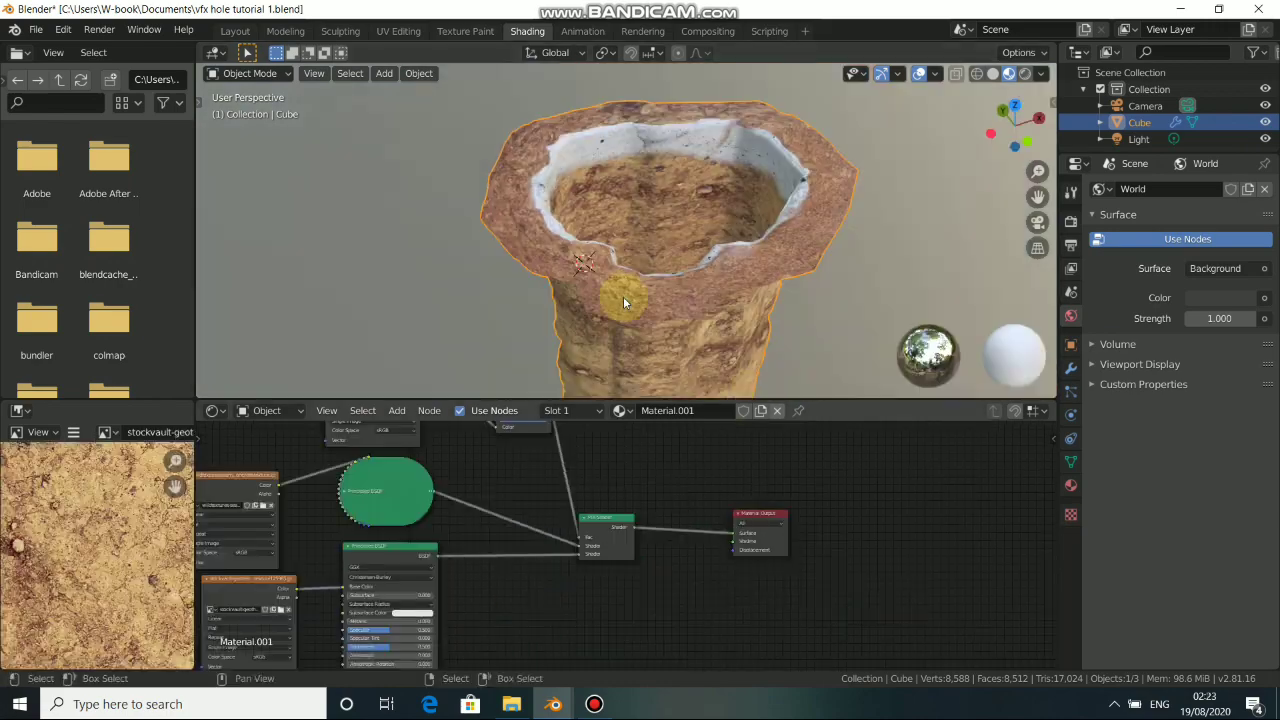
pyautogui.moveTo(651, 200); pyautogui.dragTo(857, 258, button='middle')
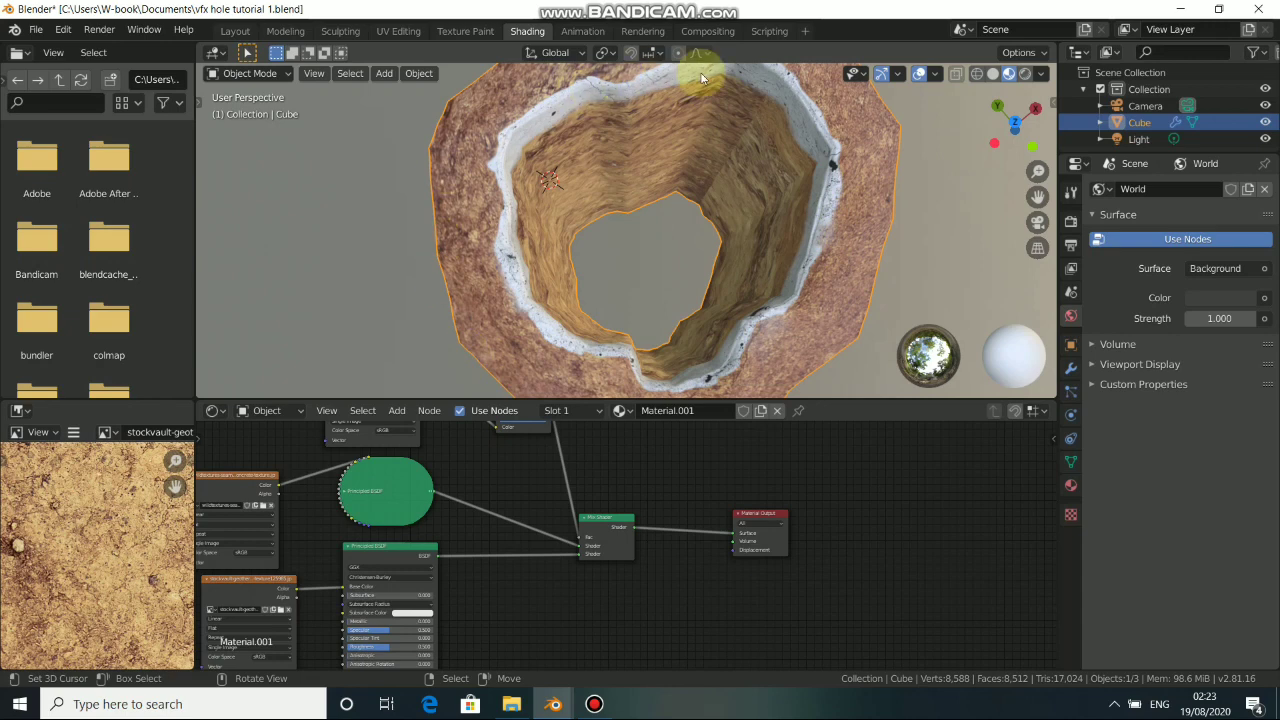
pyautogui.scroll(-3, 669, 307)
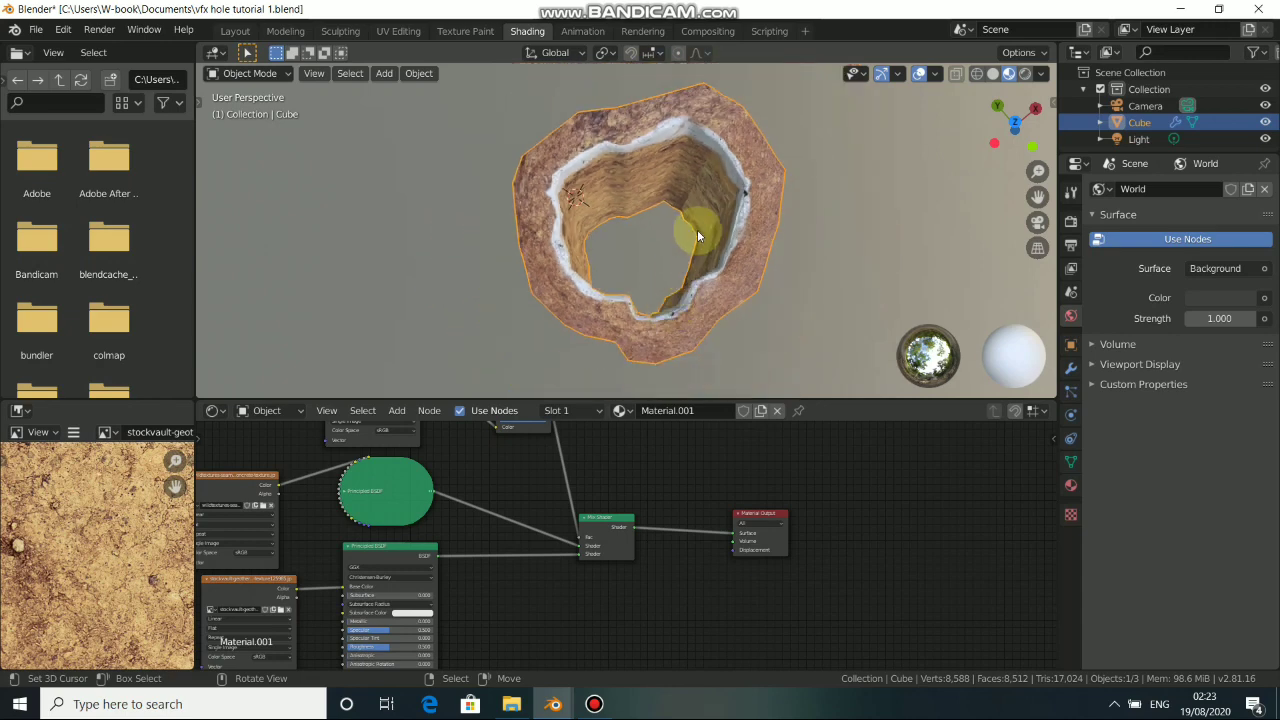
pyautogui.moveTo(757, 516); pyautogui.dragTo(845, 515)
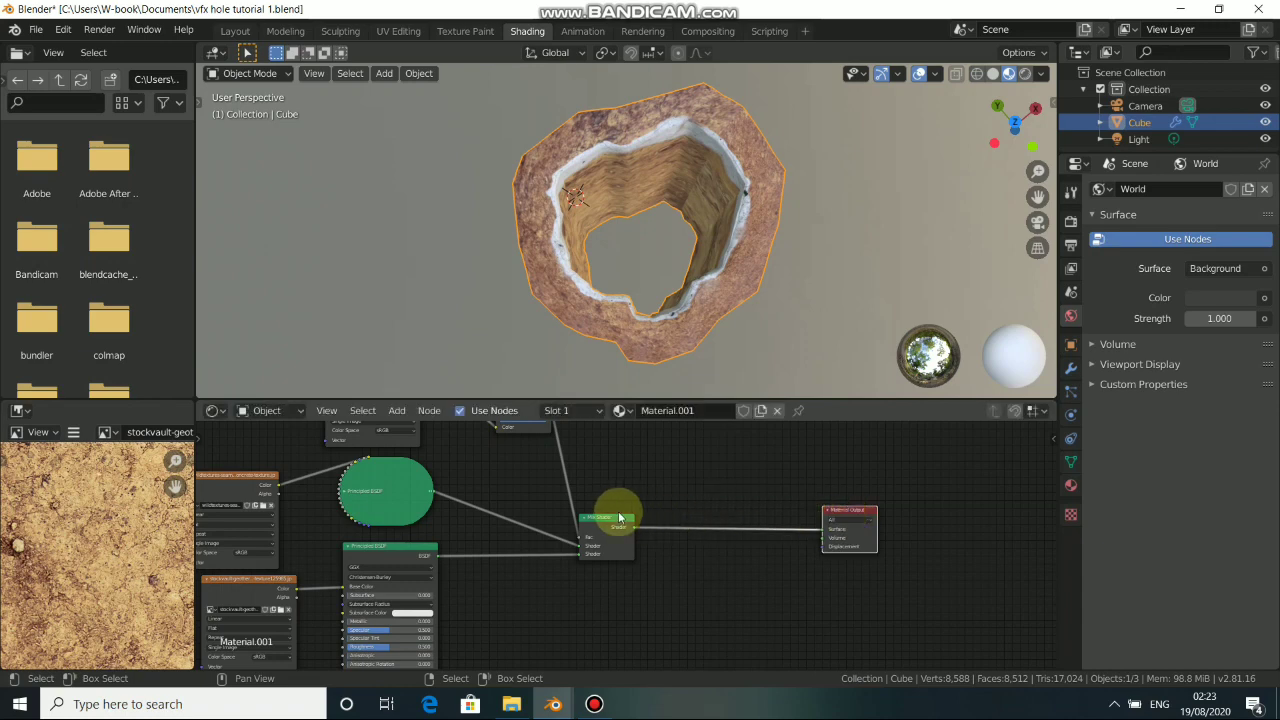
pyautogui.moveTo(603, 527); pyautogui.dragTo(736, 516)
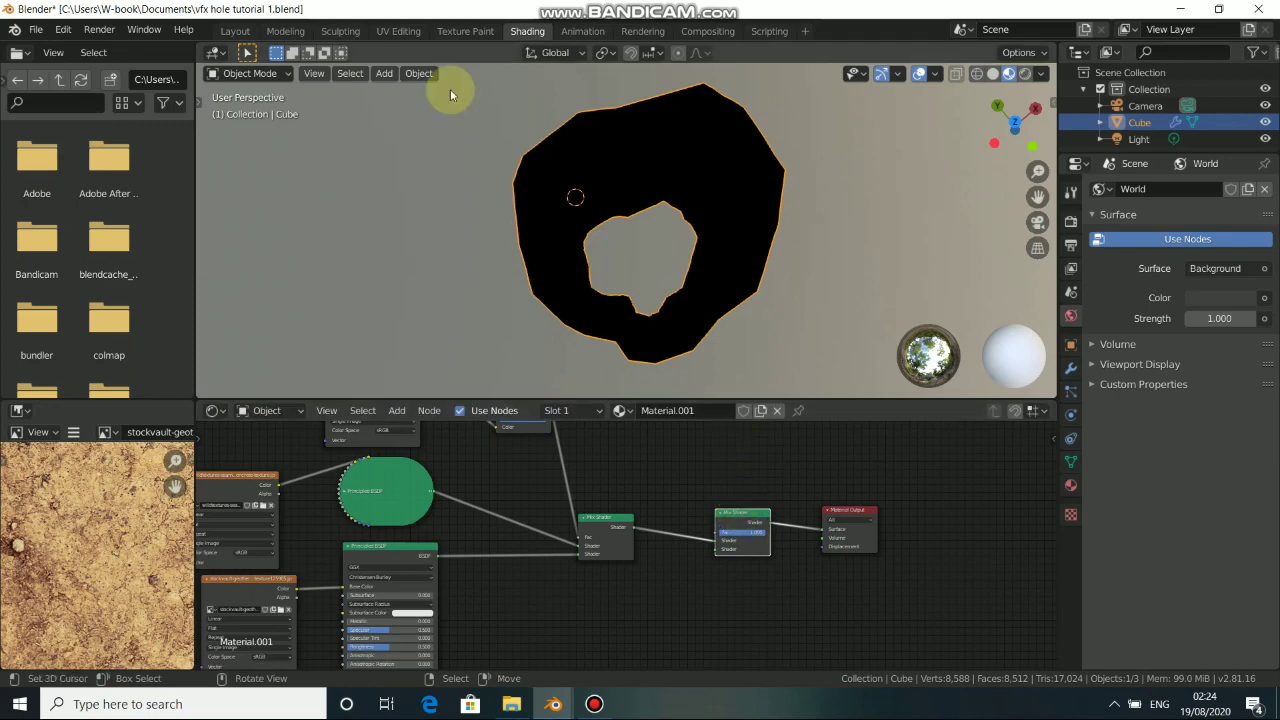
# In the Texture Paint workspace, add a black 1024 × 1024 px Base Color paint slot to the material.
pyautogui.click(465, 35)
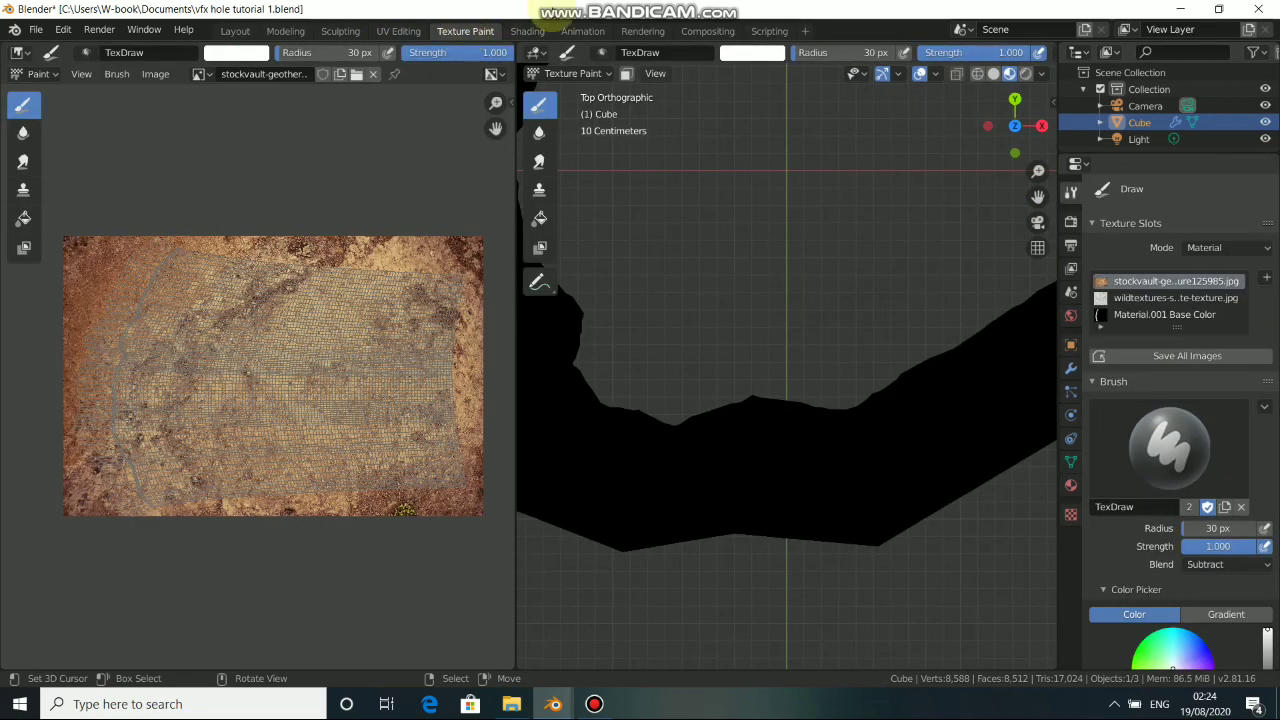
pyautogui.click(1267, 279)
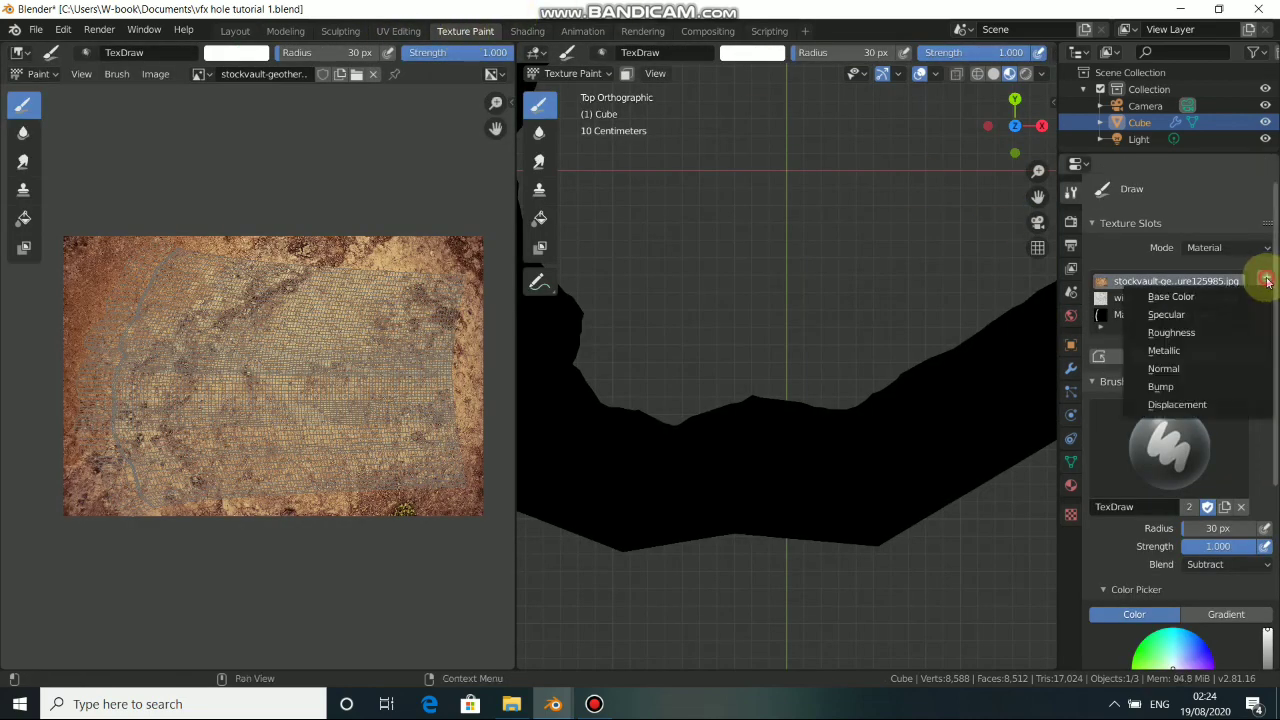
pyautogui.click(1170, 297)
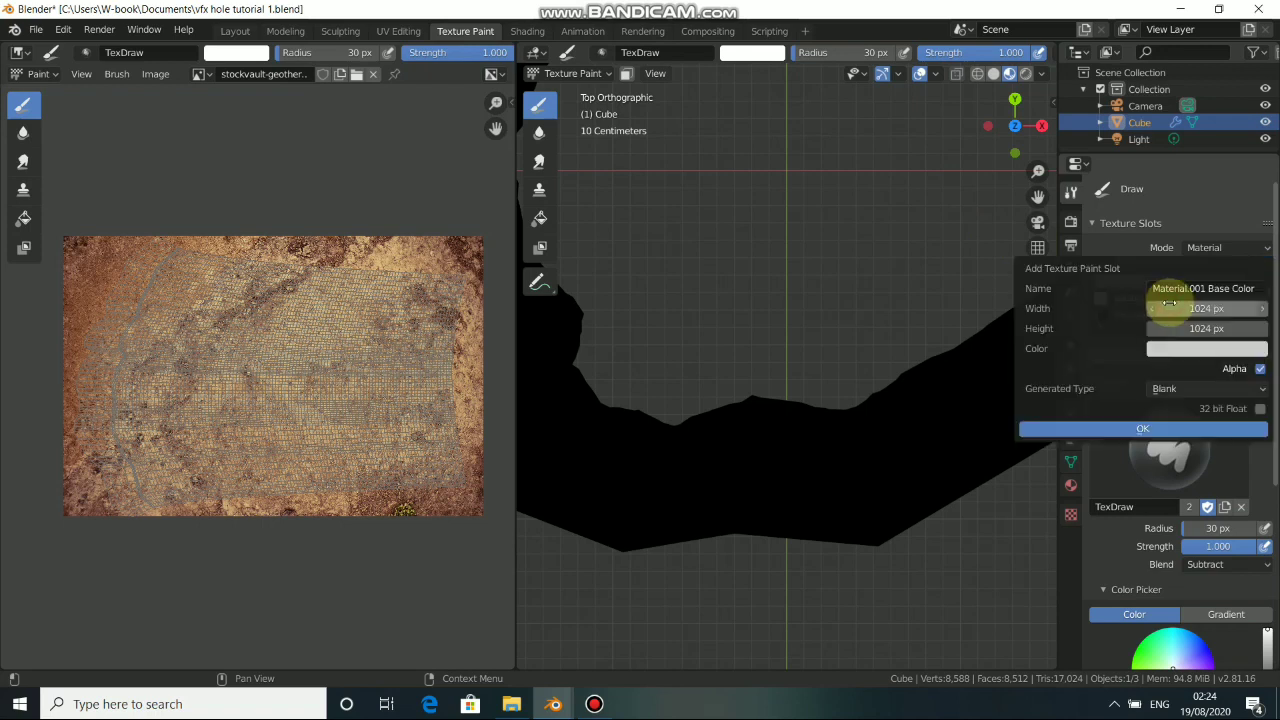
pyautogui.click(1196, 350)
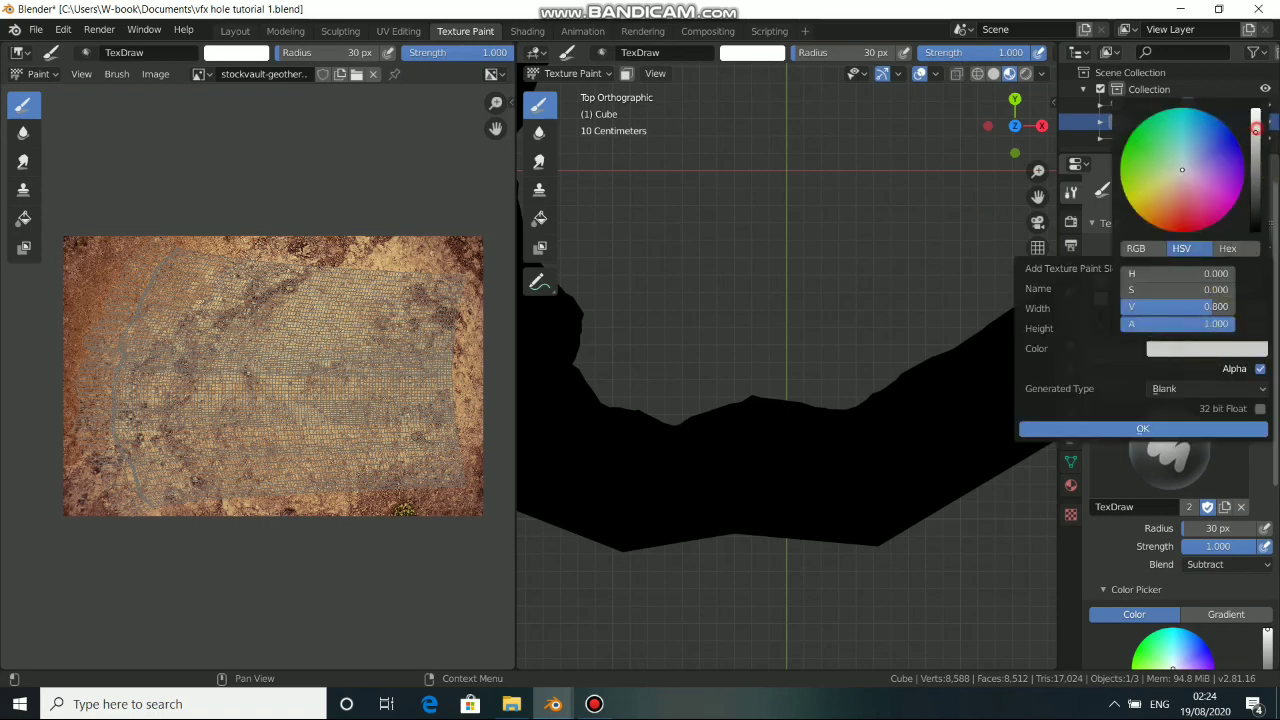
pyautogui.moveTo(1256, 130); pyautogui.dragTo(1256, 236)
pyautogui.click(1149, 428)
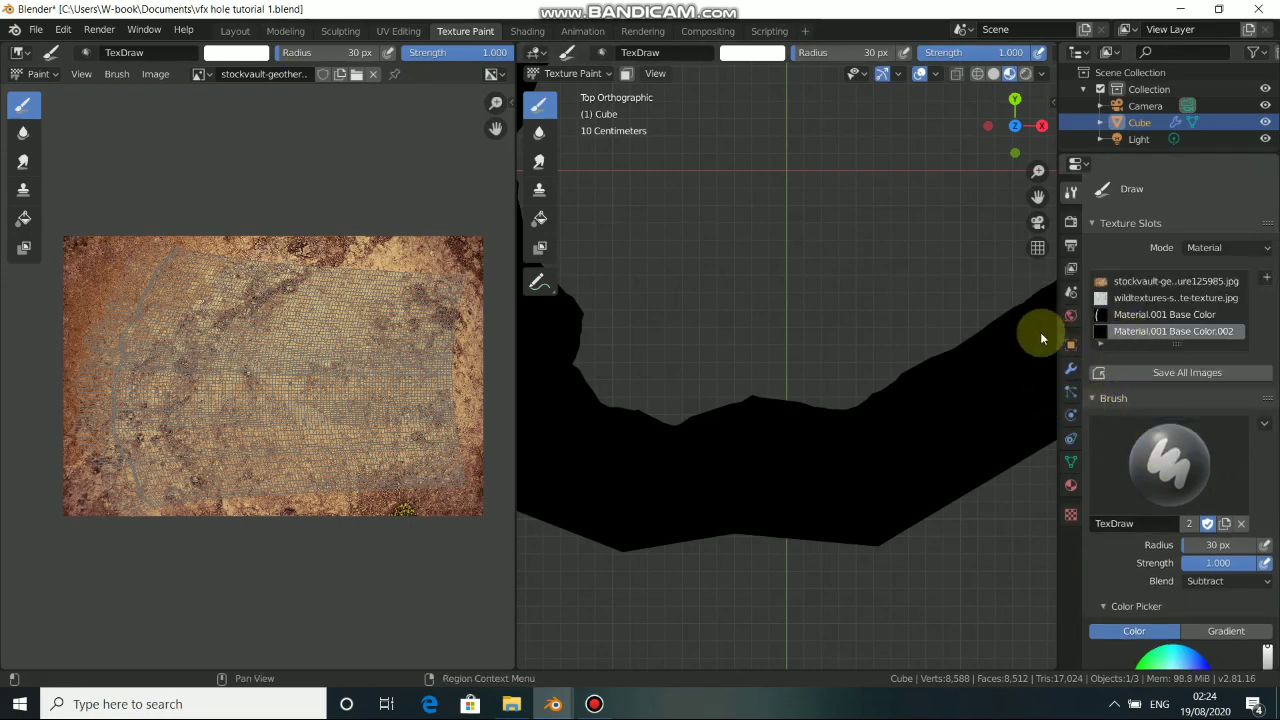
# In the Shading workspace, place the new black image node above the second Mix Shader and connect its Color output to Fac.
pyautogui.click(527, 31)
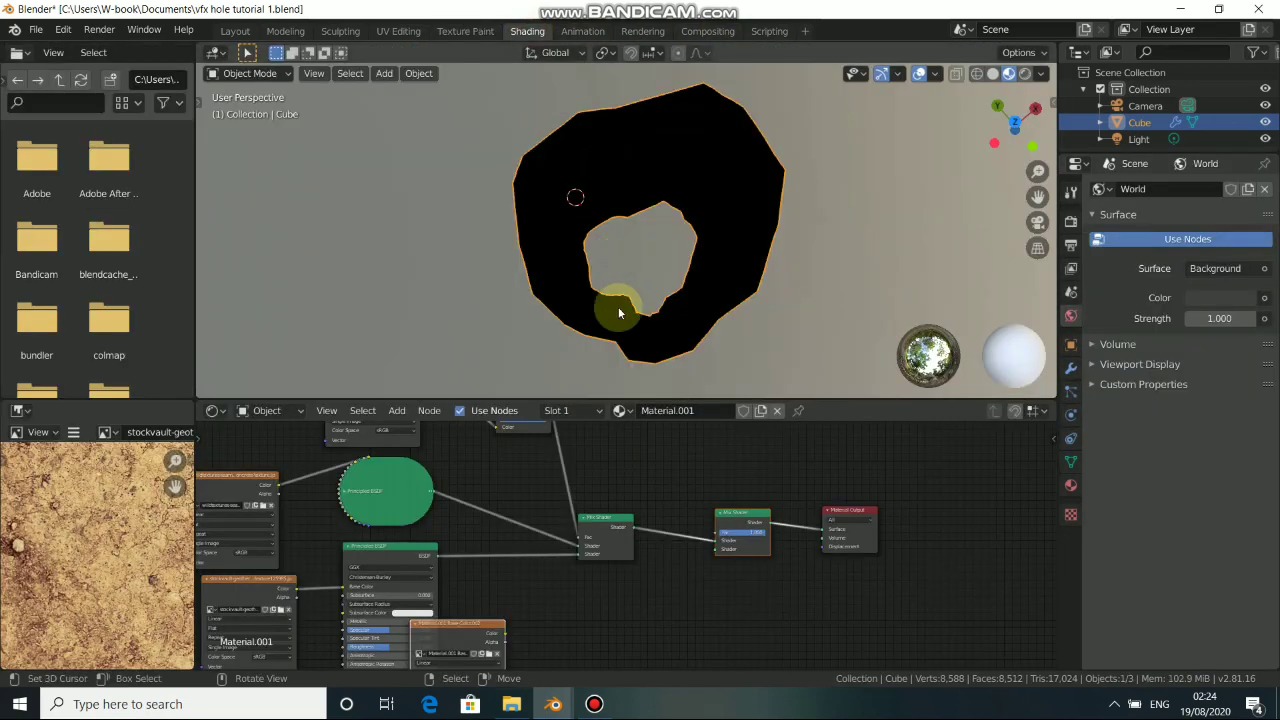
pyautogui.scroll(-1, 506, 623)
pyautogui.moveTo(506, 623); pyautogui.dragTo(687, 426)
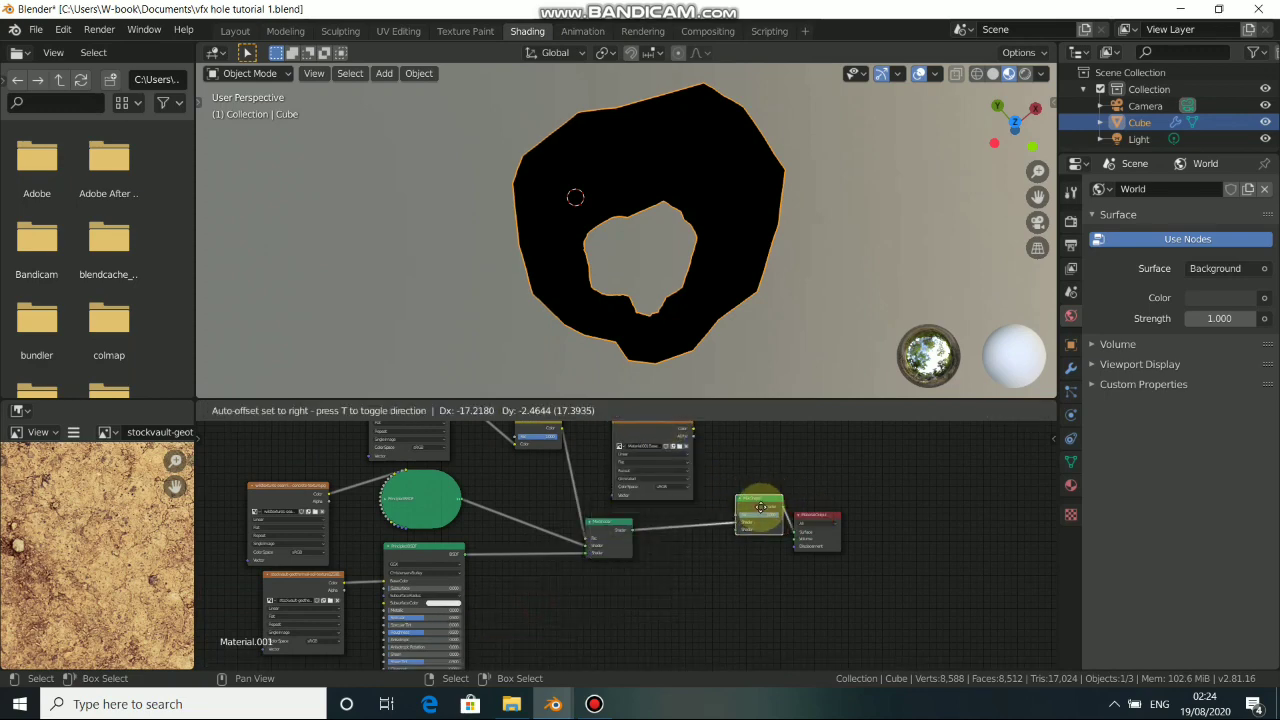
pyautogui.moveTo(762, 505); pyautogui.dragTo(737, 525)
pyautogui.moveTo(767, 524); pyautogui.dragTo(795, 559, button='middle')
pyautogui.moveTo(716, 470); pyautogui.dragTo(746, 572)
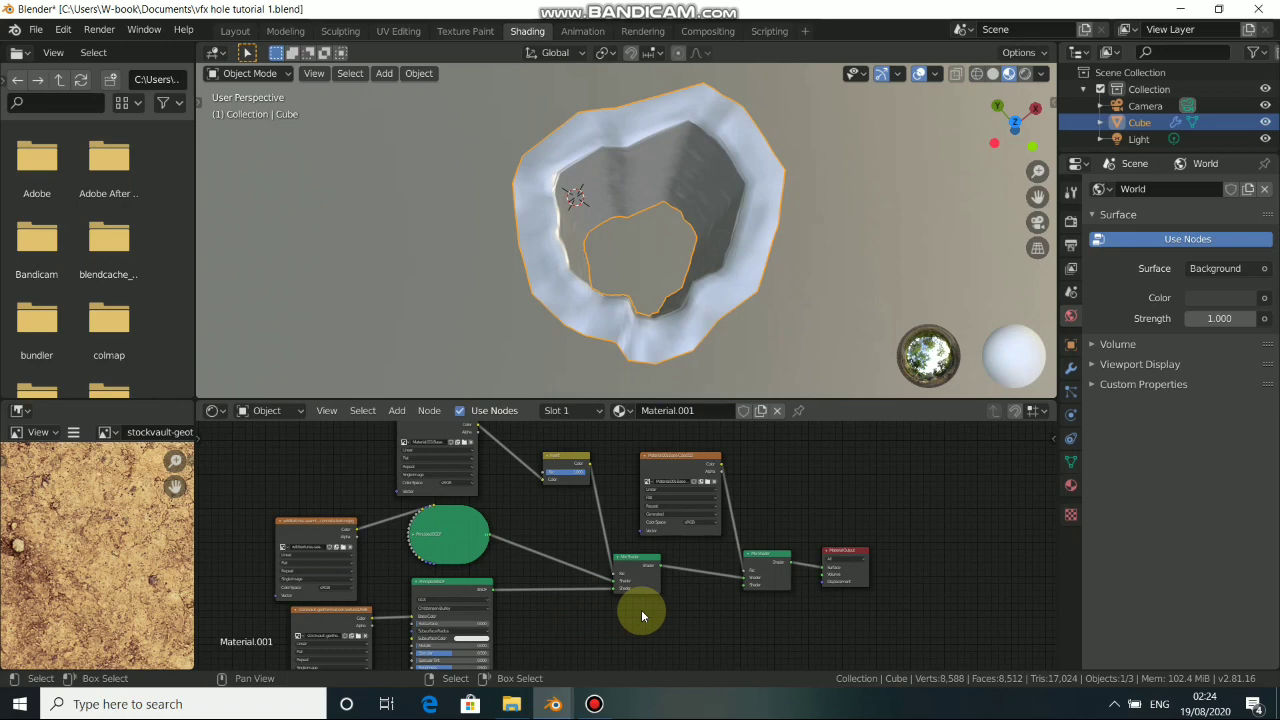
# Add another Principled BSDF with a blue Base Color and connect it to the second Mix Shader's lower Shader input.
pyautogui.moveTo(590, 598); pyautogui.dragTo(593, 533, button='middle')
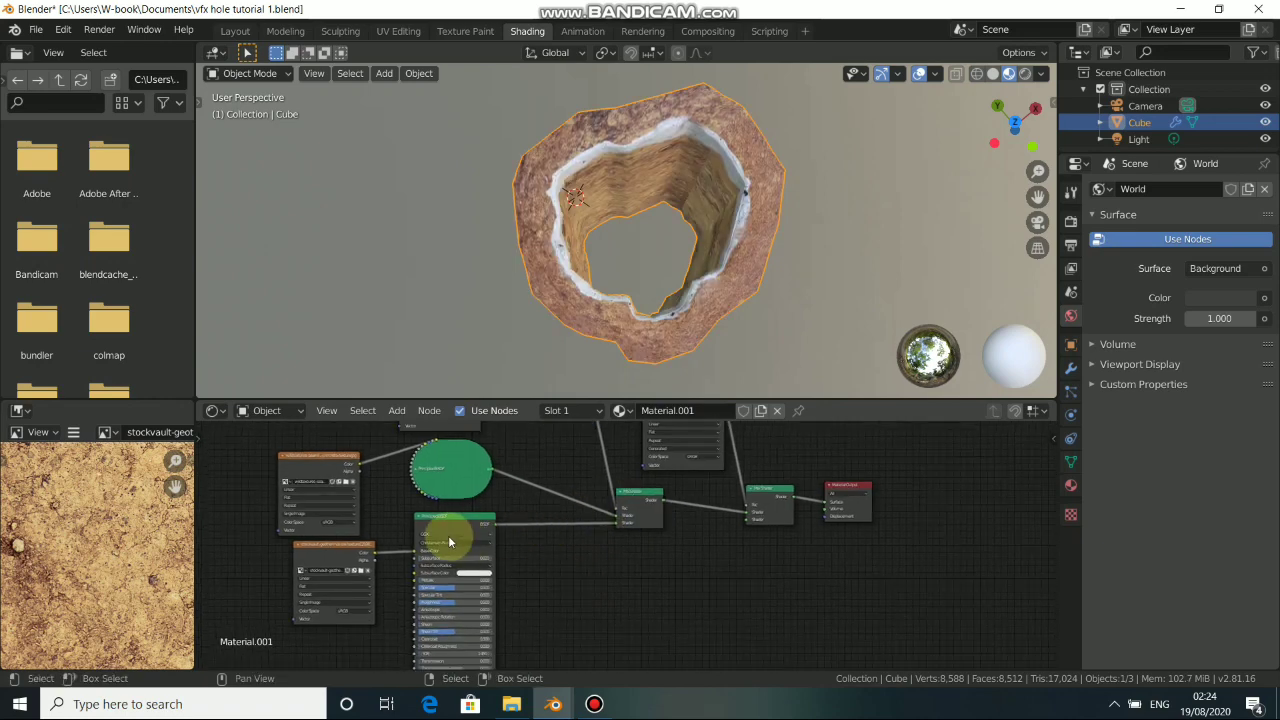
pyautogui.moveTo(449, 526); pyautogui.dragTo(741, 535)
pyautogui.moveTo(753, 517); pyautogui.dragTo(753, 517)
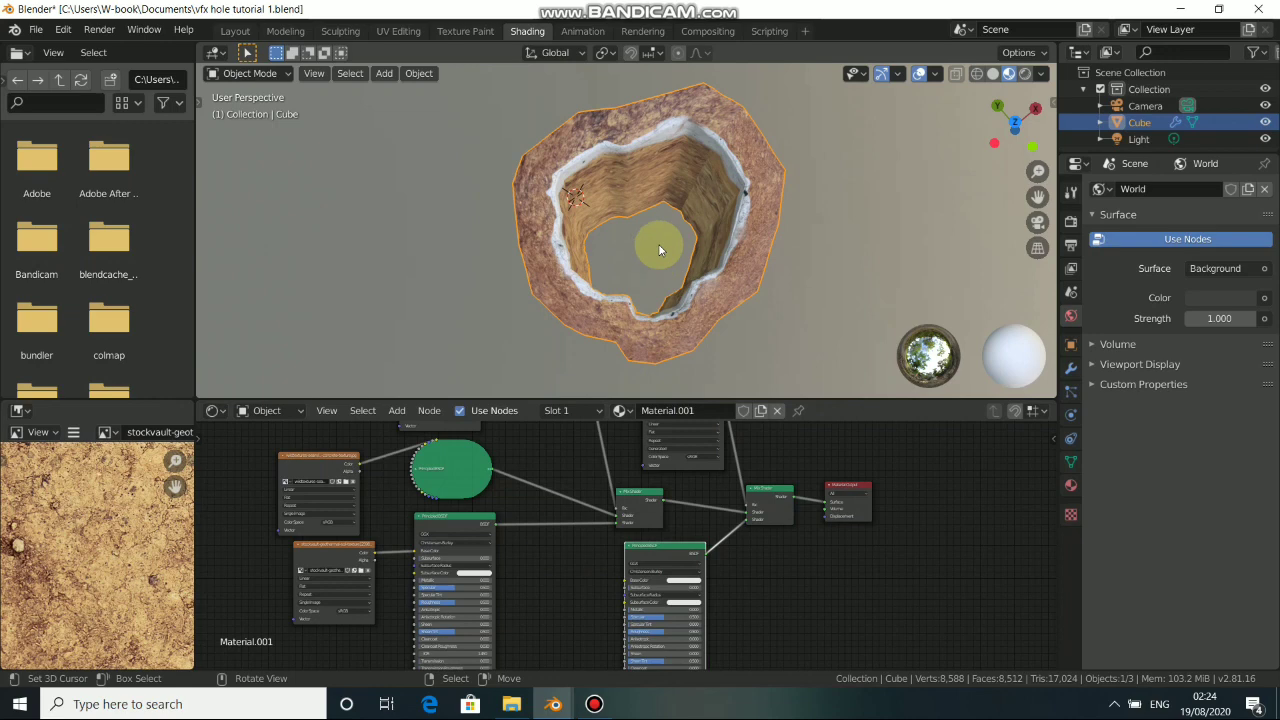
pyautogui.scroll(5, 683, 221)
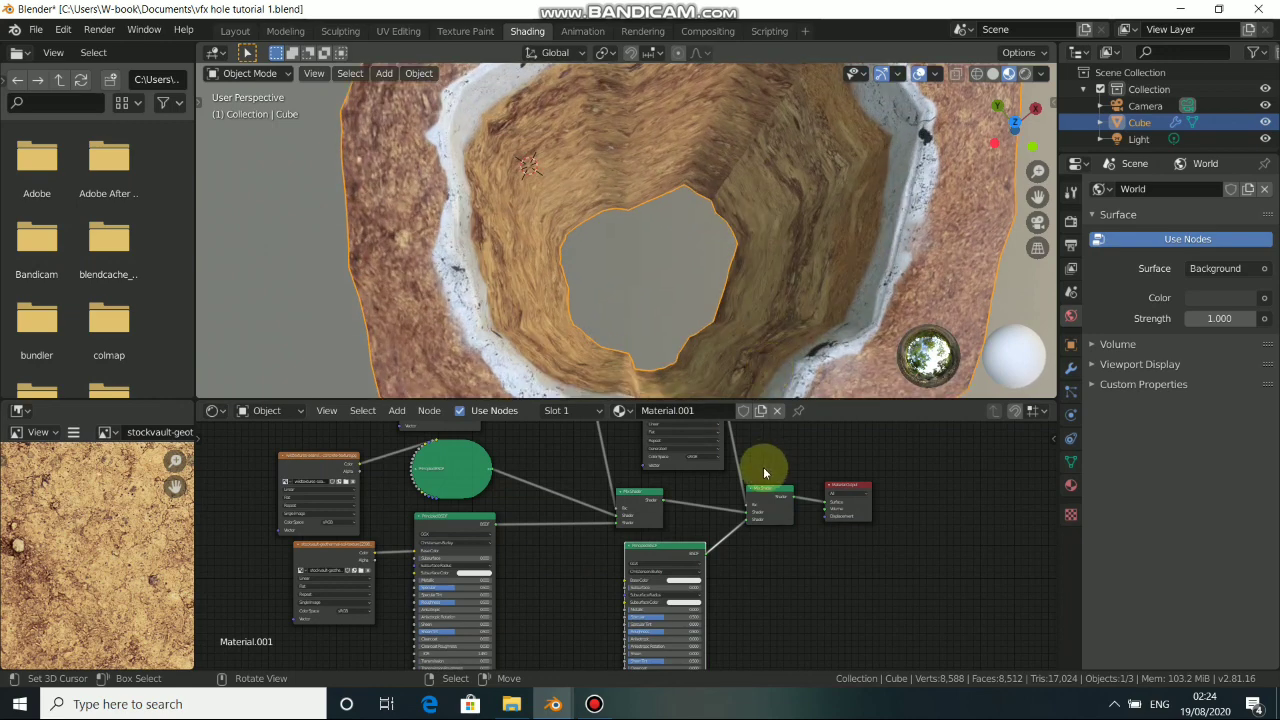
pyautogui.click(688, 581)
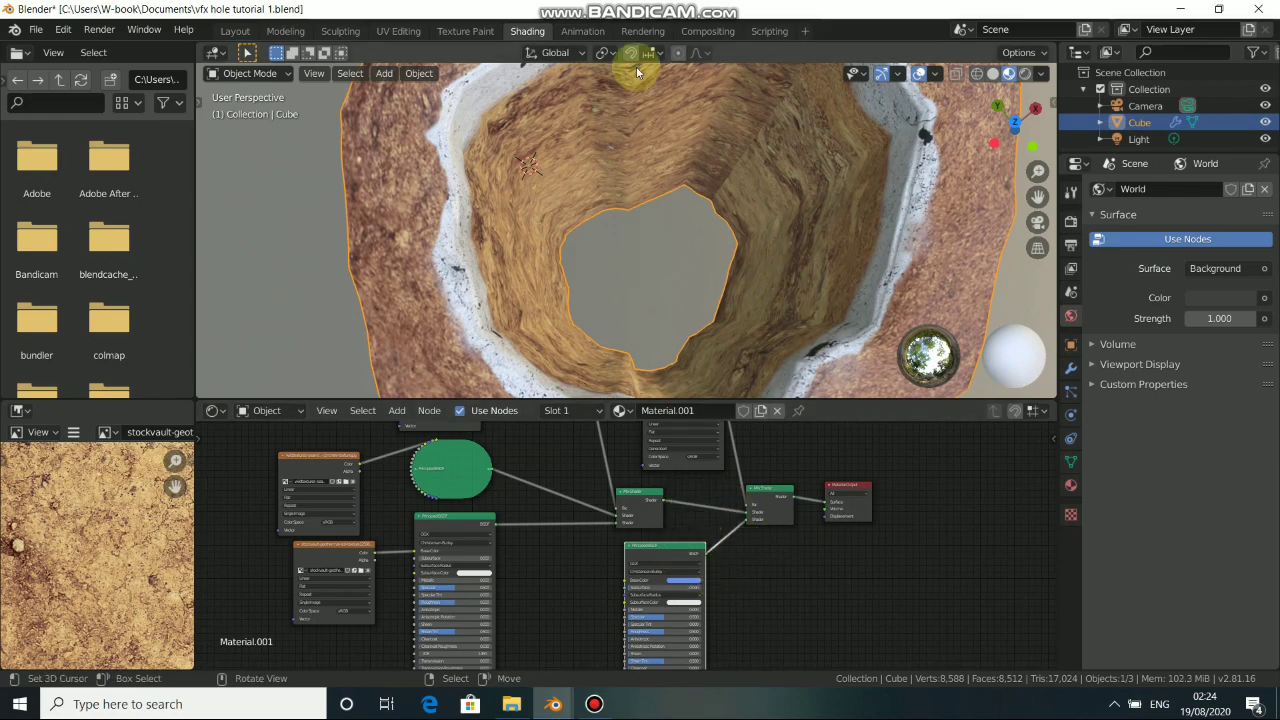
# In the Texture Paint workspace, paint white with Mix blending on the new mask along the outer edge of the hole's concrete rim.
pyautogui.click(468, 33)
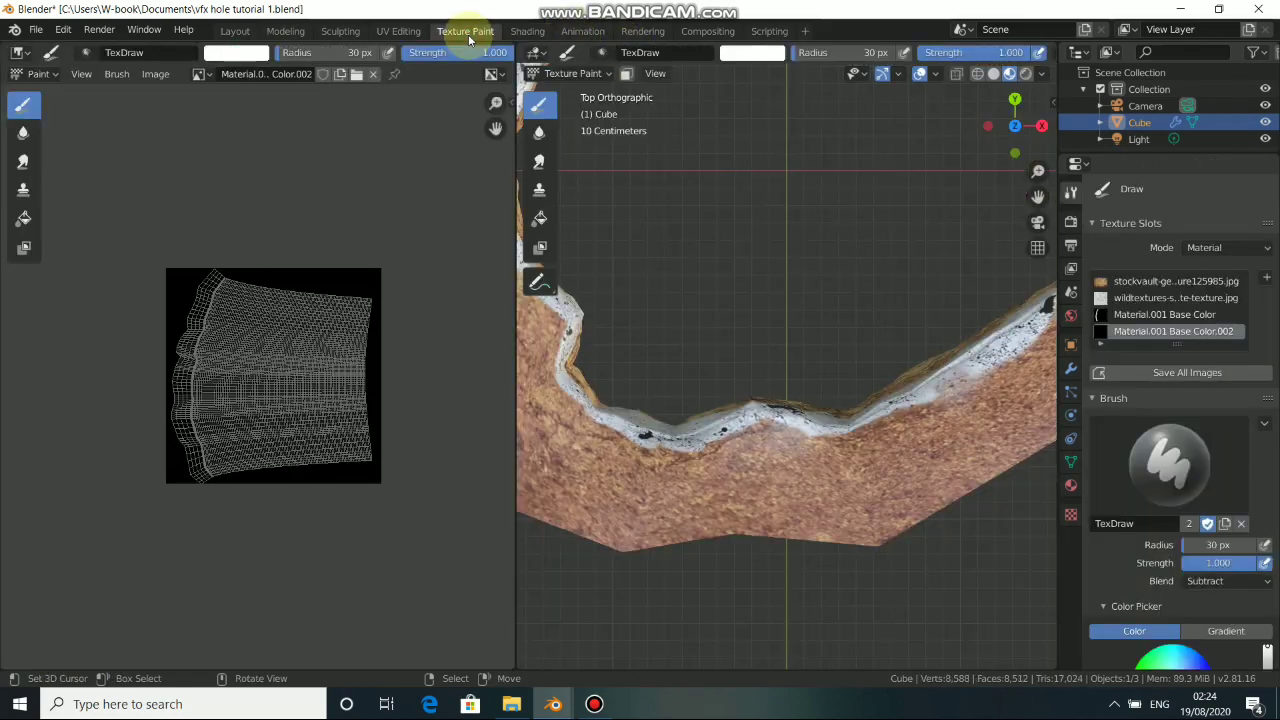
pyautogui.scroll(2, 701, 453)
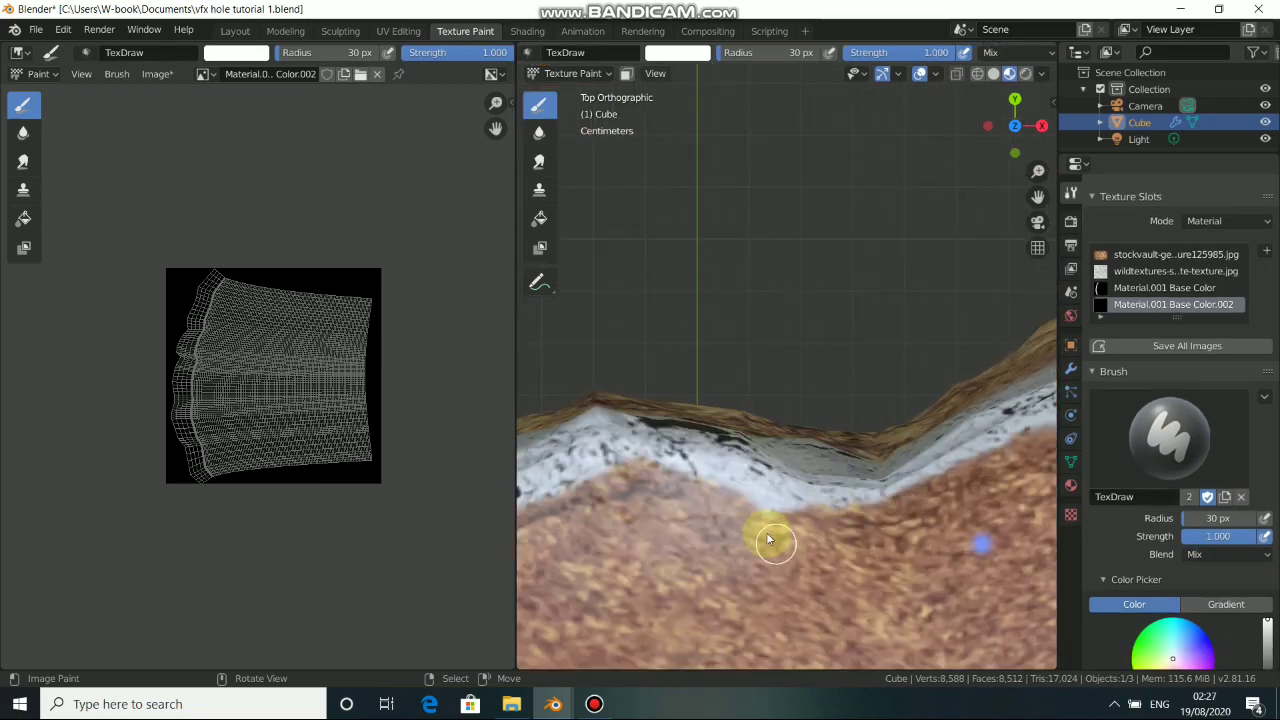
pyautogui.moveTo(766, 540)
pyautogui.mouseDown()
pyautogui.moveTo(849, 514)
pyautogui.moveTo(781, 553)
pyautogui.mouseUp()
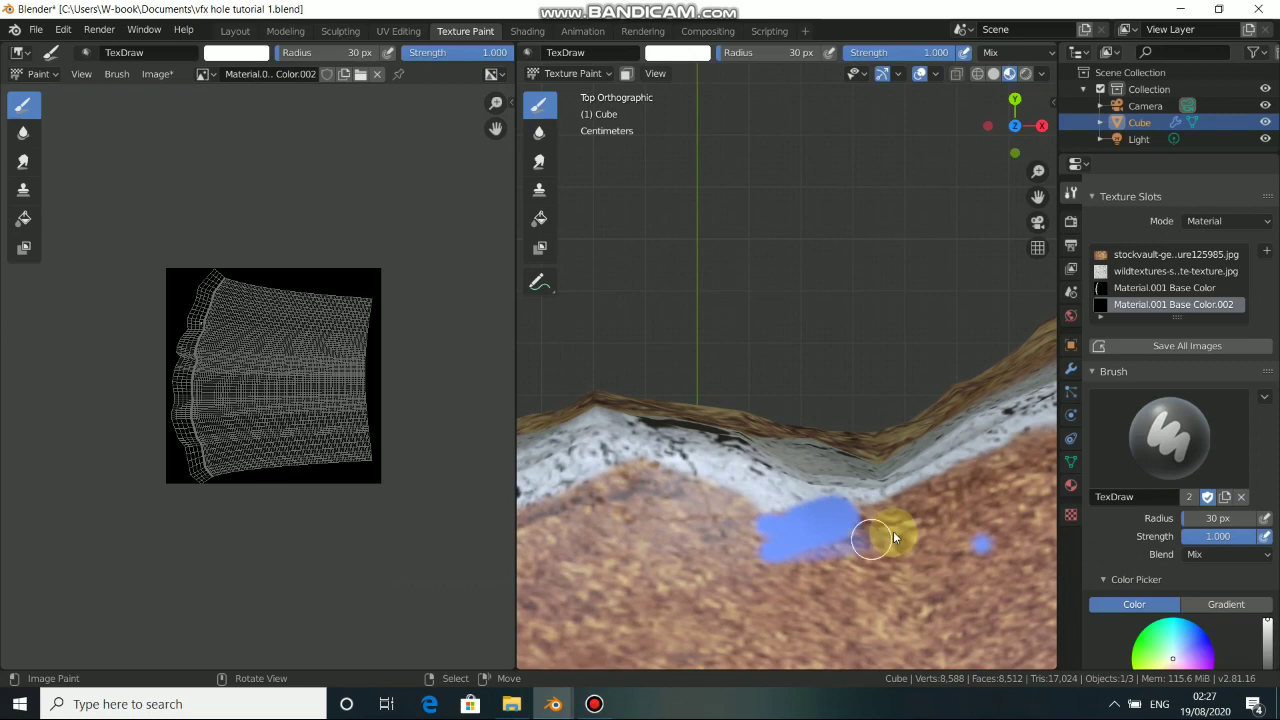
pyautogui.moveTo(877, 529)
pyautogui.mouseDown()
pyautogui.moveTo(888, 514)
pyautogui.moveTo(863, 520)
pyautogui.moveTo(931, 491)
pyautogui.moveTo(866, 514)
pyautogui.moveTo(980, 472)
pyautogui.mouseUp()
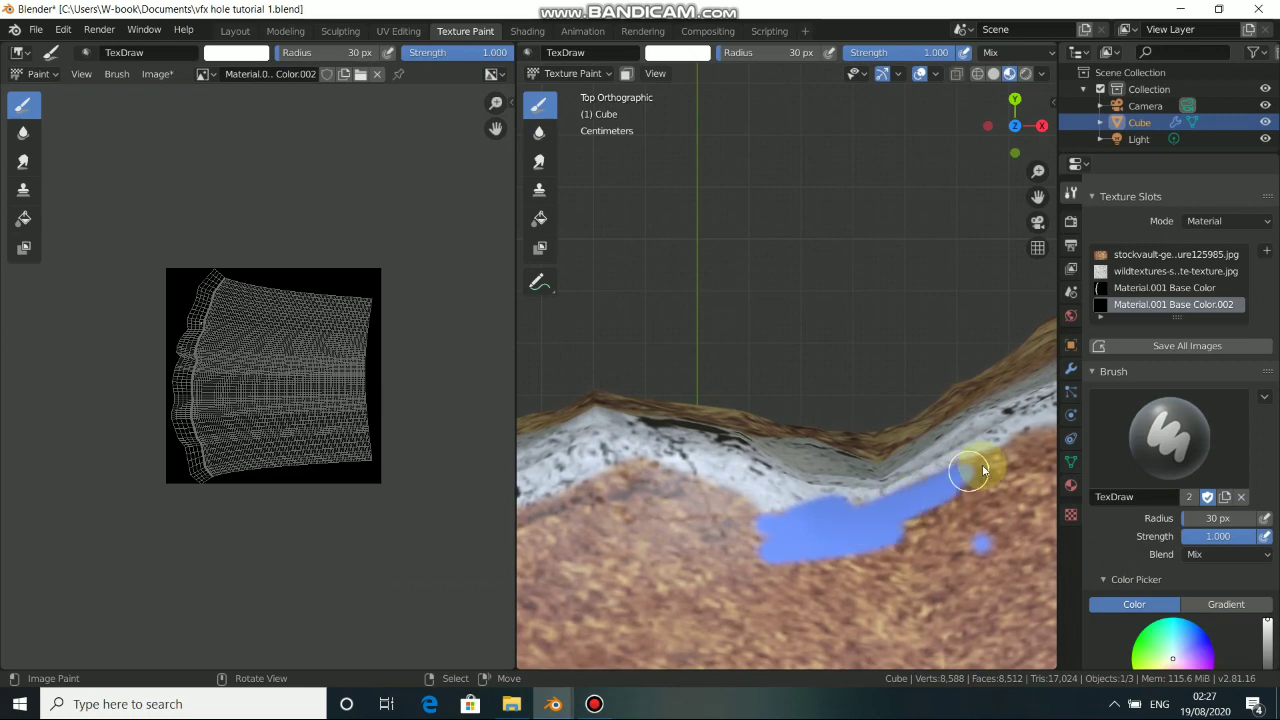
pyautogui.keyDown('shift'); pyautogui.moveTo(908, 517); pyautogui.dragTo(827, 527, button='middle'); pyautogui.keyUp('shift')
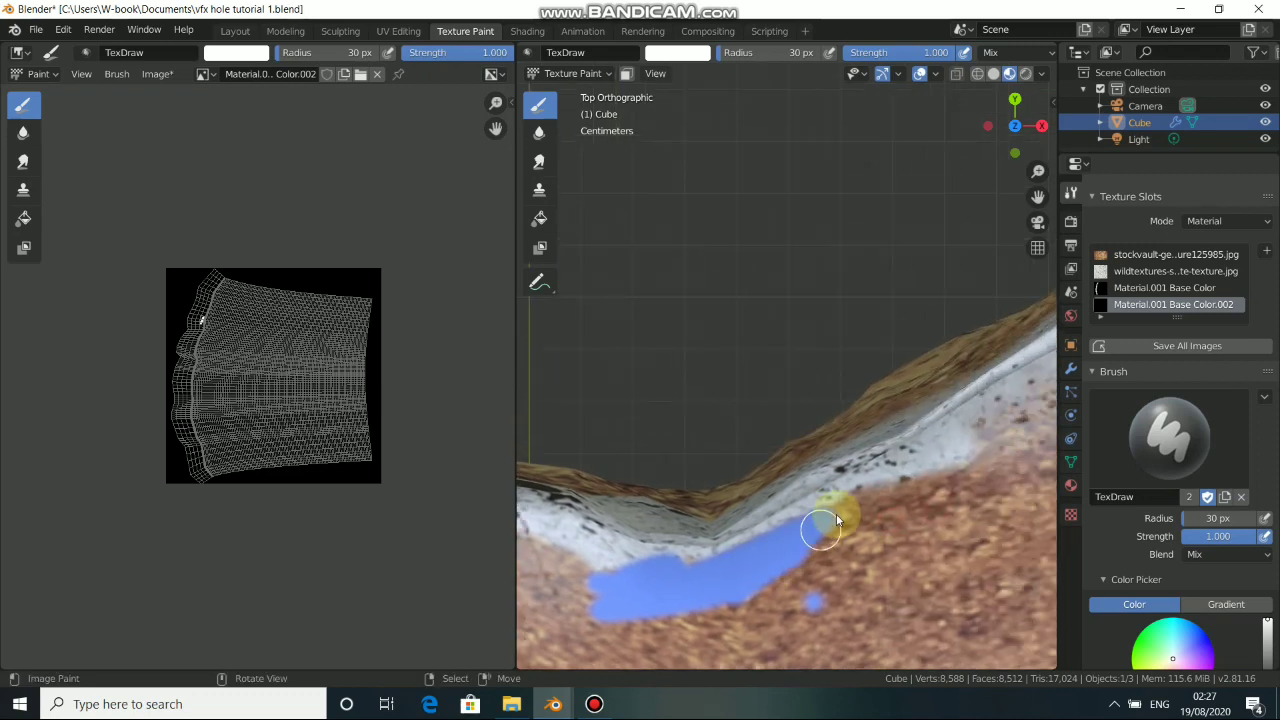
pyautogui.moveTo(902, 497)
pyautogui.mouseDown()
pyautogui.moveTo(862, 513)
pyautogui.moveTo(857, 503)
pyautogui.moveTo(849, 517)
pyautogui.moveTo(934, 496)
pyautogui.moveTo(971, 457)
pyautogui.moveTo(906, 491)
pyautogui.moveTo(984, 465)
pyautogui.mouseUp()
pyautogui.keyDown('shift'); pyautogui.moveTo(985, 462); pyautogui.dragTo(785, 552, button='middle'); pyautogui.keyUp('shift')
pyautogui.moveTo(785, 551)
pyautogui.mouseDown()
pyautogui.moveTo(822, 545)
pyautogui.moveTo(800, 520)
pyautogui.moveTo(771, 520)
pyautogui.moveTo(834, 491)
pyautogui.moveTo(850, 505)
pyautogui.moveTo(894, 488)
pyautogui.mouseUp()
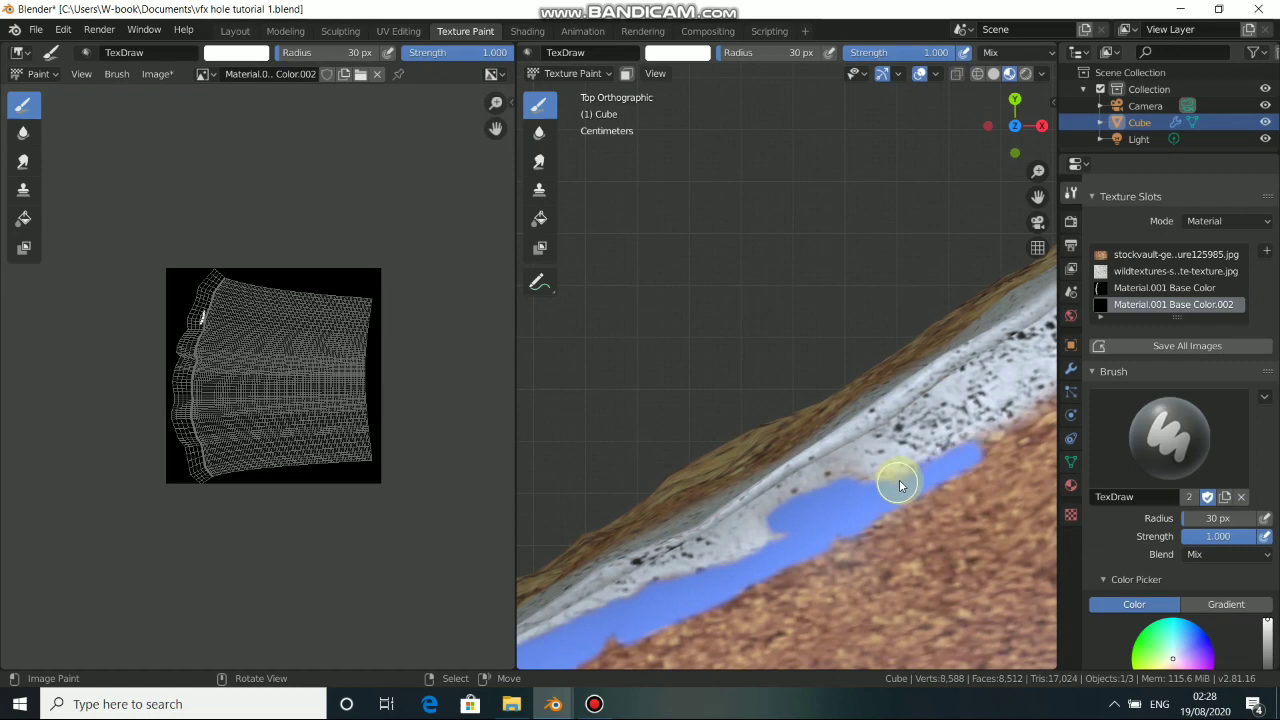
pyautogui.keyDown('shift'); pyautogui.moveTo(1007, 441); pyautogui.dragTo(857, 534, button='middle'); pyautogui.keyUp('shift')
pyautogui.moveTo(857, 534)
pyautogui.mouseDown()
pyautogui.moveTo(987, 437)
pyautogui.moveTo(971, 443)
pyautogui.mouseUp()
pyautogui.keyDown('shift'); pyautogui.moveTo(945, 487); pyautogui.dragTo(889, 564, button='middle'); pyautogui.keyUp('shift')
pyautogui.moveTo(950, 449); pyautogui.dragTo(921, 518)
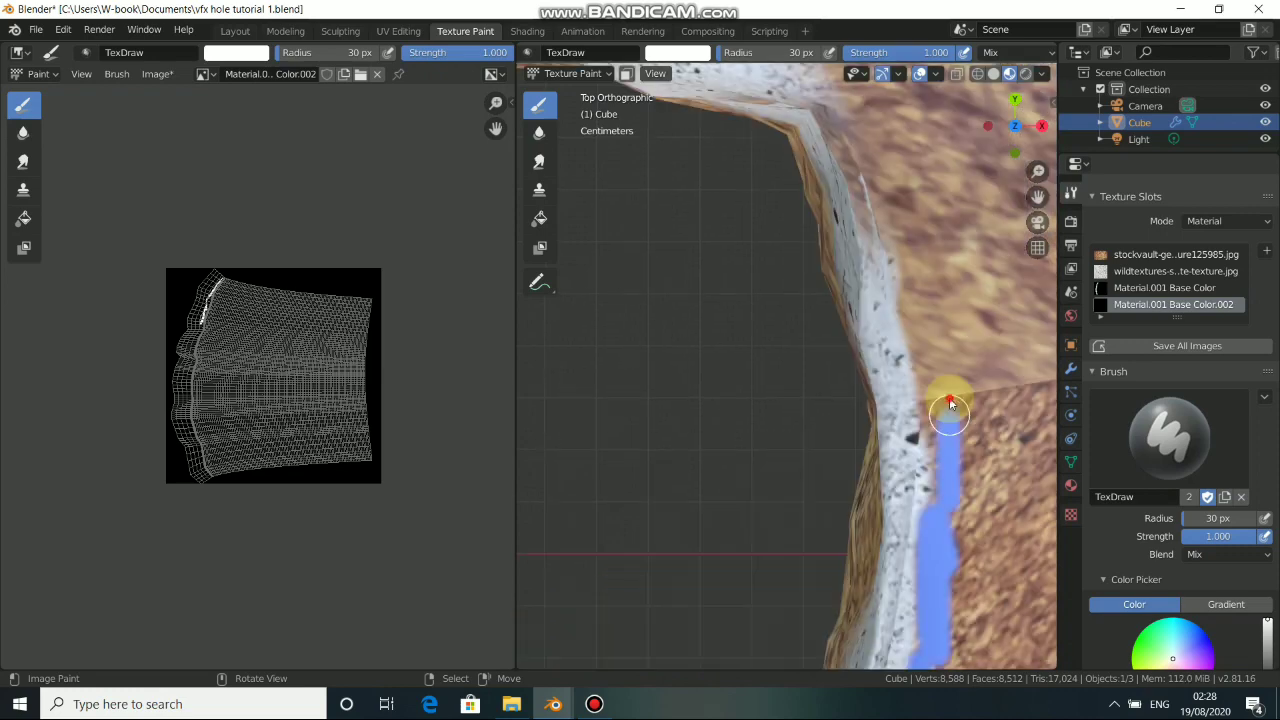
pyautogui.moveTo(949, 405); pyautogui.dragTo(950, 488)
pyautogui.keyDown('shift'); pyautogui.moveTo(929, 422); pyautogui.dragTo(961, 547, button='middle'); pyautogui.keyUp('shift')
pyautogui.moveTo(972, 535); pyautogui.dragTo(947, 455)
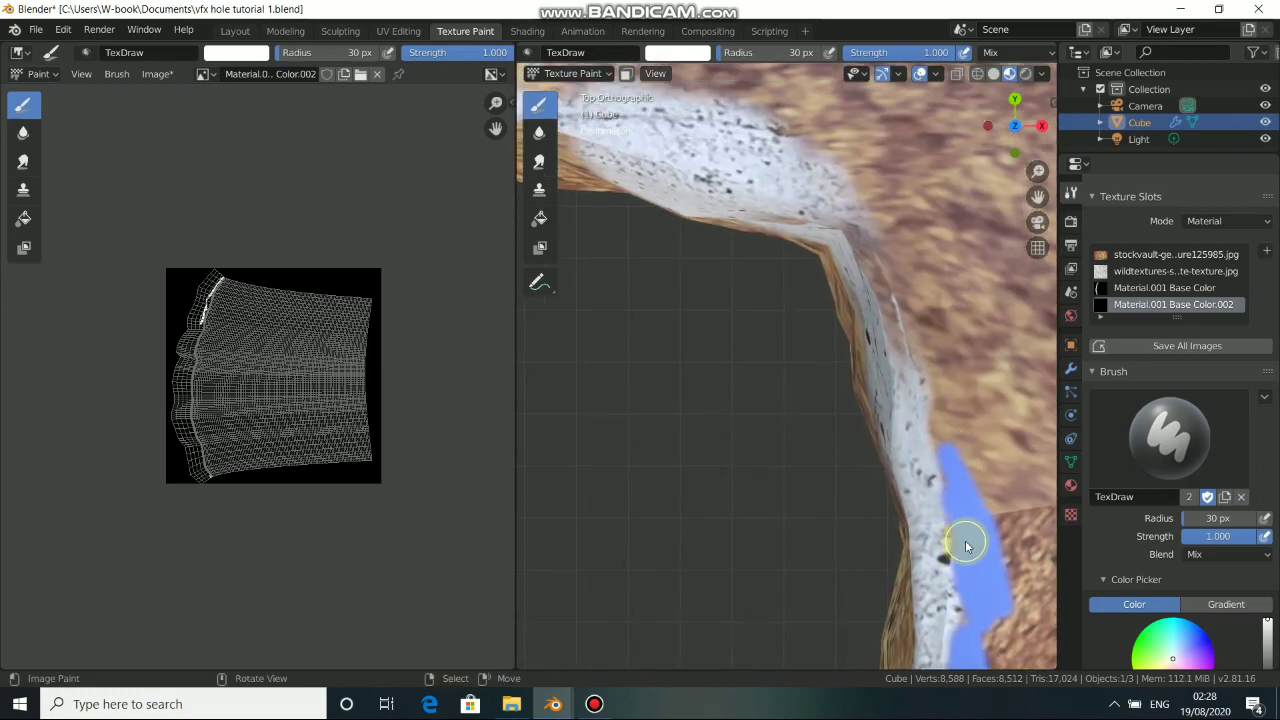
pyautogui.moveTo(897, 268); pyautogui.dragTo(951, 431)
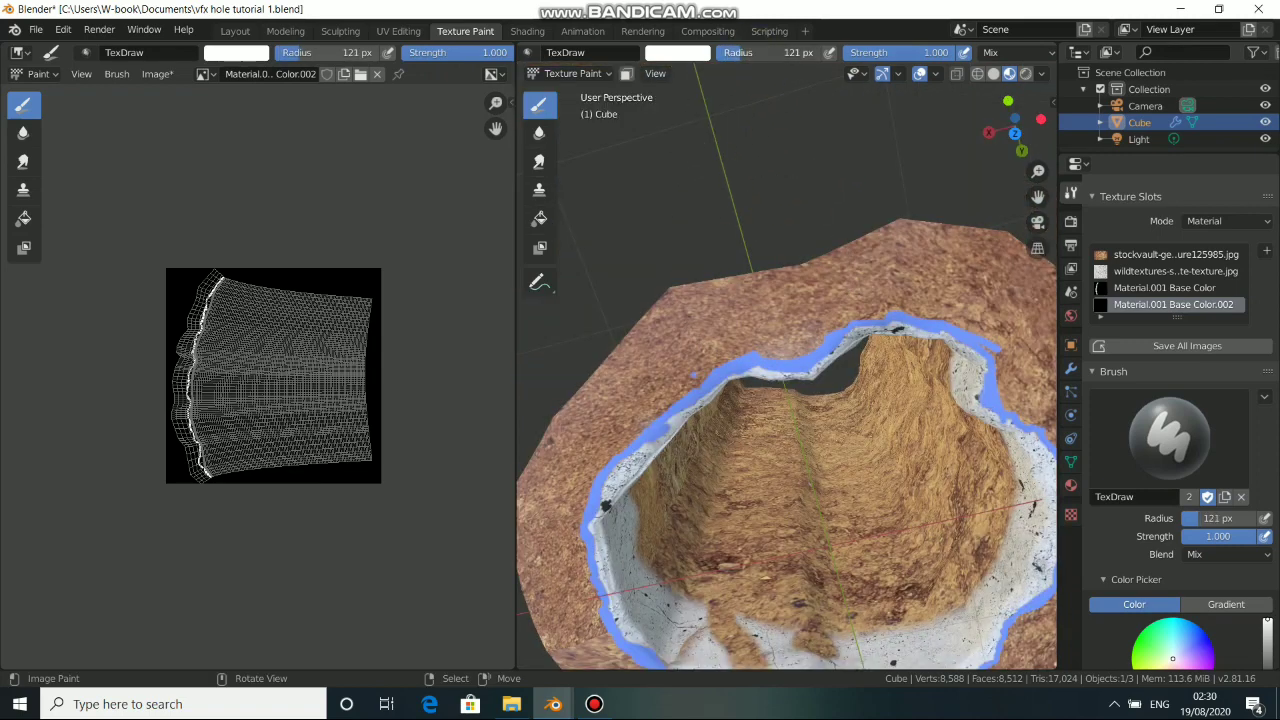
# Paint the ground surface outside the rim with a 56 px brush radius, and view the mask on the mesh in Solid shading.
pyautogui.moveTo(766, 294)
pyautogui.mouseDown()
pyautogui.moveTo(778, 305)
pyautogui.moveTo(771, 290)
pyautogui.mouseUp()
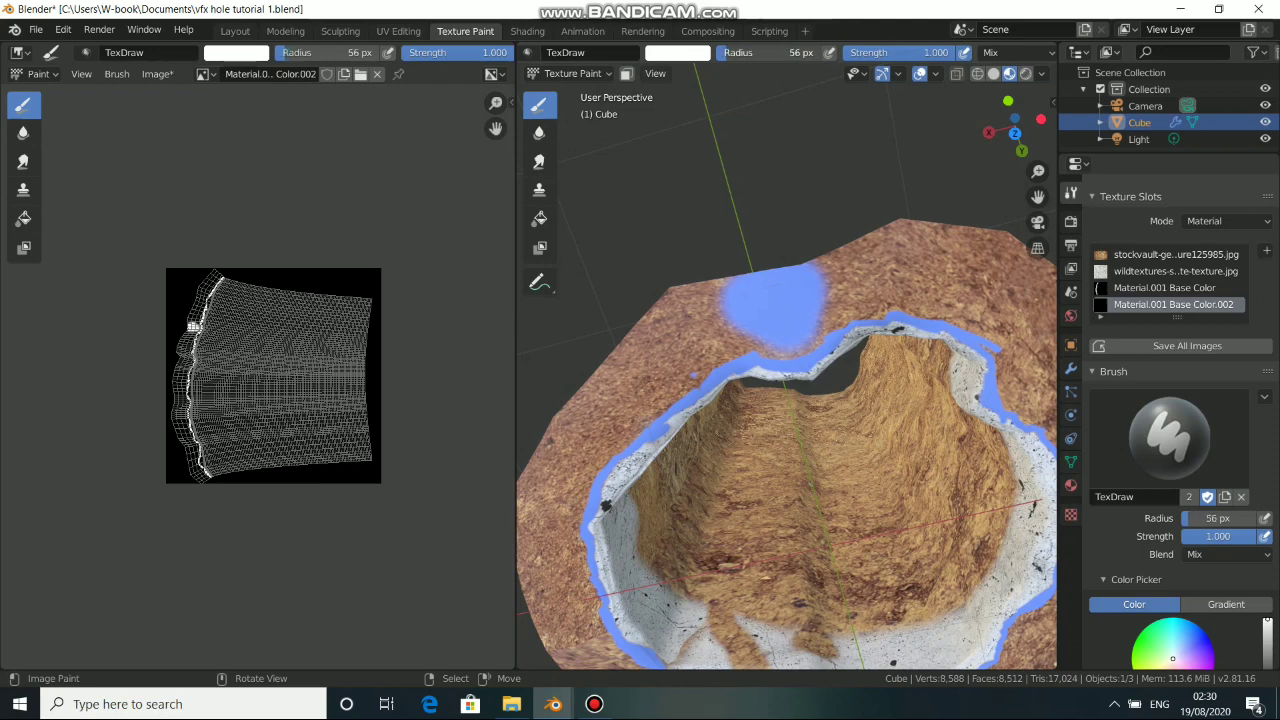
pyautogui.moveTo(737, 271)
pyautogui.mouseDown()
pyautogui.moveTo(777, 337)
pyautogui.moveTo(838, 316)
pyautogui.moveTo(892, 255)
pyautogui.moveTo(852, 292)
pyautogui.moveTo(890, 304)
pyautogui.moveTo(930, 294)
pyautogui.moveTo(909, 257)
pyautogui.moveTo(782, 284)
pyautogui.mouseUp()
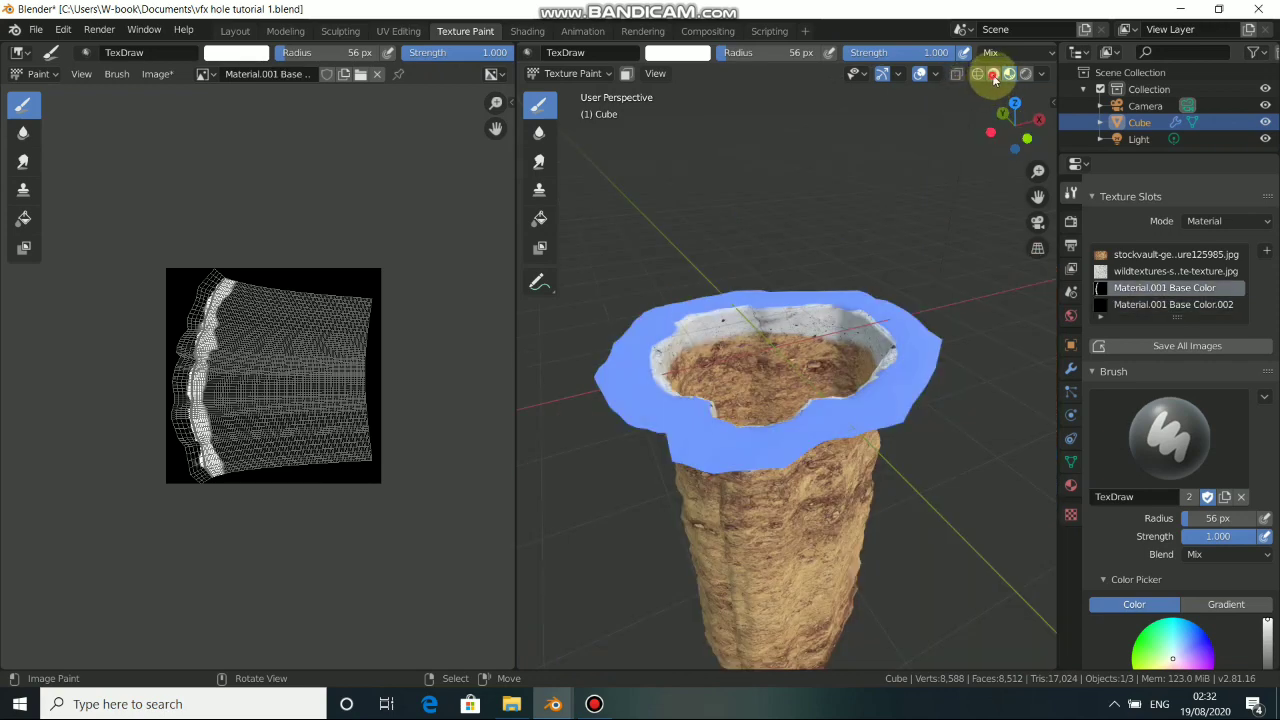
pyautogui.click(993, 73)
pyautogui.moveTo(798, 350); pyautogui.dragTo(800, 294, button='middle')
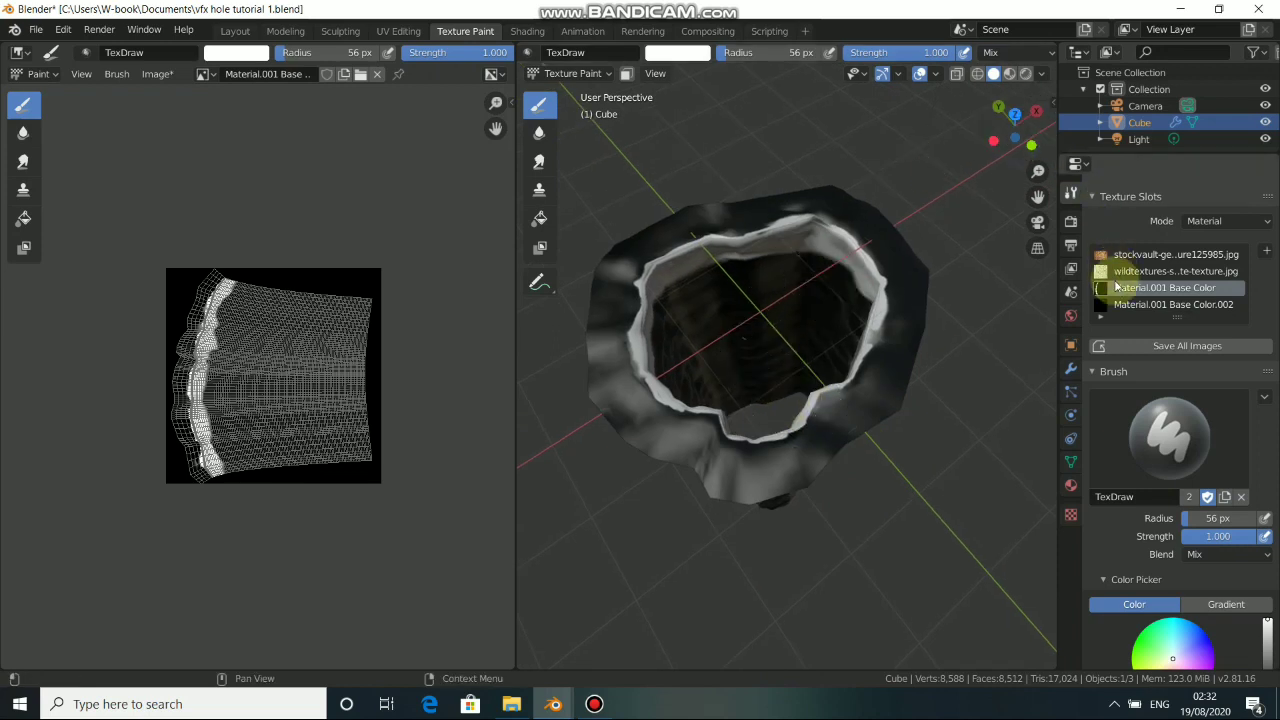
# Select the Material.001 Base Color.002 mask and save it as Material.001 Base Color.002.png in the Videos folder.
pyautogui.click(1127, 305)
pyautogui.moveTo(820, 277); pyautogui.dragTo(843, 370, button='middle')
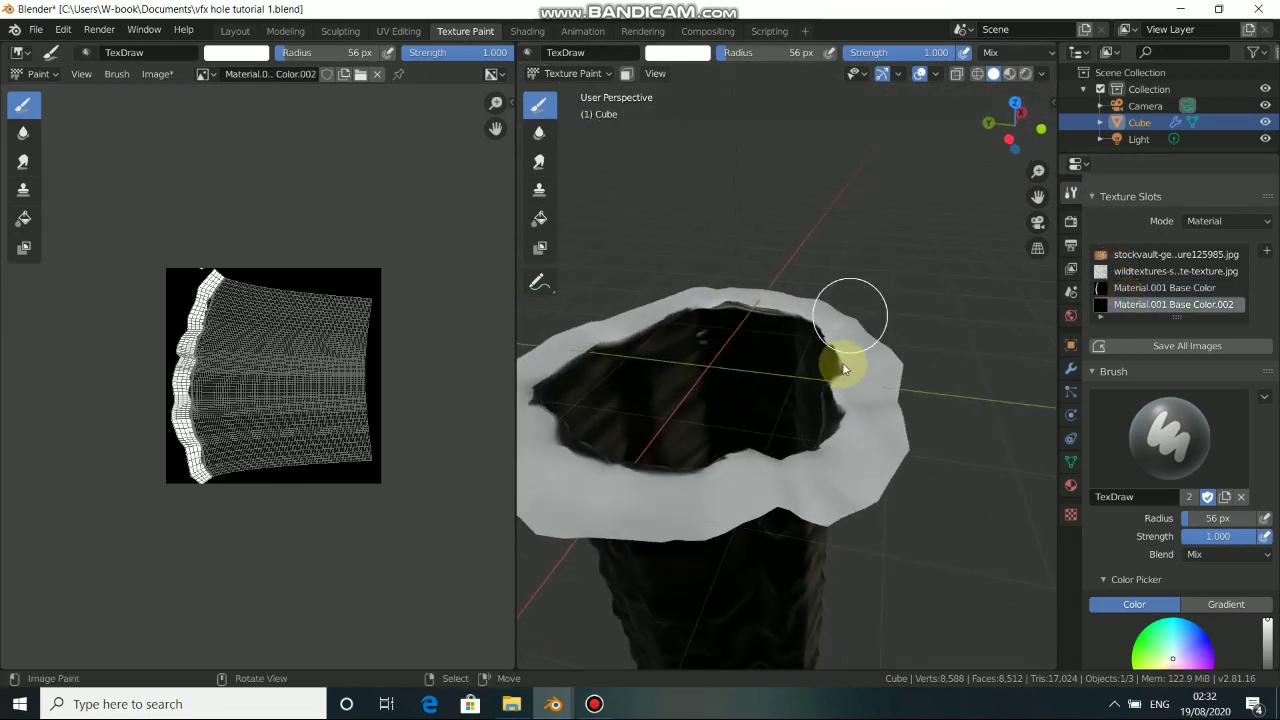
pyautogui.click(157, 74)
pyautogui.click(184, 228)
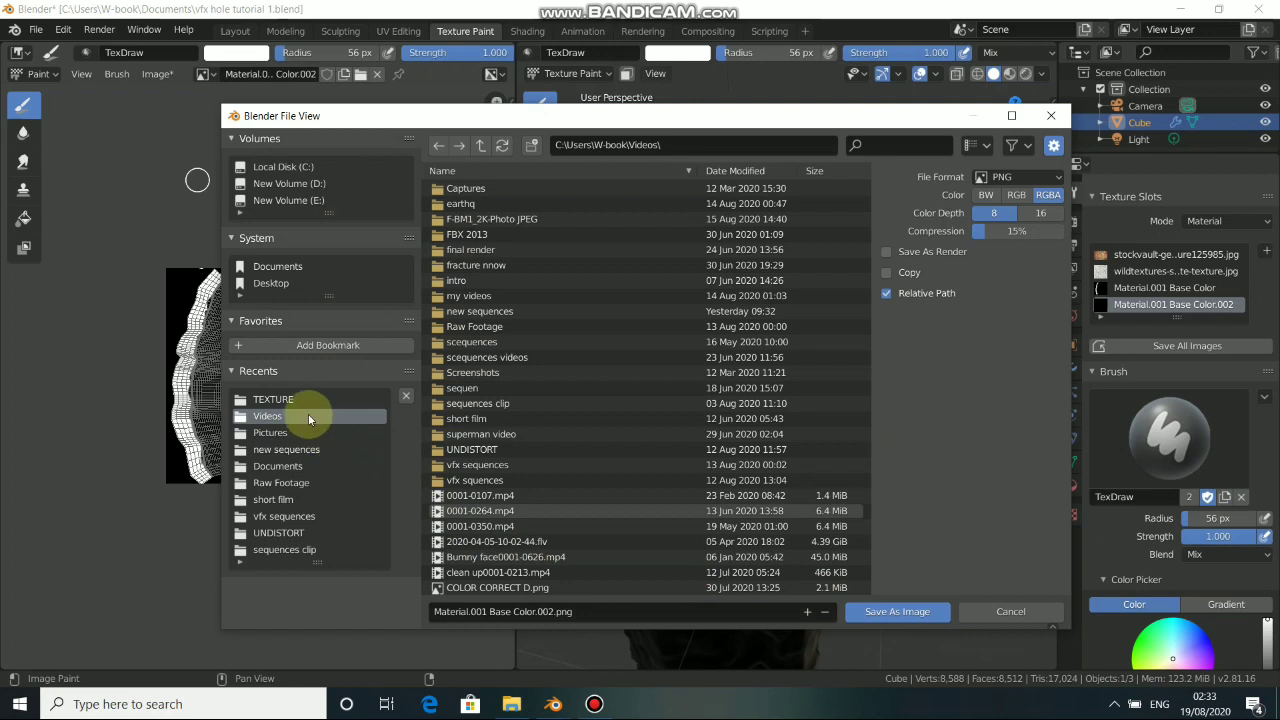
pyautogui.click(297, 449)
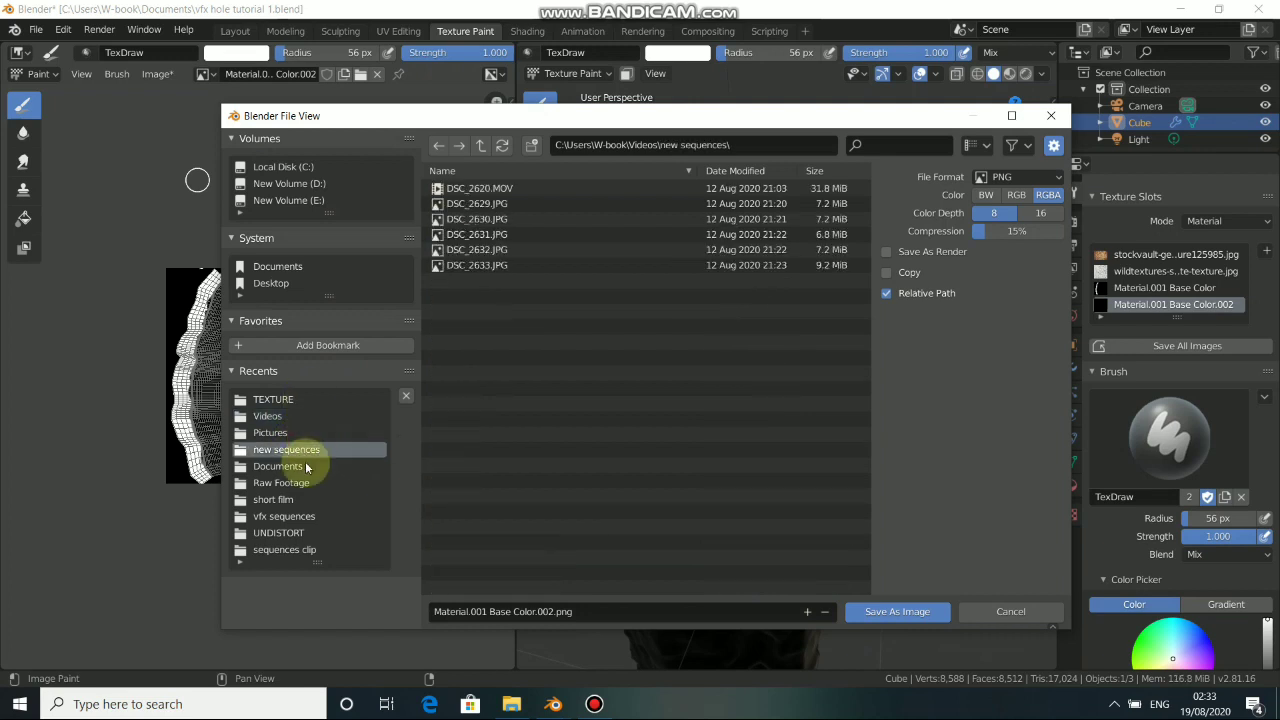
pyautogui.click(268, 416)
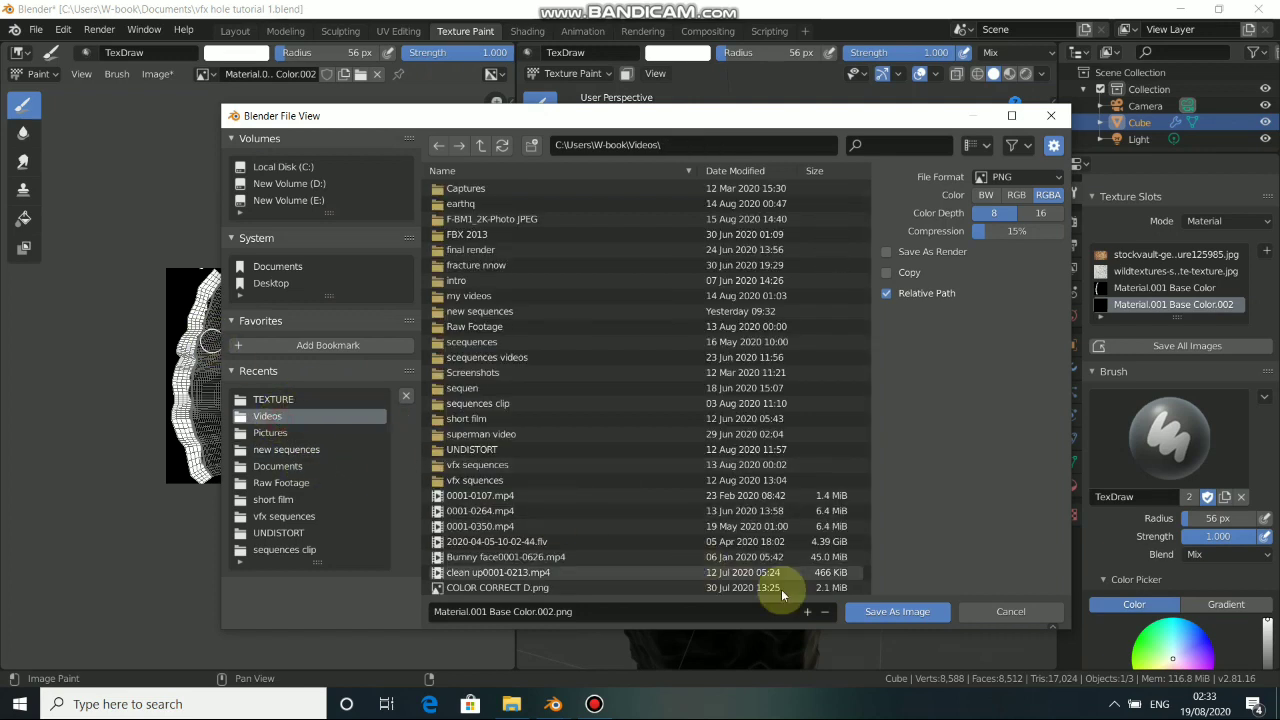
pyautogui.click(928, 612)
pyautogui.moveTo(691, 434); pyautogui.dragTo(594, 251, button='middle')
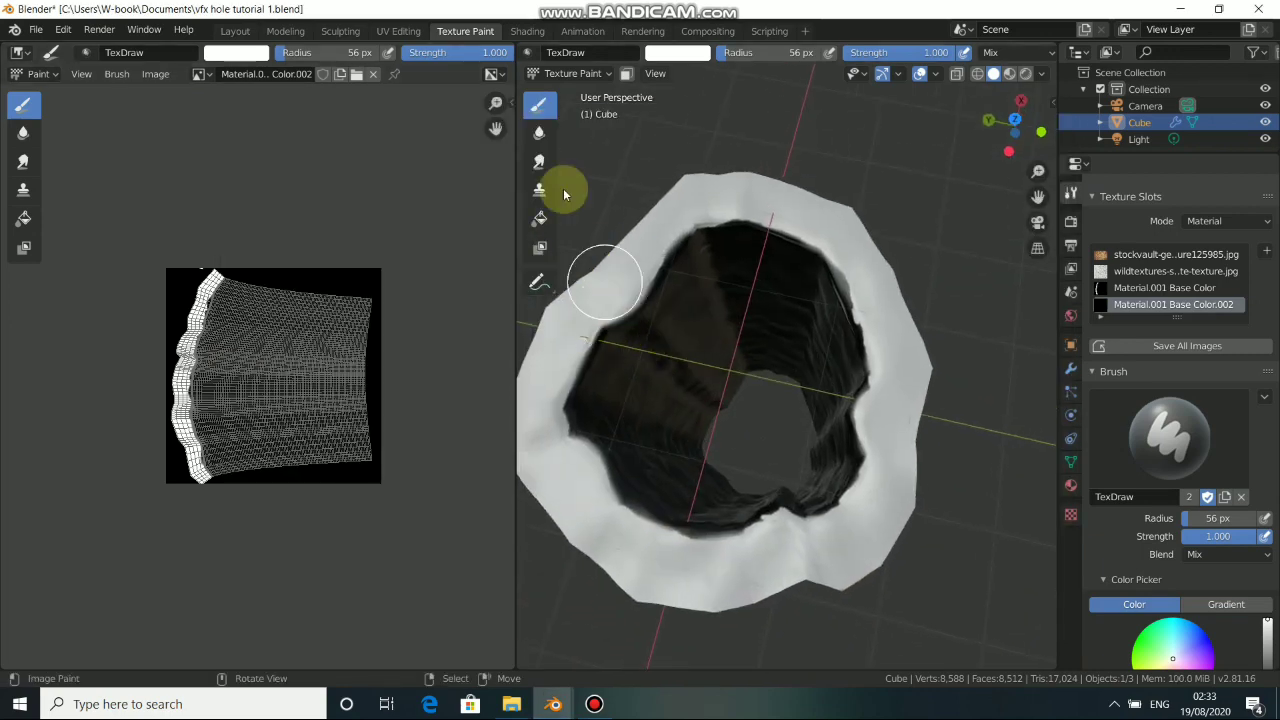
# In the Shading workspace, set Roughness to 1.000 on the soil and concrete Principled BSDFs and nudge the soil image node up slightly.
pyautogui.click(527, 31)
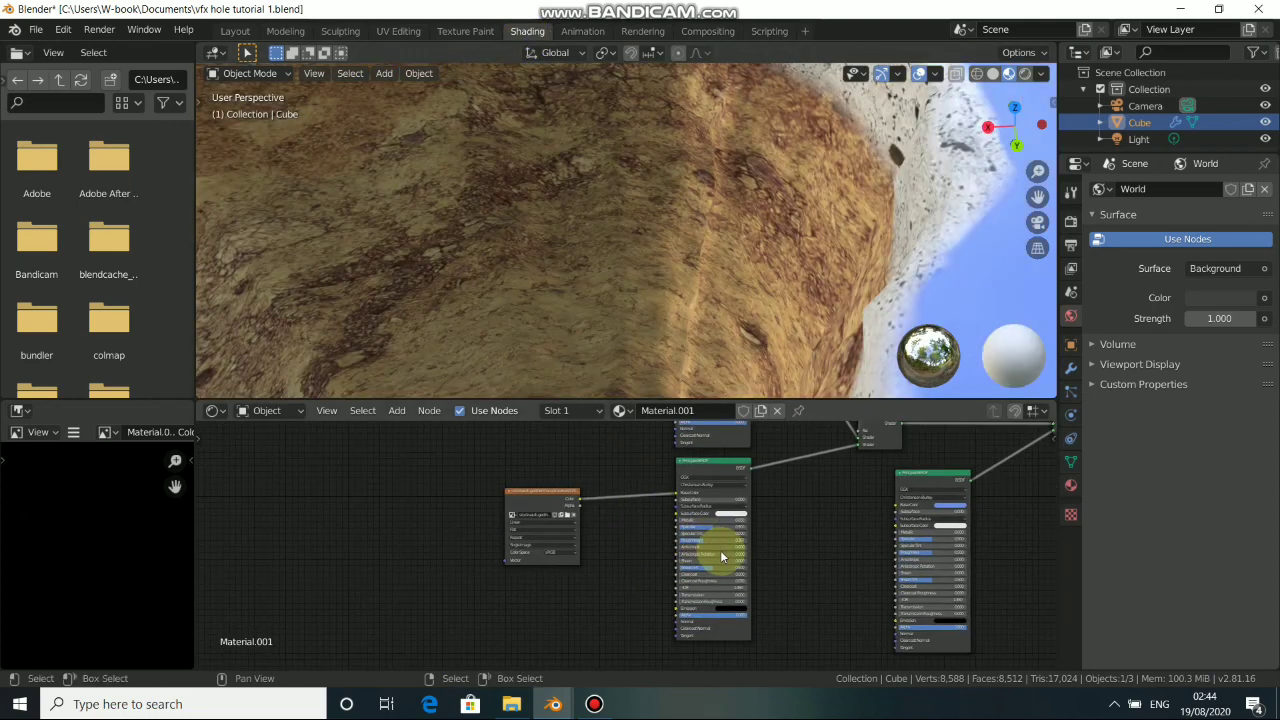
pyautogui.moveTo(699, 542); pyautogui.dragTo(747, 541)
pyautogui.keyDown('alt'); pyautogui.moveTo(649, 597); pyautogui.dragTo(649, 719); pyautogui.keyUp('alt')
pyautogui.moveTo(702, 478); pyautogui.dragTo(747, 478)
pyautogui.keyDown('alt'); pyautogui.moveTo(629, 605); pyautogui.dragTo(672, 467); pyautogui.keyUp('alt')
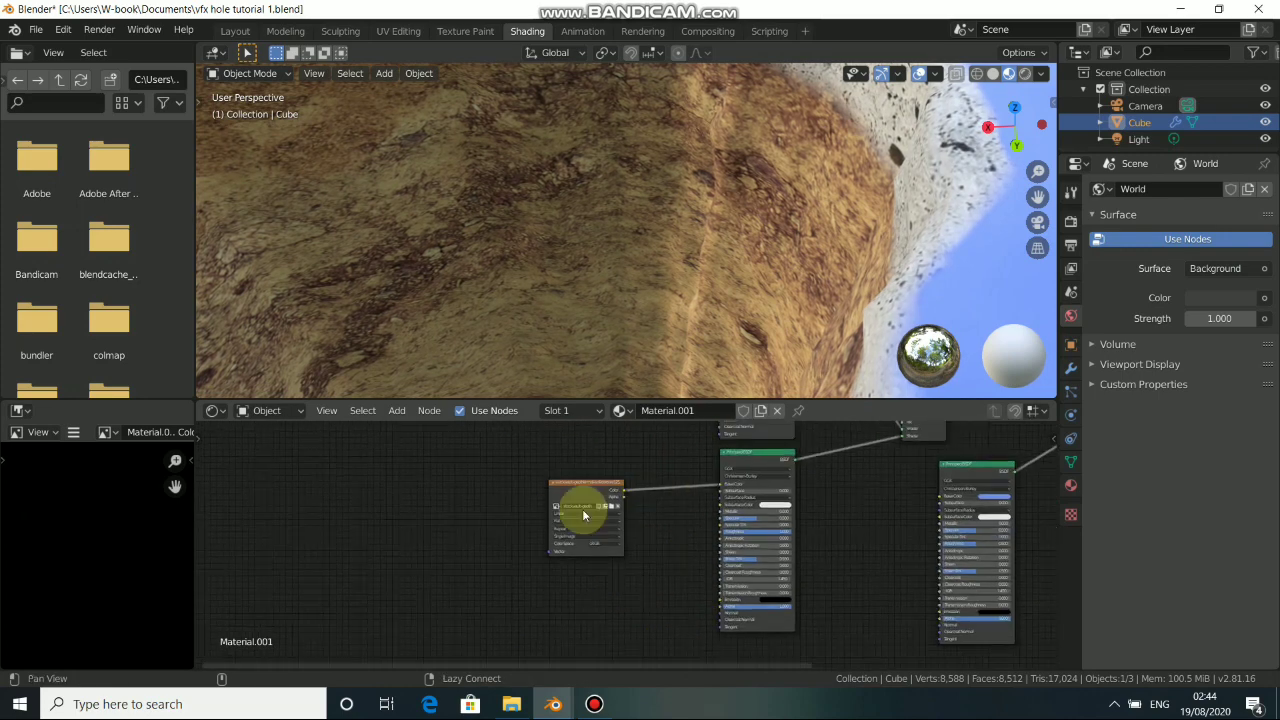
pyautogui.moveTo(585, 497); pyautogui.dragTo(575, 484)
pyautogui.click(615, 607)
pyautogui.keyDown('alt'); pyautogui.moveTo(627, 584); pyautogui.dragTo(659, 569); pyautogui.keyUp('alt')
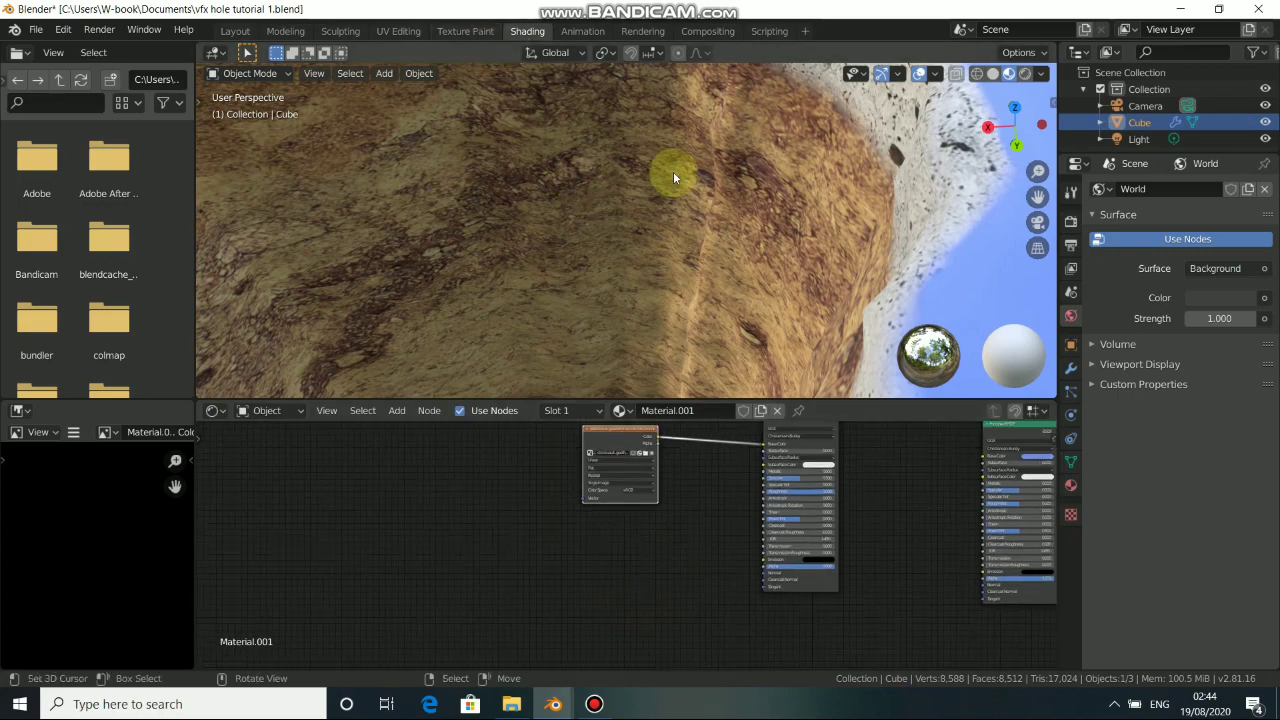
# Add a Noise Texture node below the soil image texture node.
pyautogui.scroll(-5, 680, 183)
pyautogui.scroll(2, 680, 181)
pyautogui.scroll(4, 670, 540)
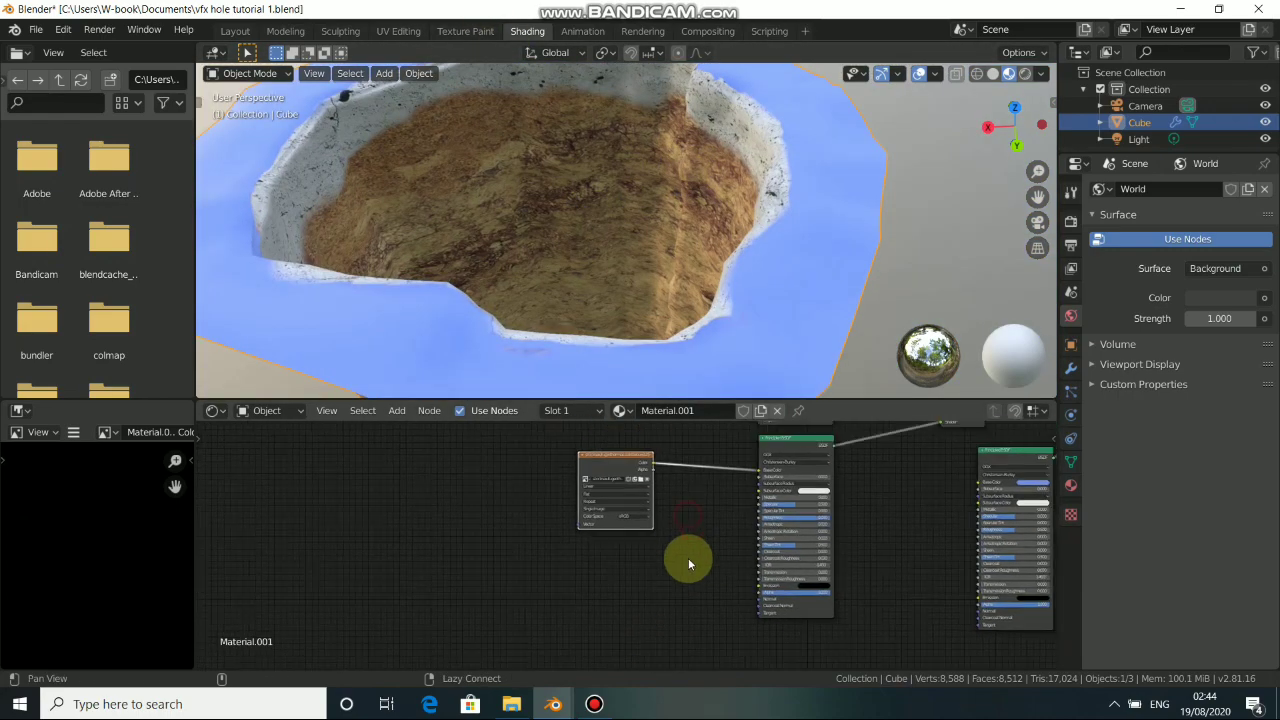
pyautogui.moveTo(693, 592); pyautogui.dragTo(622, 557, button='middle')
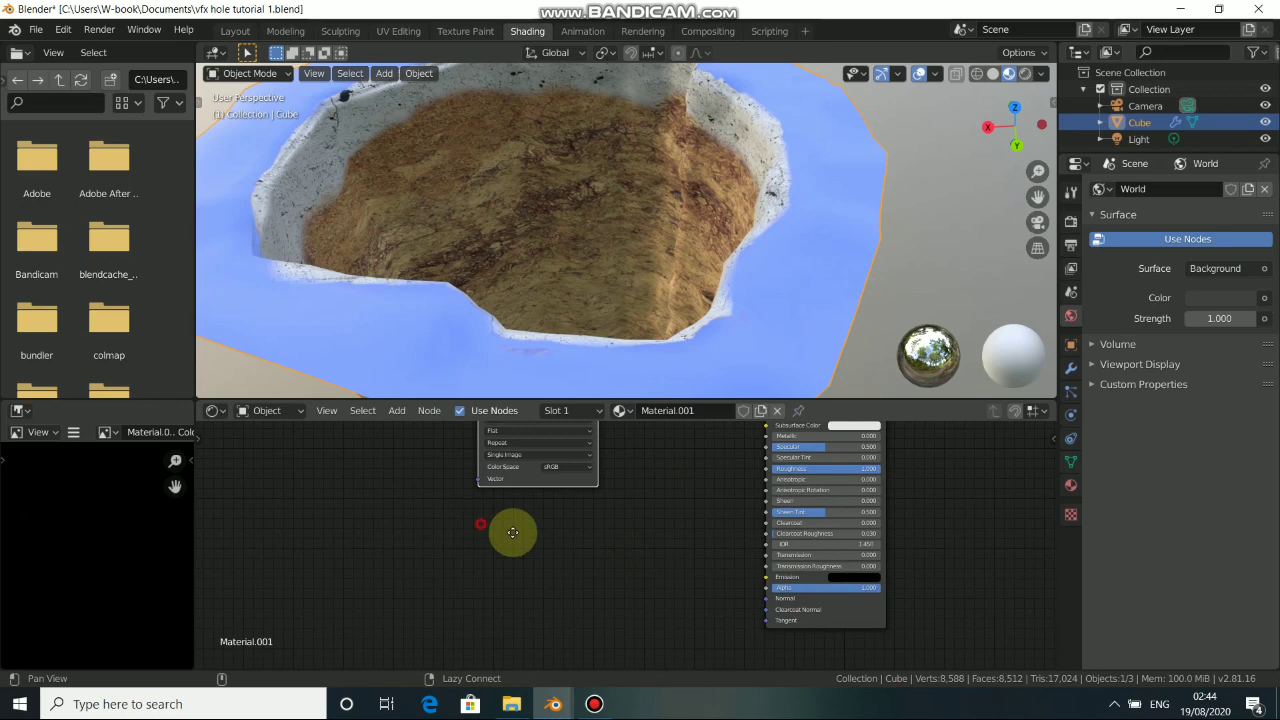
pyautogui.moveTo(477, 538); pyautogui.dragTo(545, 547, button='middle')
pyautogui.hotkey('shift', 'a')
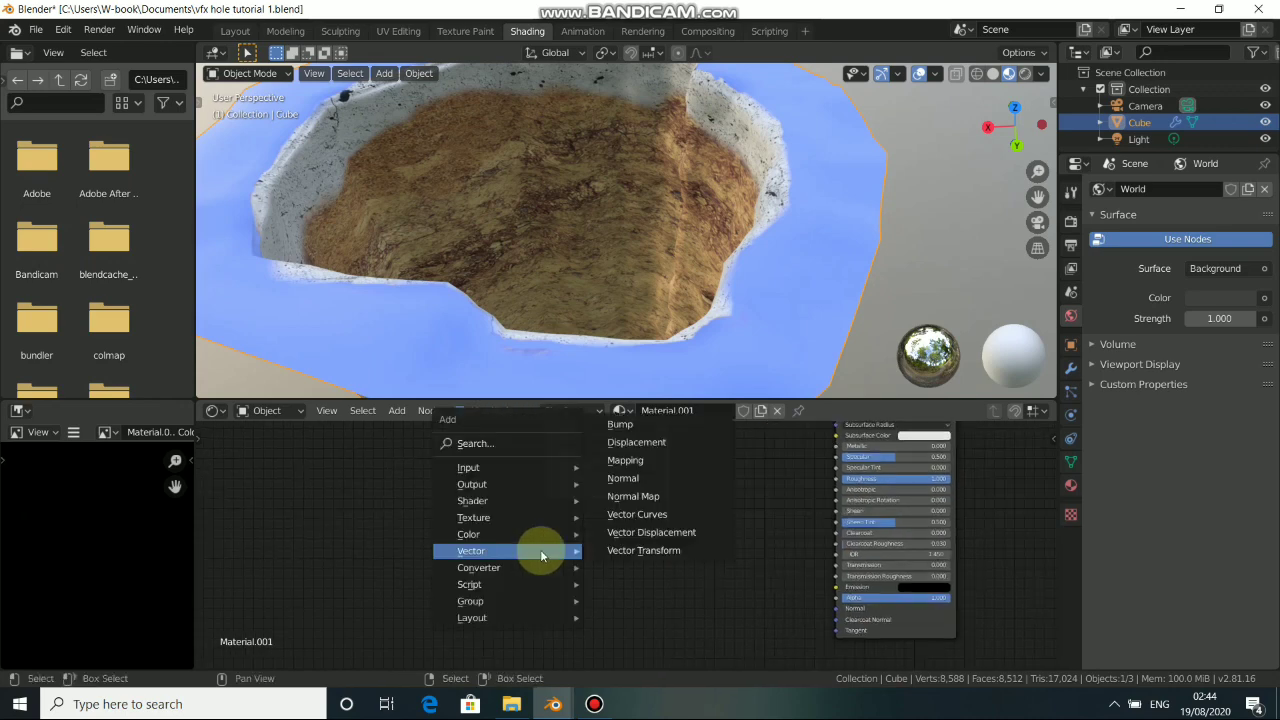
pyautogui.moveTo(505, 527)
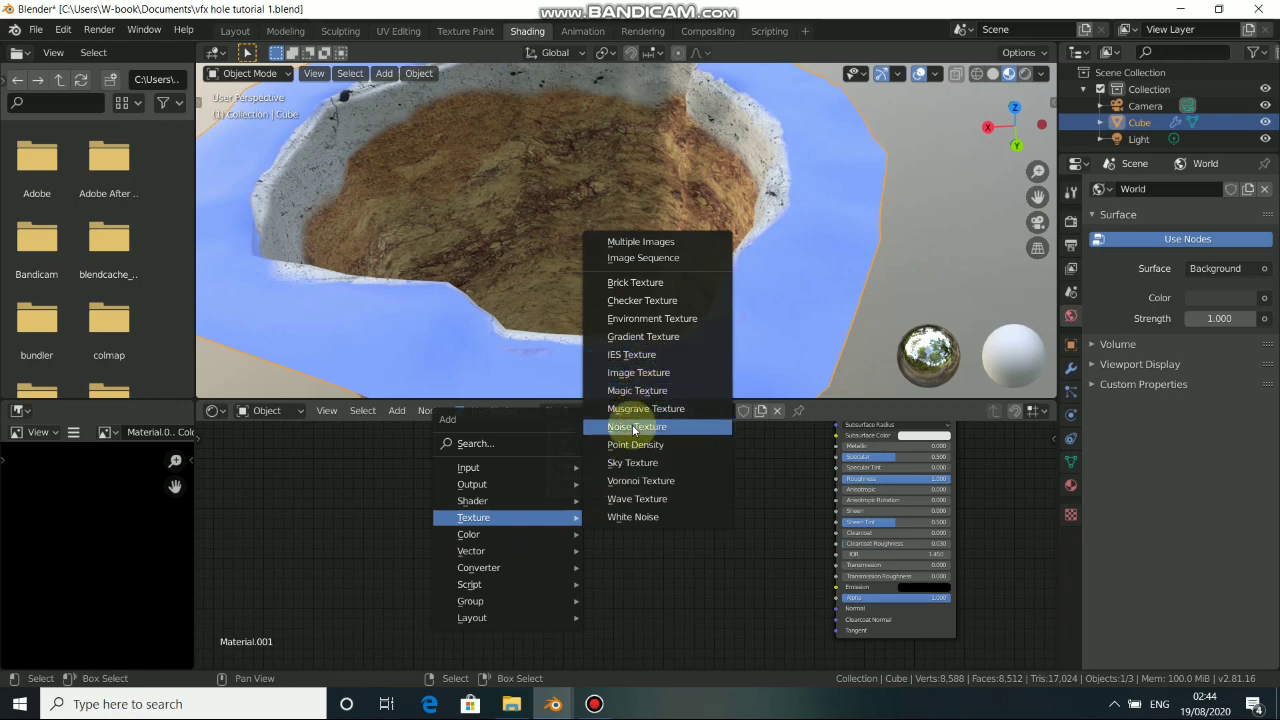
pyautogui.click(632, 430)
pyautogui.click(519, 532)
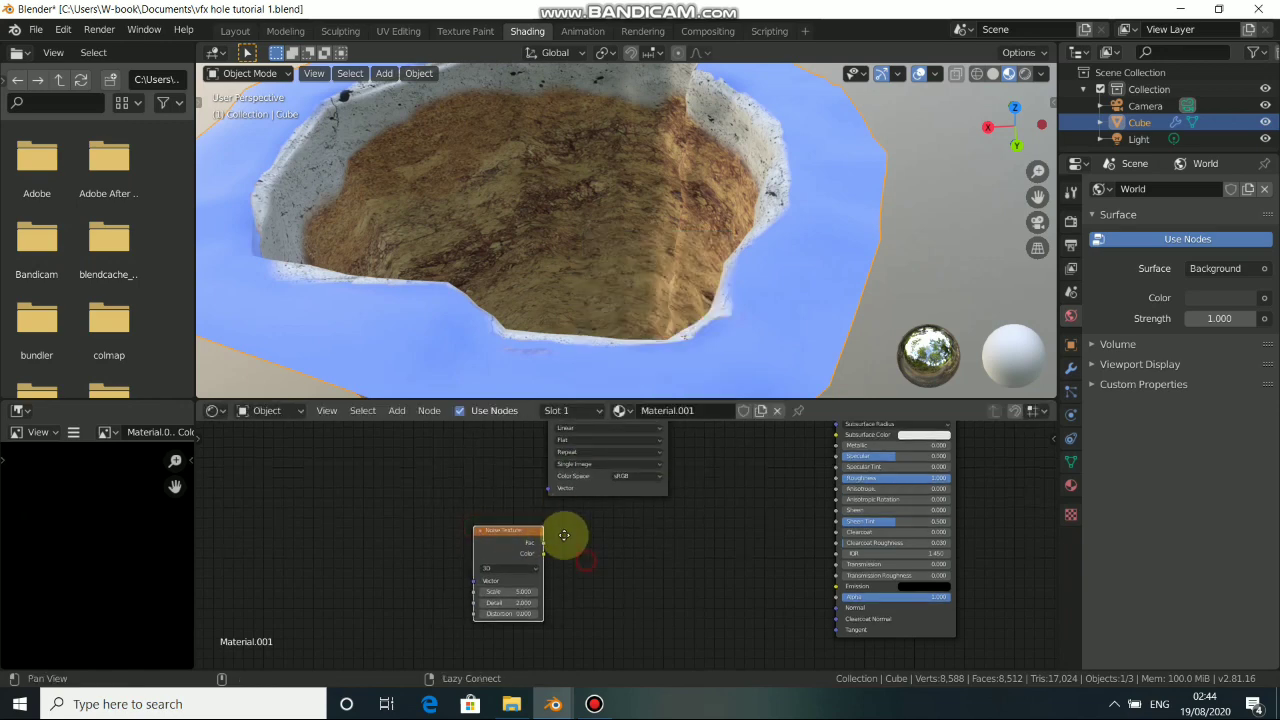
# Add a Bump node, feed the noise Color into its Height, and connect its Normal output to the soil Principled BSDF's Normal.
pyautogui.hotkey('shift', 'a')
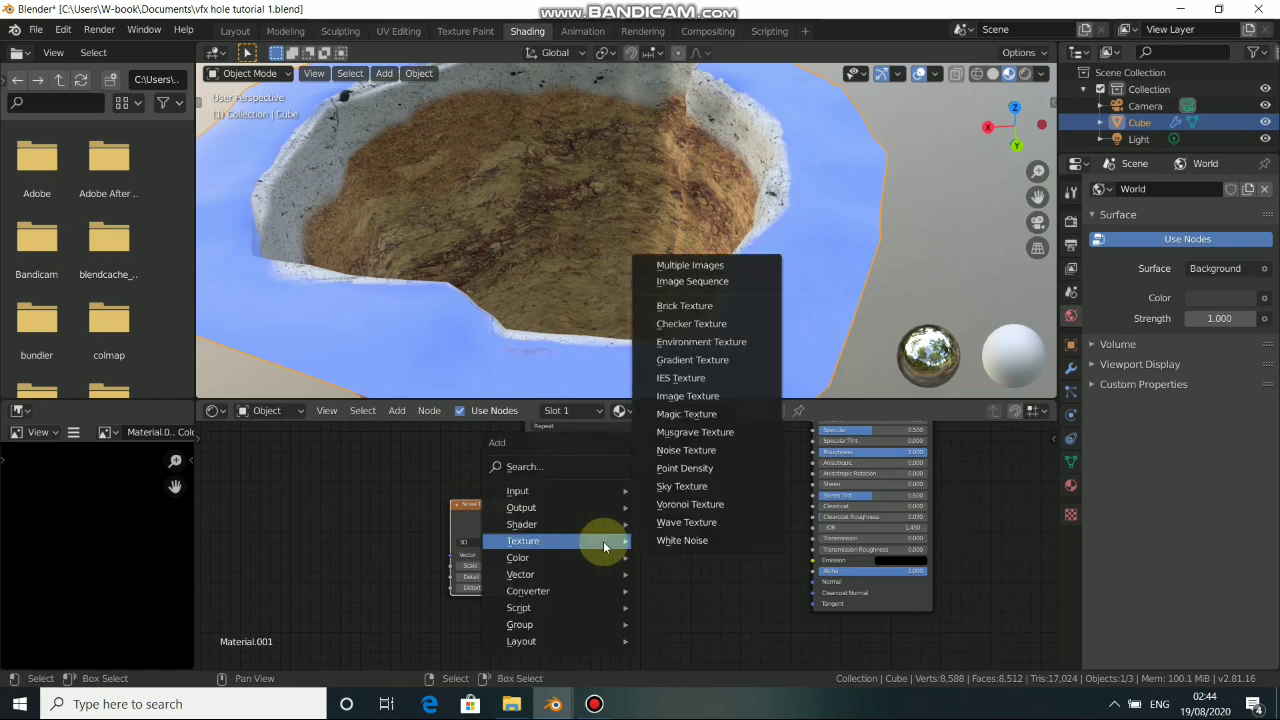
pyautogui.moveTo(600, 574)
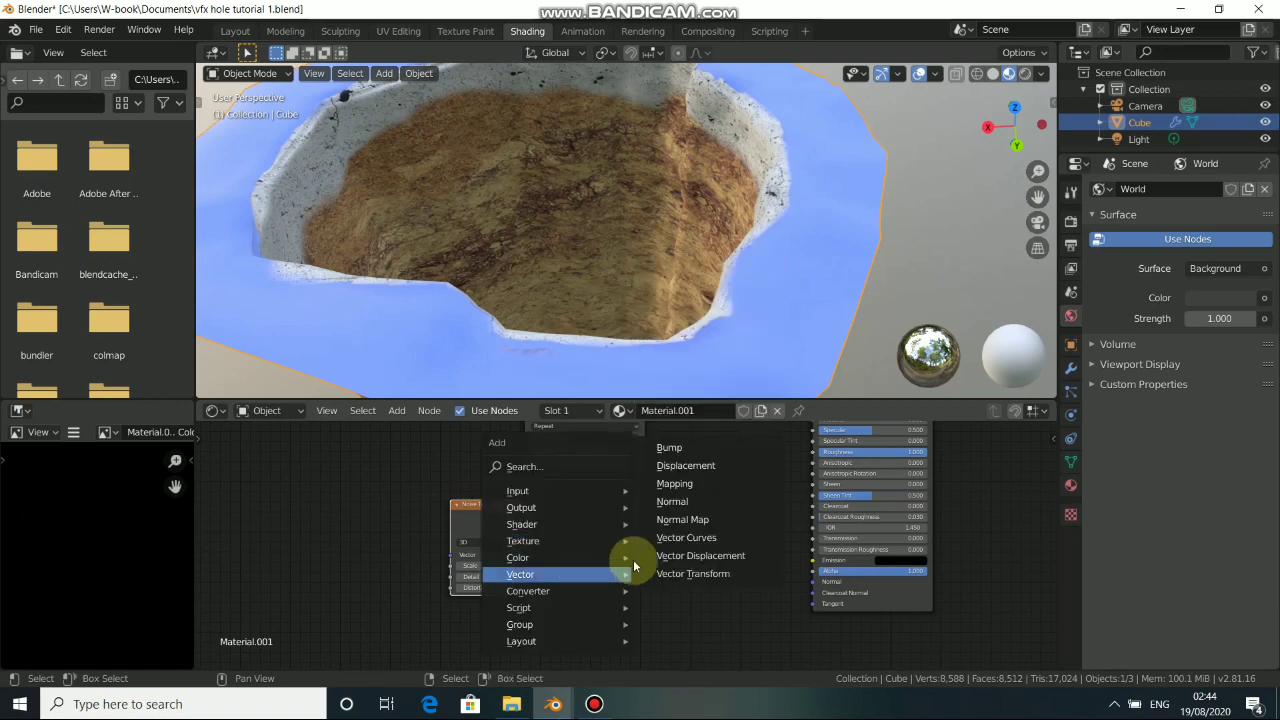
pyautogui.click(720, 444)
pyautogui.click(606, 513)
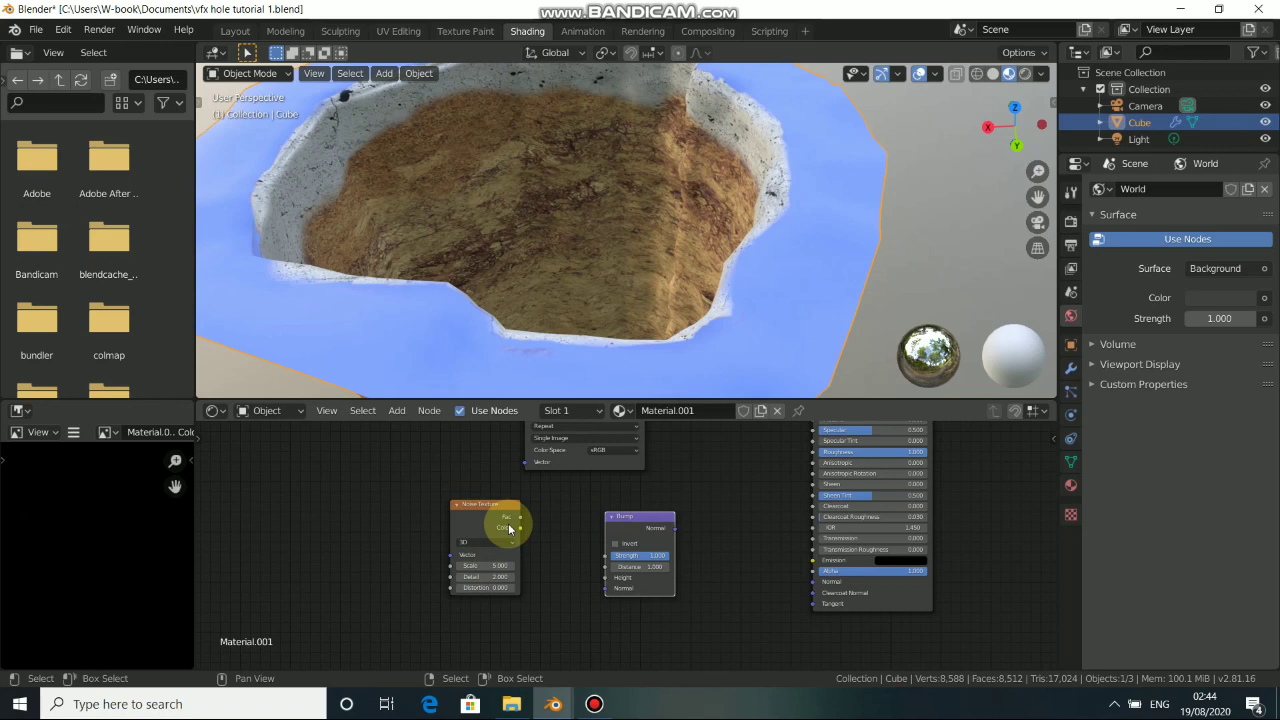
pyautogui.moveTo(522, 533); pyautogui.dragTo(605, 578)
pyautogui.moveTo(673, 527); pyautogui.dragTo(788, 581)
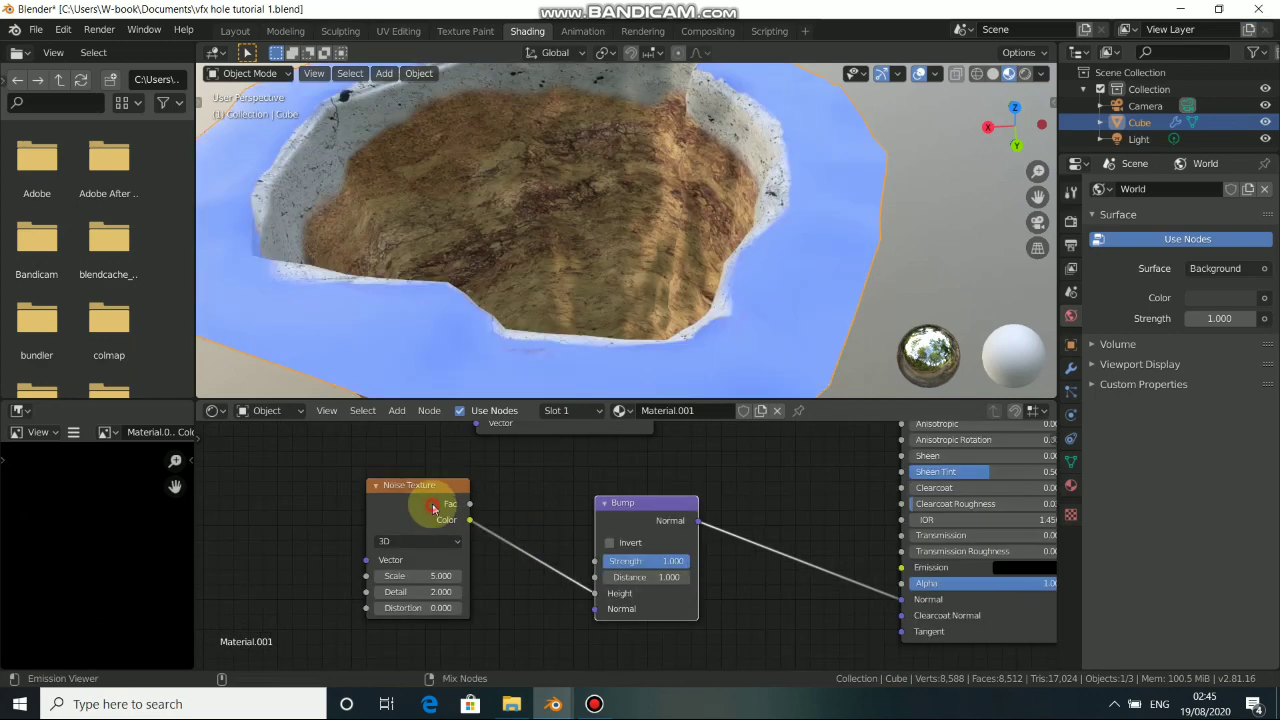
# Preview the Noise Texture on the mesh and set its Scale to 38.2 and Detail to 16.
pyautogui.keyDown('ctrl'); pyautogui.keyDown('shift'); pyautogui.click(432, 509); pyautogui.keyUp('shift'); pyautogui.keyUp('ctrl')
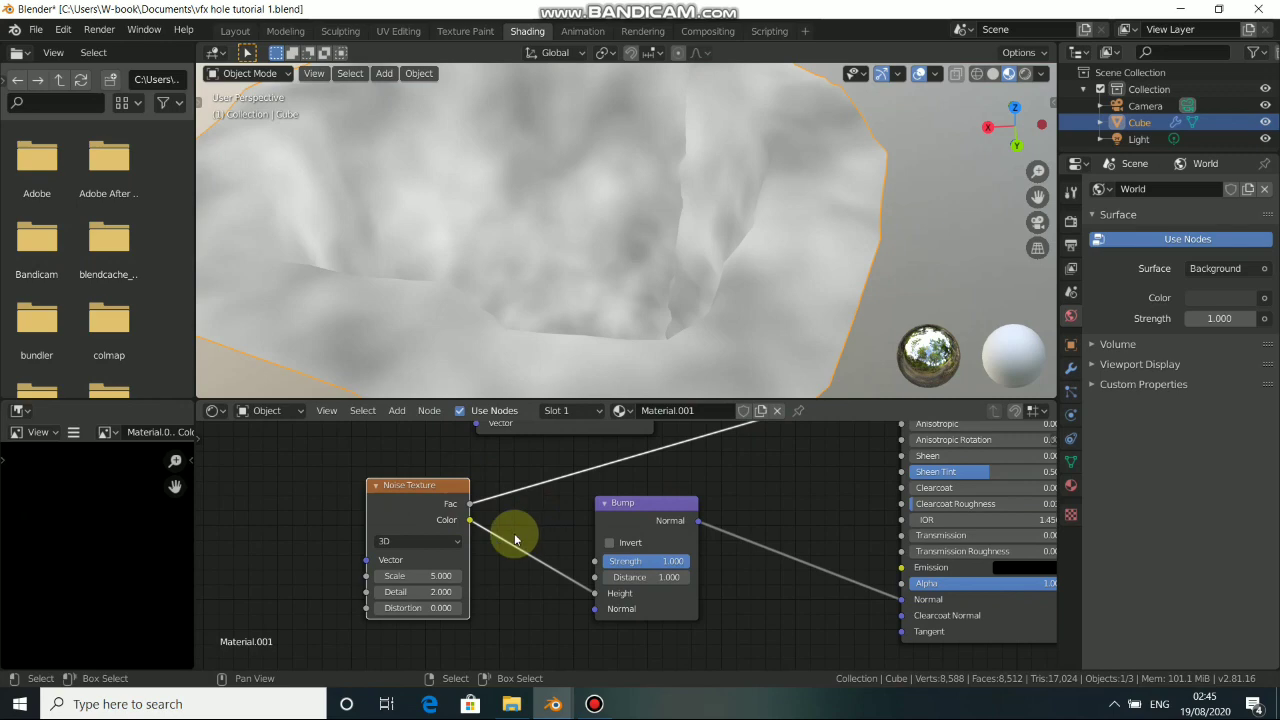
pyautogui.moveTo(511, 542); pyautogui.dragTo(591, 509, button='middle')
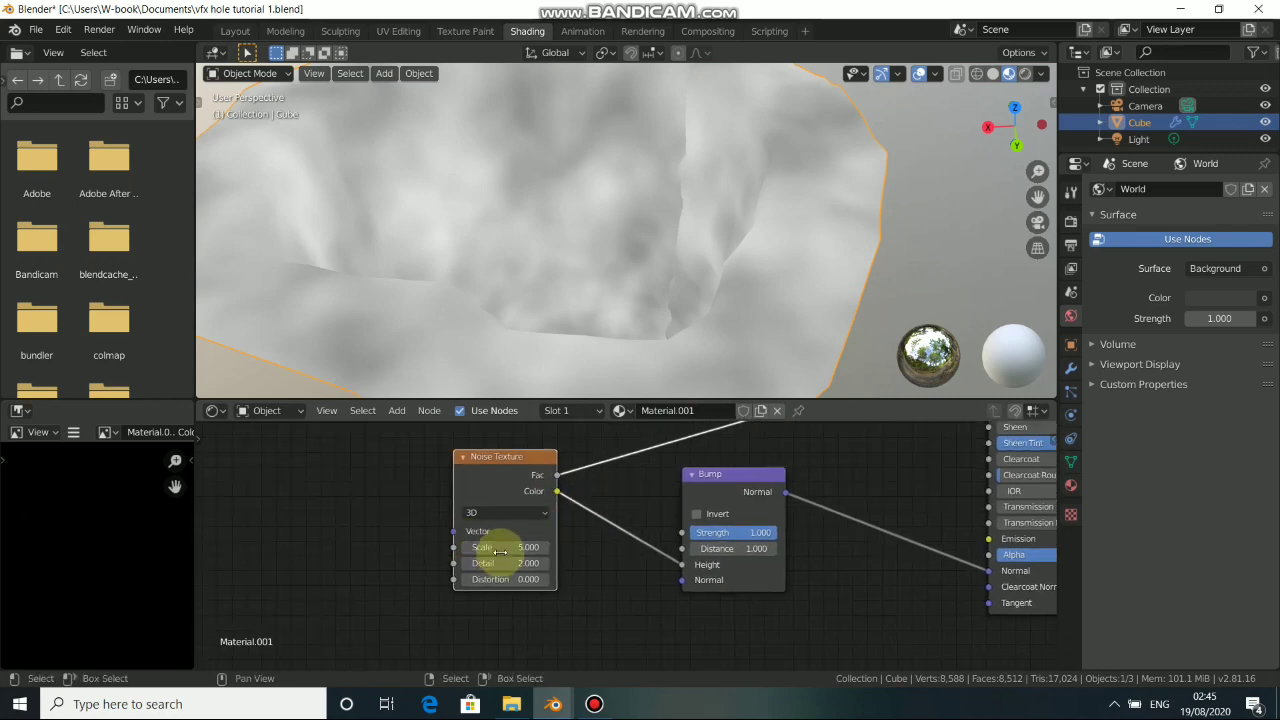
pyautogui.moveTo(513, 548); pyautogui.dragTo(730, 547)
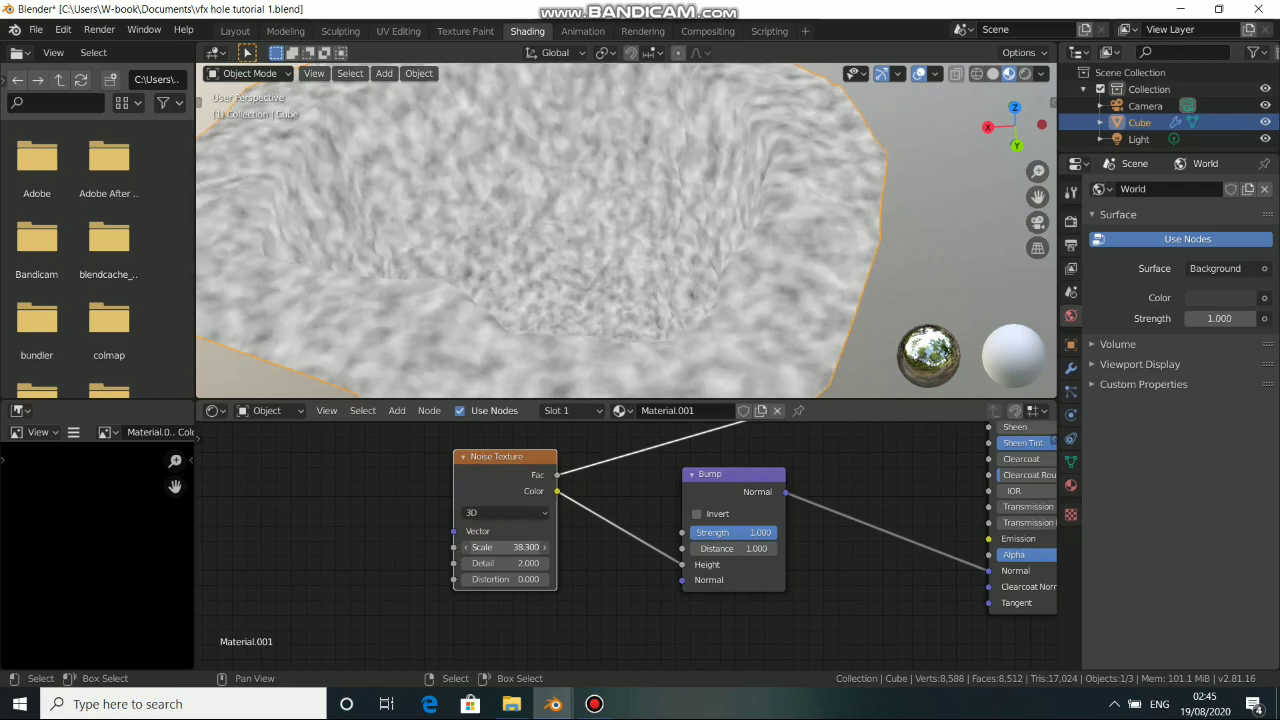
pyautogui.moveTo(486, 563); pyautogui.dragTo(545, 563)
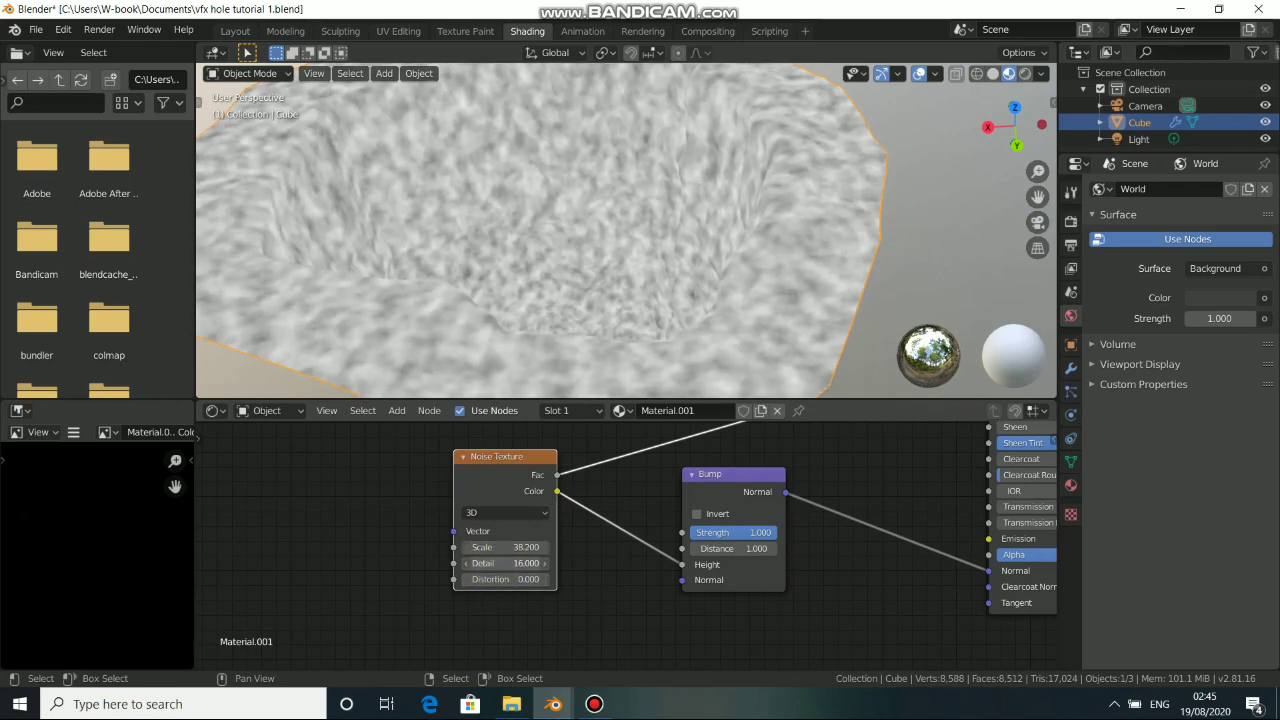
# Route the second Mix Shader back to the Material Output and inspect the soil bump inside the hole.
pyautogui.keyDown('alt'); pyautogui.moveTo(764, 621); pyautogui.dragTo(612, 438); pyautogui.keyUp('alt')
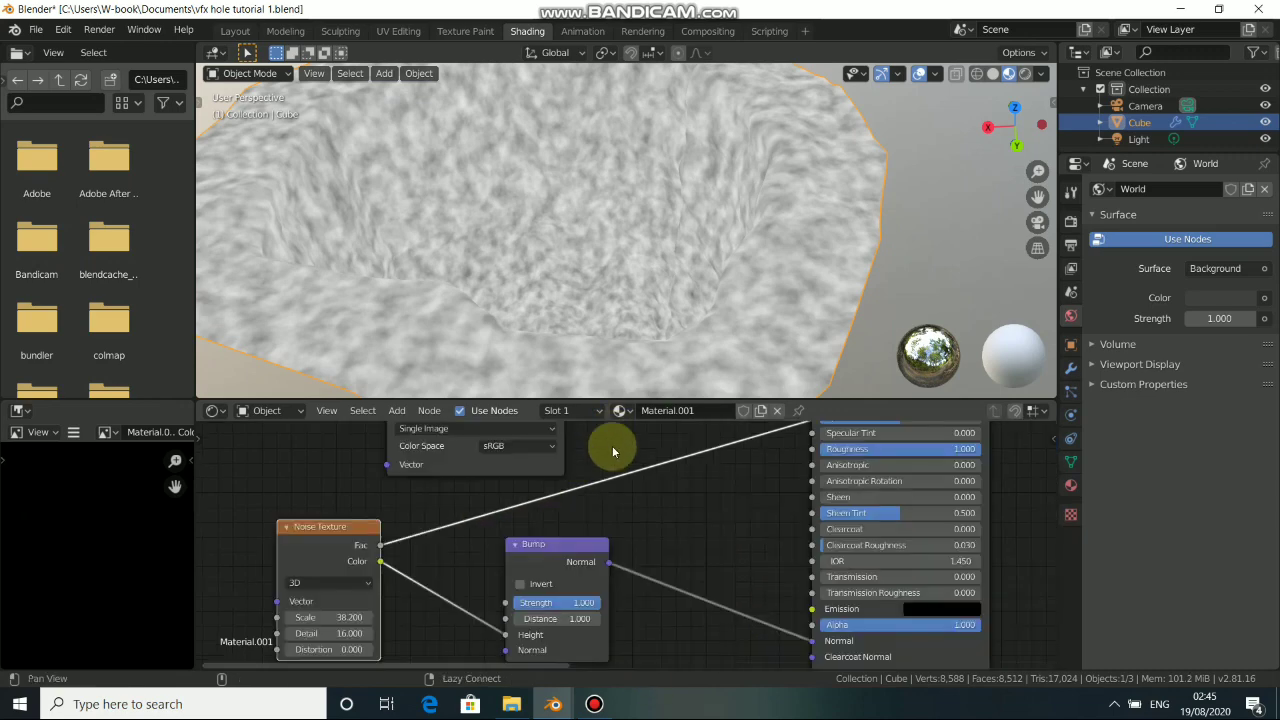
pyautogui.keyDown('alt'); pyautogui.moveTo(717, 507); pyautogui.dragTo(428, 638); pyautogui.keyUp('alt')
pyautogui.scroll(-1, 756, 545)
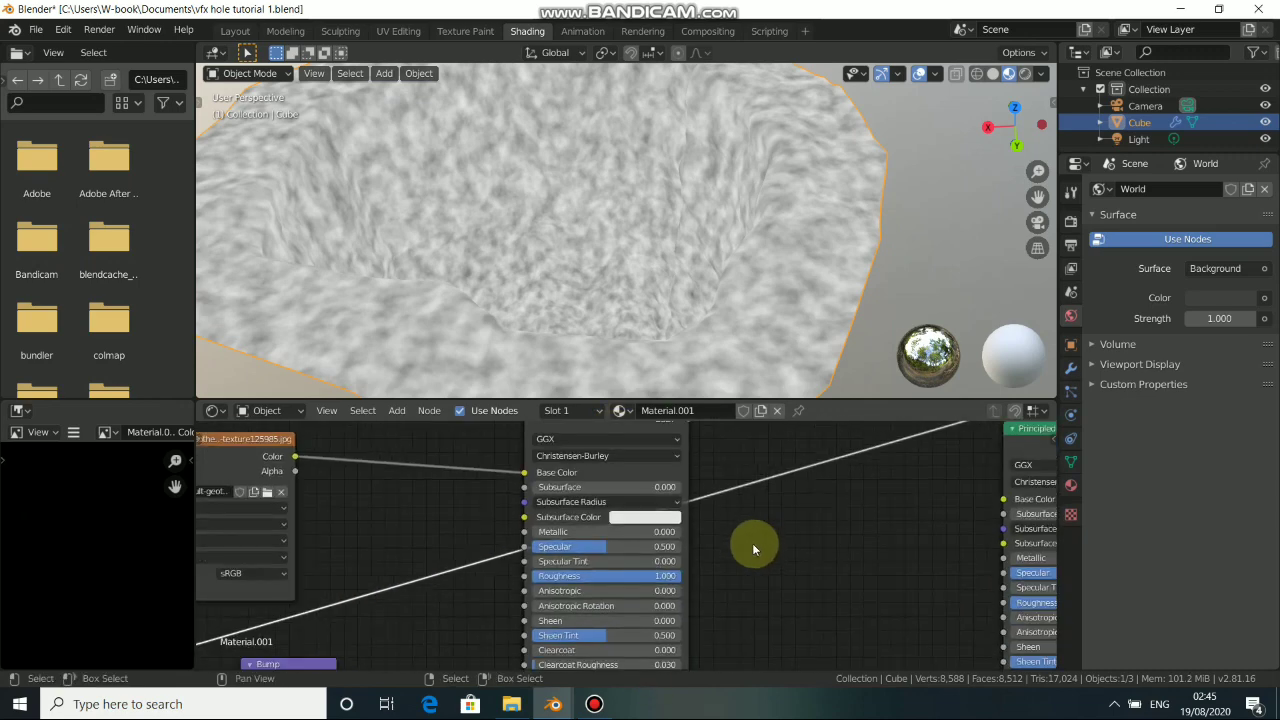
pyautogui.scroll(-5, 757, 545)
pyautogui.keyDown('alt'); pyautogui.moveTo(800, 480); pyautogui.dragTo(592, 534); pyautogui.keyUp('alt')
pyautogui.keyDown('alt'); pyautogui.moveTo(712, 501); pyautogui.dragTo(650, 521); pyautogui.keyUp('alt')
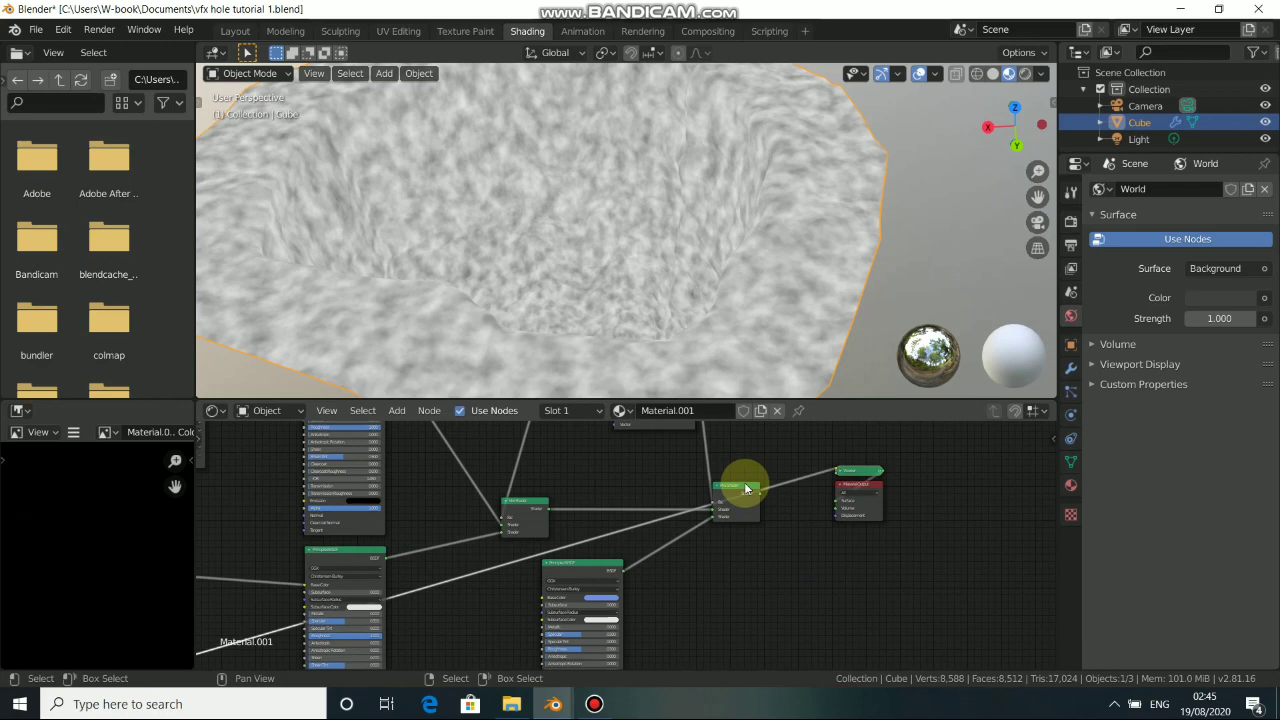
pyautogui.keyDown('ctrl'); pyautogui.keyDown('shift'); pyautogui.click(746, 490); pyautogui.keyUp('shift'); pyautogui.keyUp('ctrl')
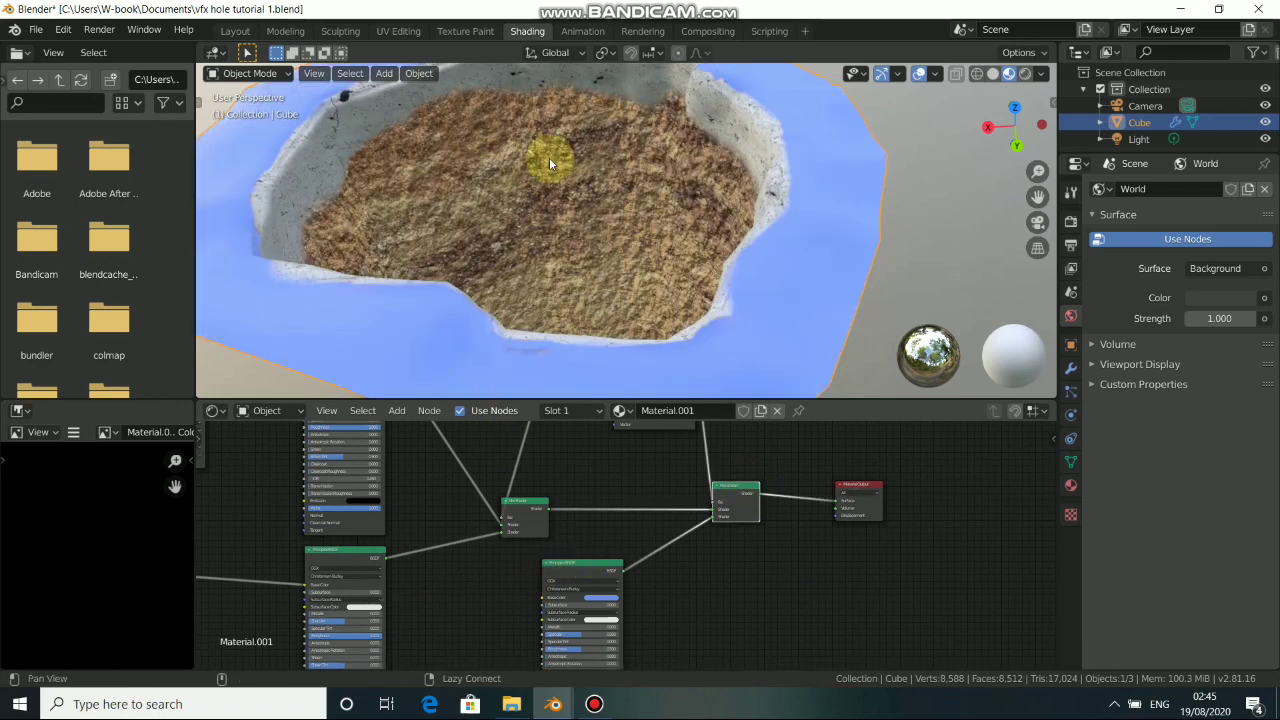
pyautogui.keyDown('alt'); pyautogui.moveTo(422, 438); pyautogui.dragTo(487, 382); pyautogui.keyUp('alt')
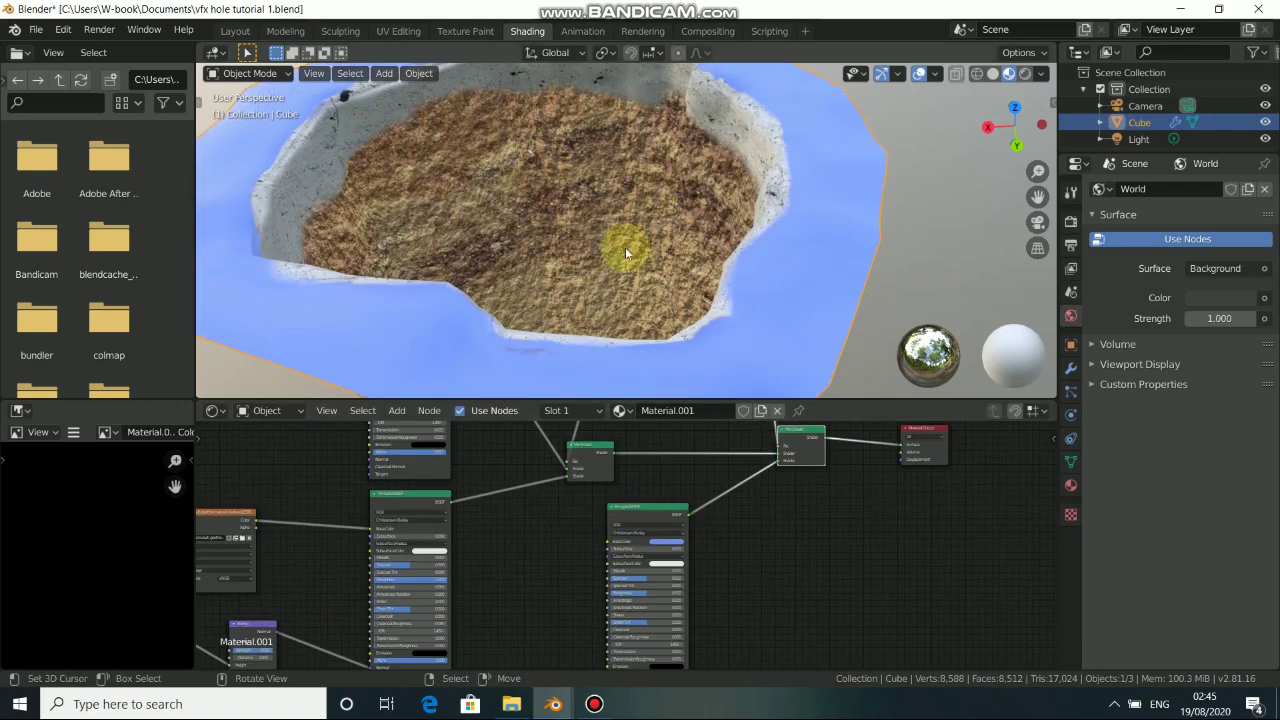
pyautogui.moveTo(621, 249); pyautogui.dragTo(632, 161, button='middle')
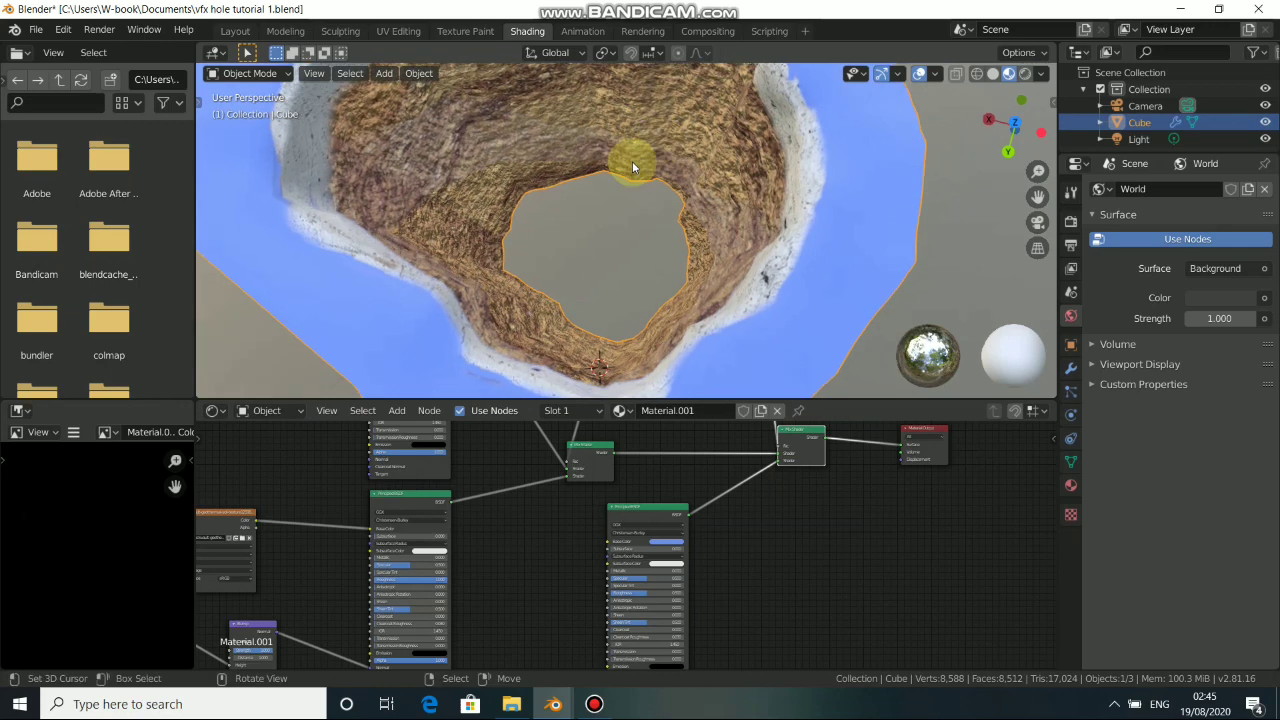
pyautogui.moveTo(758, 96); pyautogui.dragTo(634, 120, button='middle')
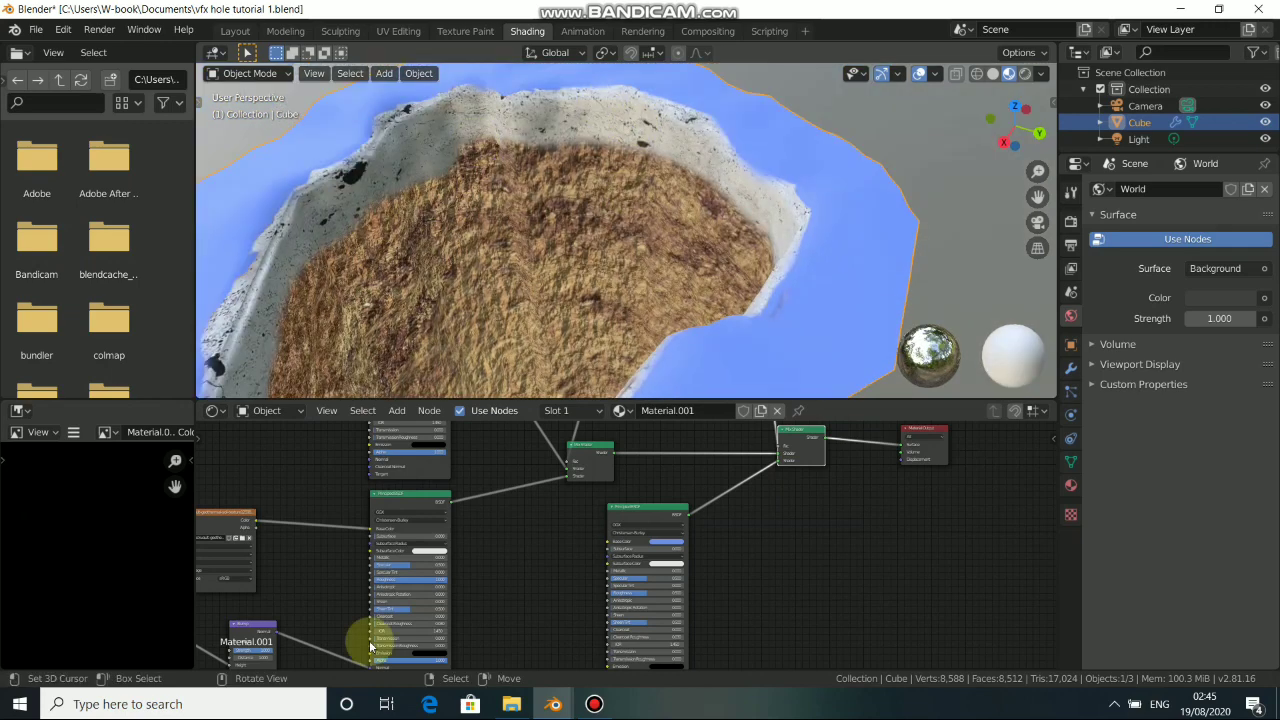
# Duplicate the Bump node above the soil image, feed noise Color into its Height, and connect its Normal to the concrete Principled BSDF.
pyautogui.moveTo(569, 564)
pyautogui.mouseDown(button='middle')
pyautogui.moveTo(620, 543)
pyautogui.moveTo(567, 546)
pyautogui.mouseUp(button='middle')
pyautogui.keyDown('alt'); pyautogui.moveTo(349, 543); pyautogui.dragTo(559, 563); pyautogui.keyUp('alt')
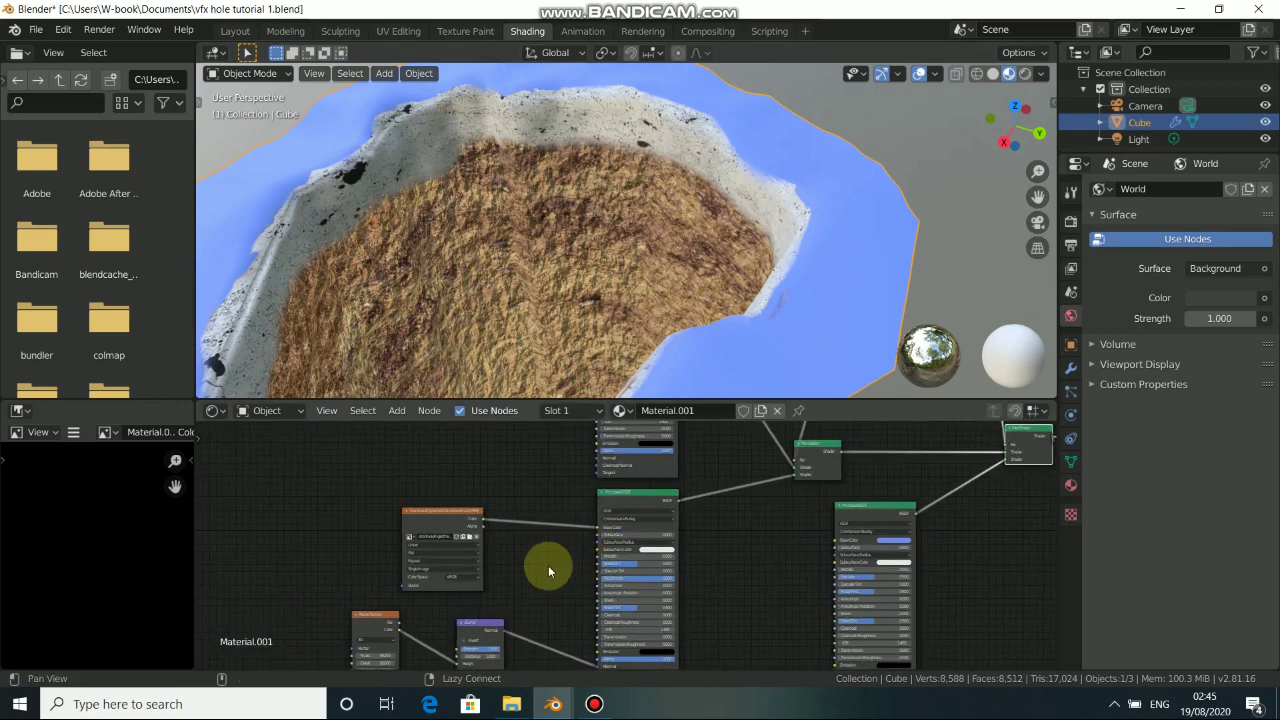
pyautogui.keyDown('ctrl'); pyautogui.hscroll(-1, 559, 564); pyautogui.keyUp('ctrl')
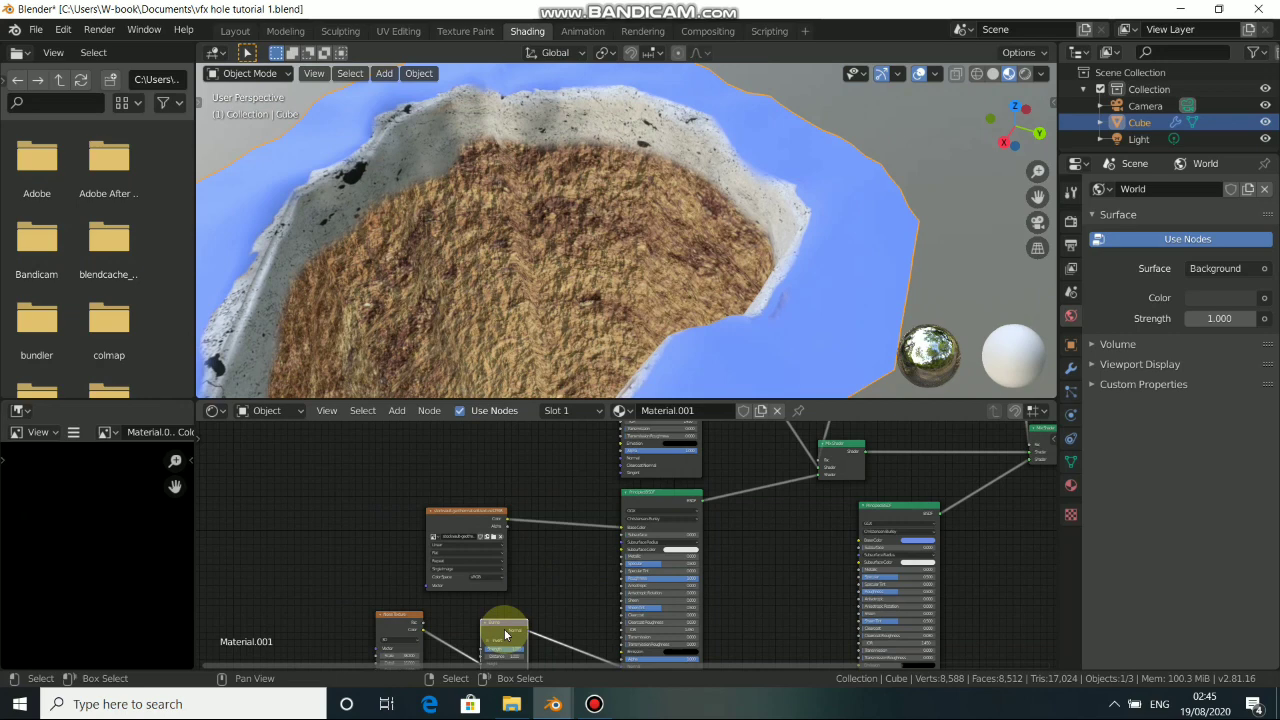
pyautogui.moveTo(504, 628); pyautogui.dragTo(531, 438)
pyautogui.click(441, 630)
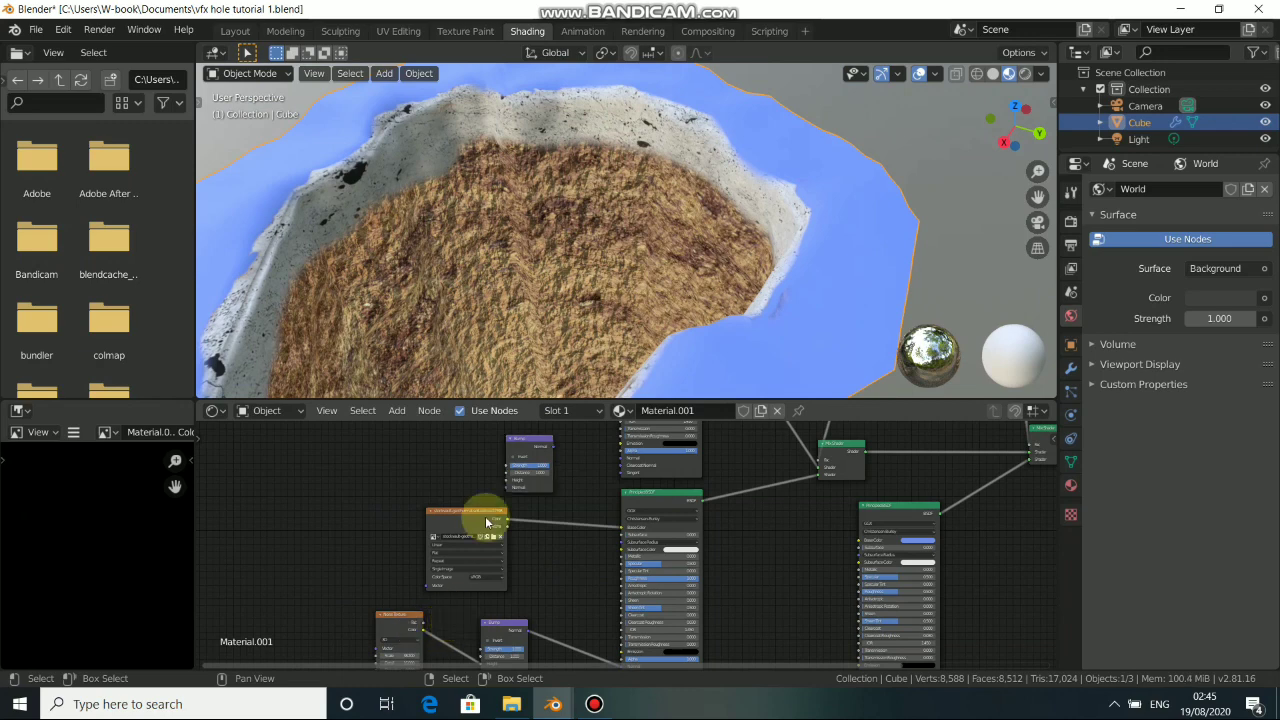
pyautogui.moveTo(423, 632); pyautogui.dragTo(508, 482)
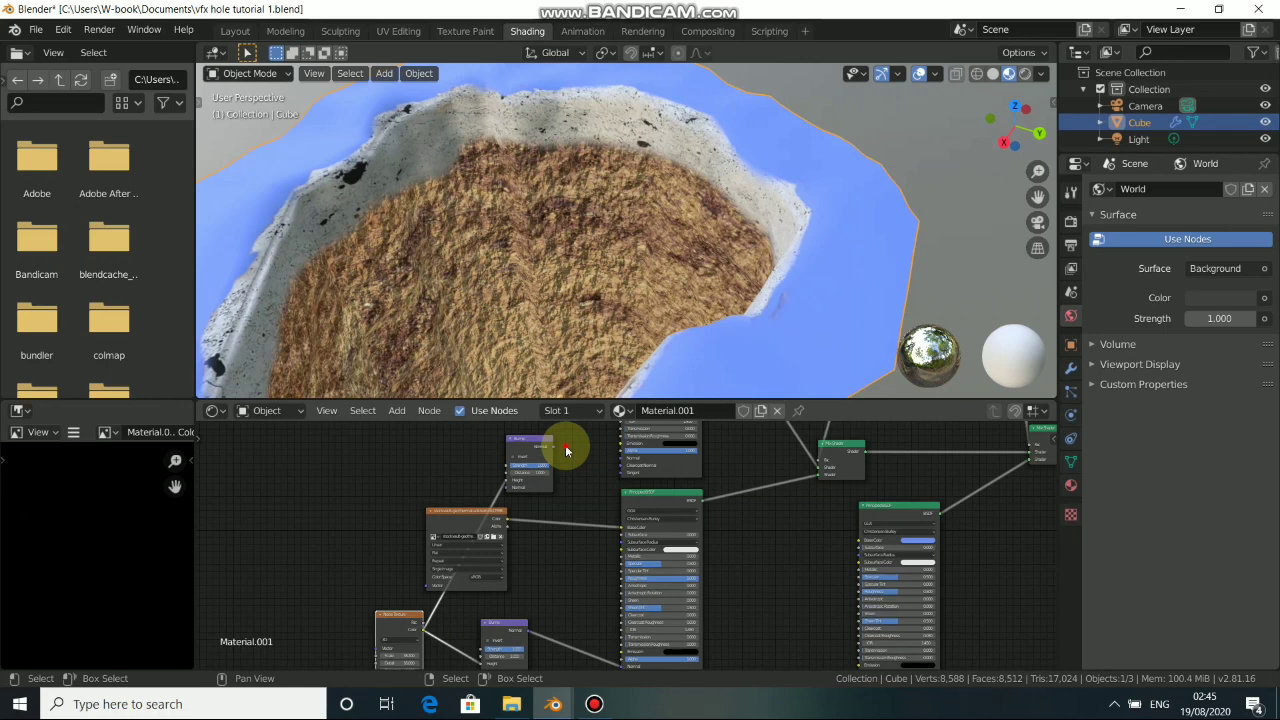
pyautogui.moveTo(614, 463)
pyautogui.mouseDown()
pyautogui.moveTo(624, 466)
pyautogui.moveTo(600, 478)
pyautogui.mouseUp()
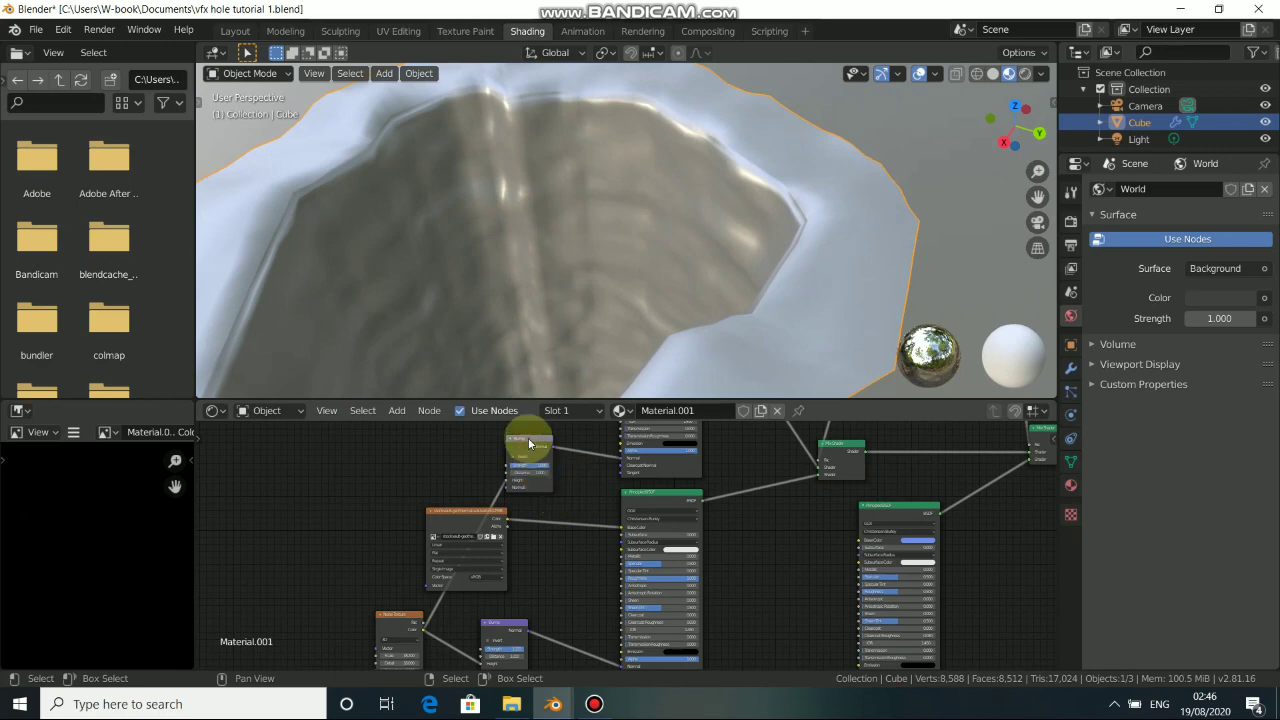
pyautogui.scroll(1, 576, 485)
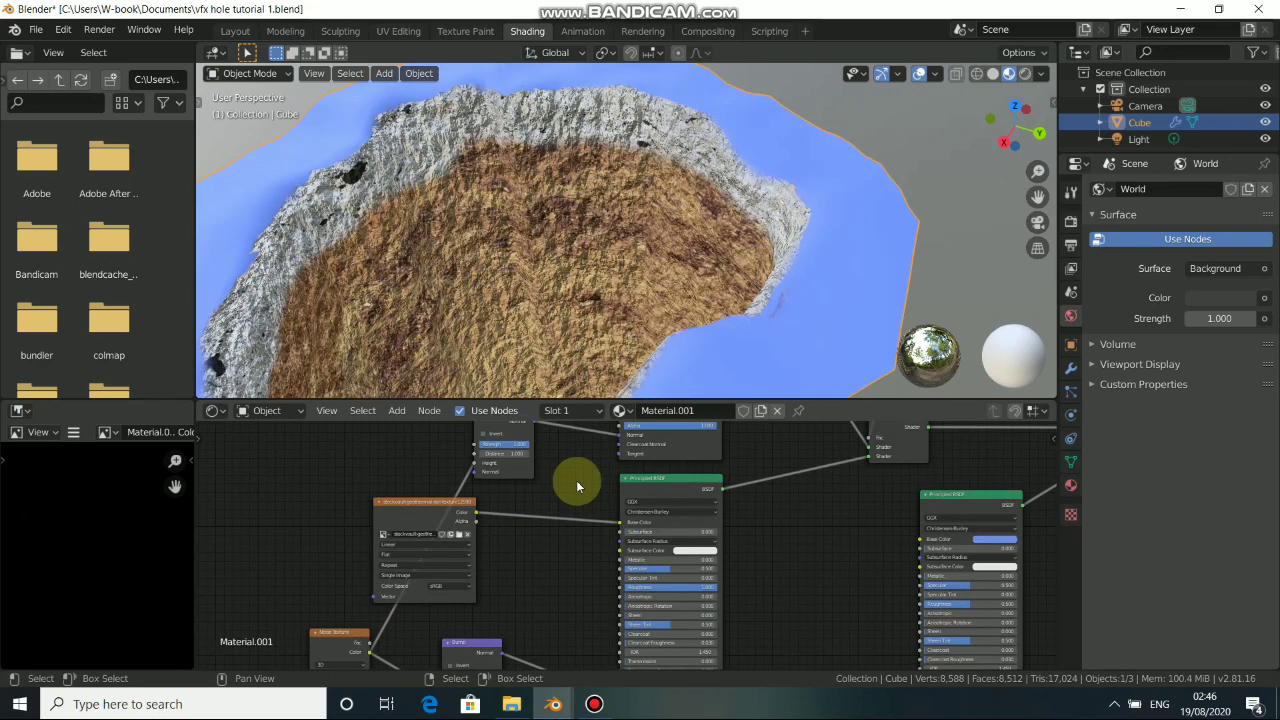